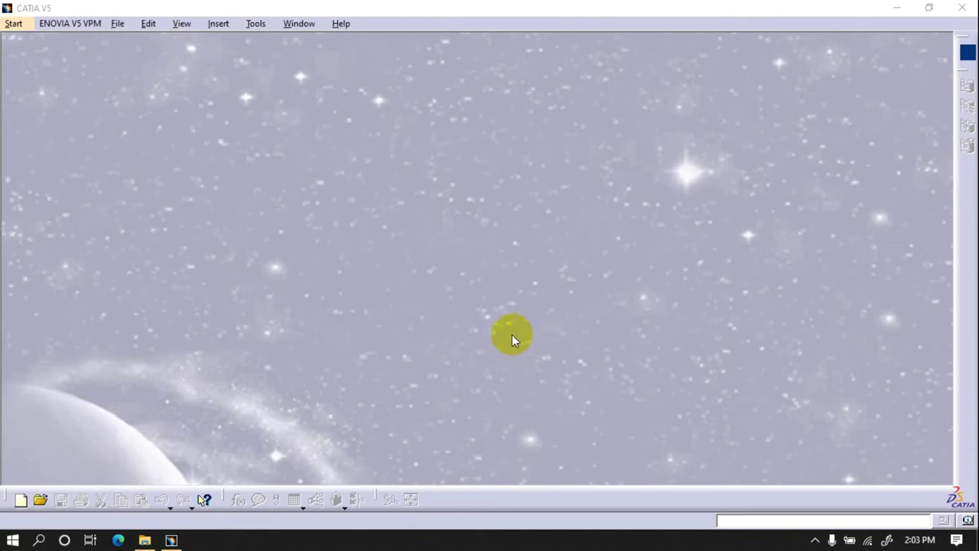
- Create a new Part Design part and start a sketch on the xy plane
left_click(14, 23)
left_click(230, 59)
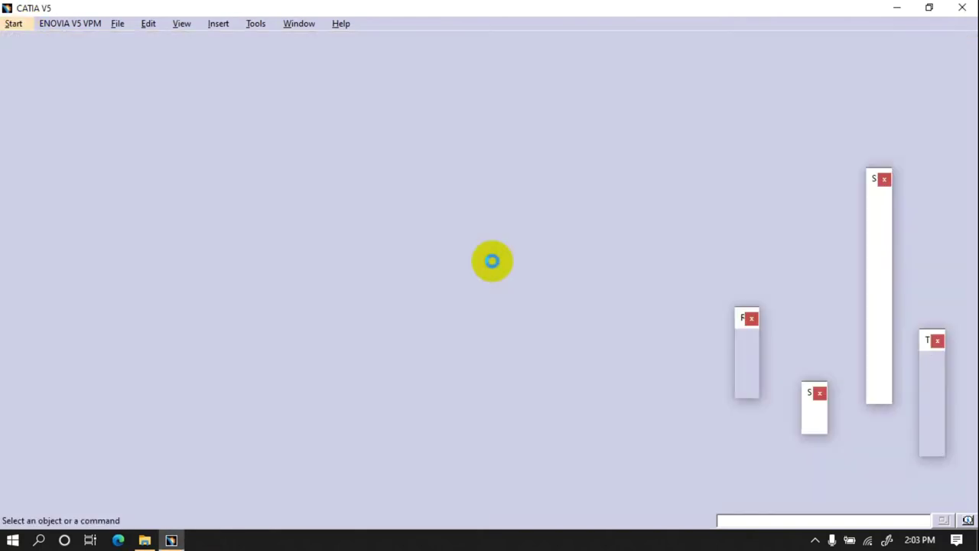
left_click(967, 212)
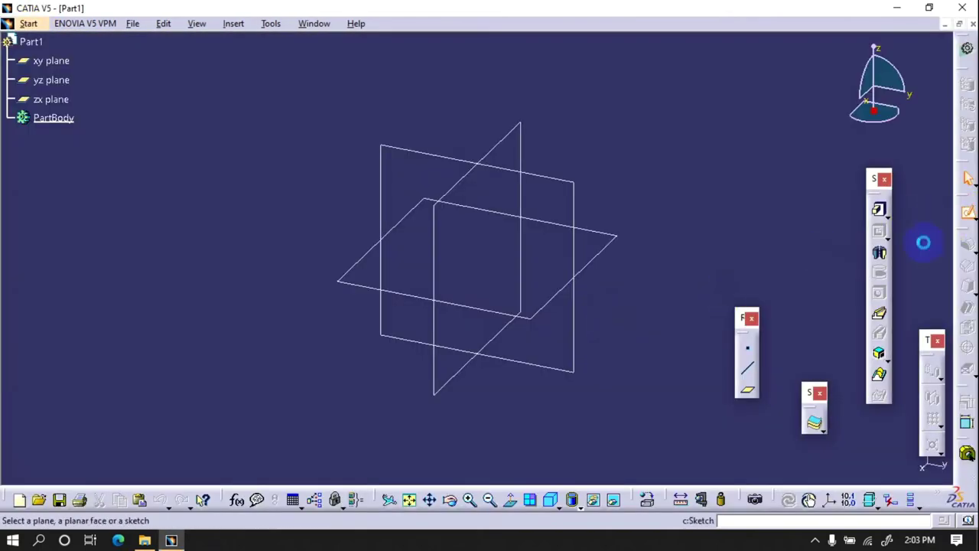
left_click(604, 258)
- Draw two circles centred on the origin
left_click(935, 342)
left_click(483, 259)
left_click(499, 184)
left_click(935, 341)
left_click(479, 260)
left_click(496, 200)
- Draw two more concentric circles at the origin, then pick the outer circle to dimension
left_click(934, 342)
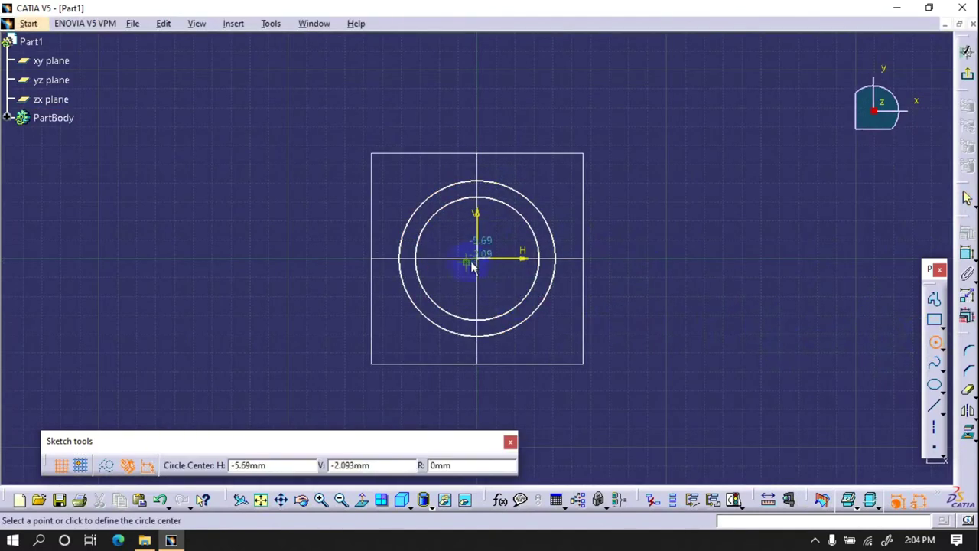
left_click(477, 259)
left_click(499, 219)
left_click(936, 342)
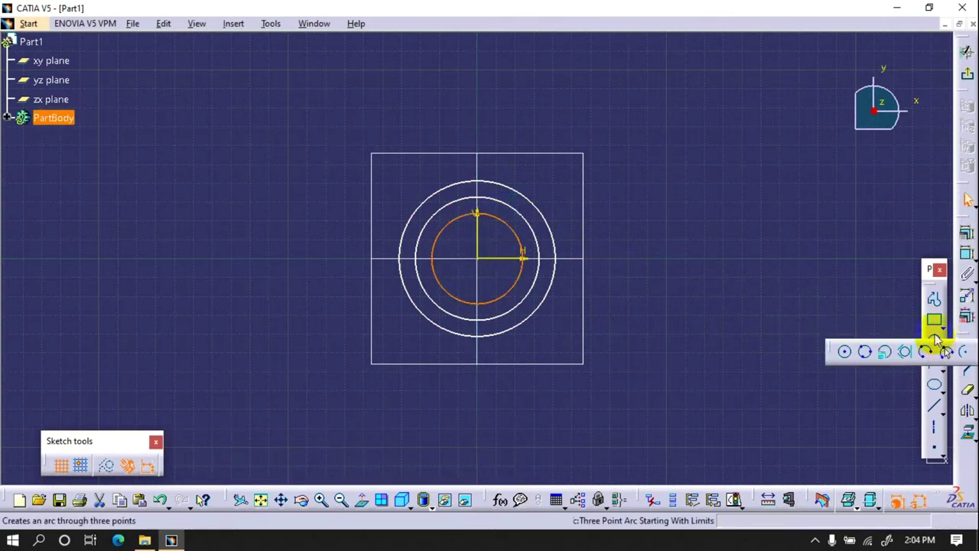
left_click(936, 342)
left_click(477, 259)
left_click(488, 228)
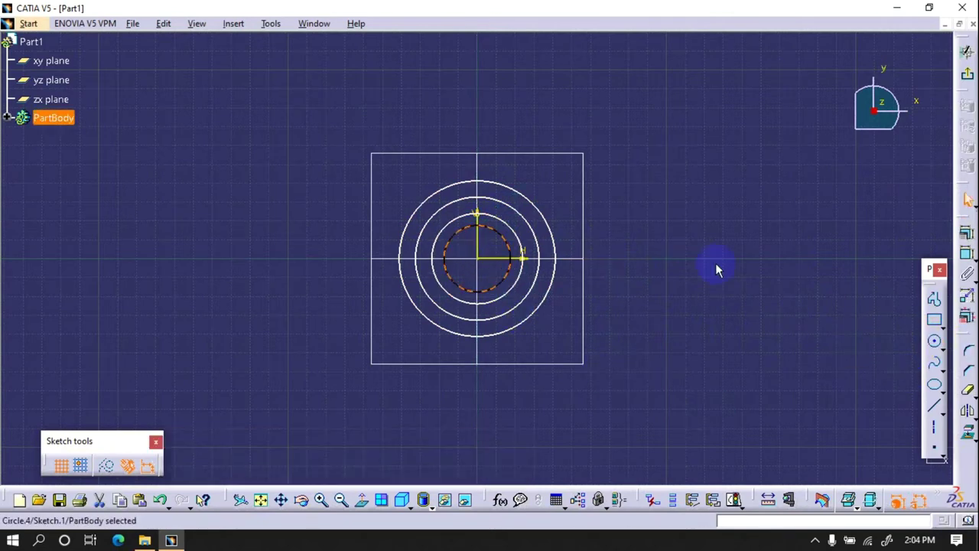
left_click(967, 233)
left_click(547, 221)
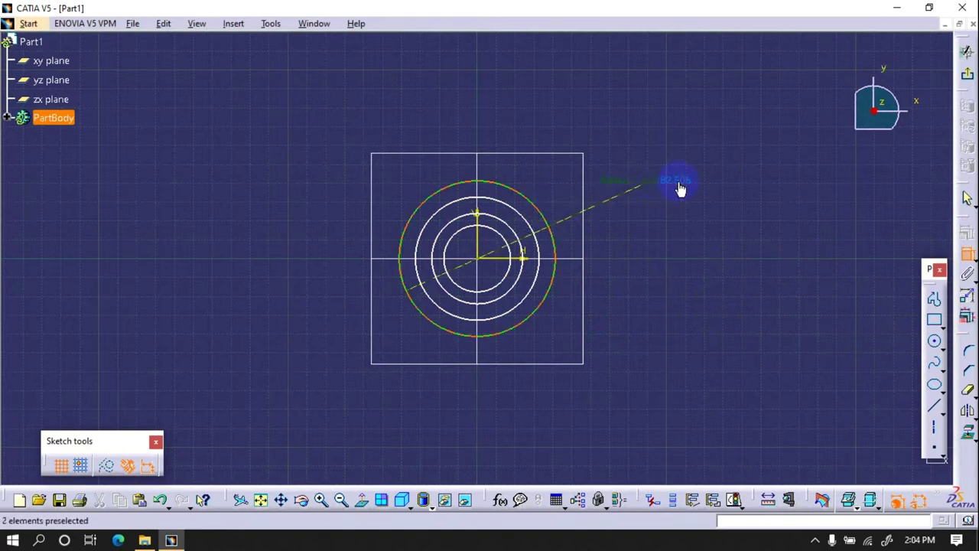
- Dimension the outer circle at 100 diameter and the second circle at 95
double_click(680, 189)
type("10")
key("Return")
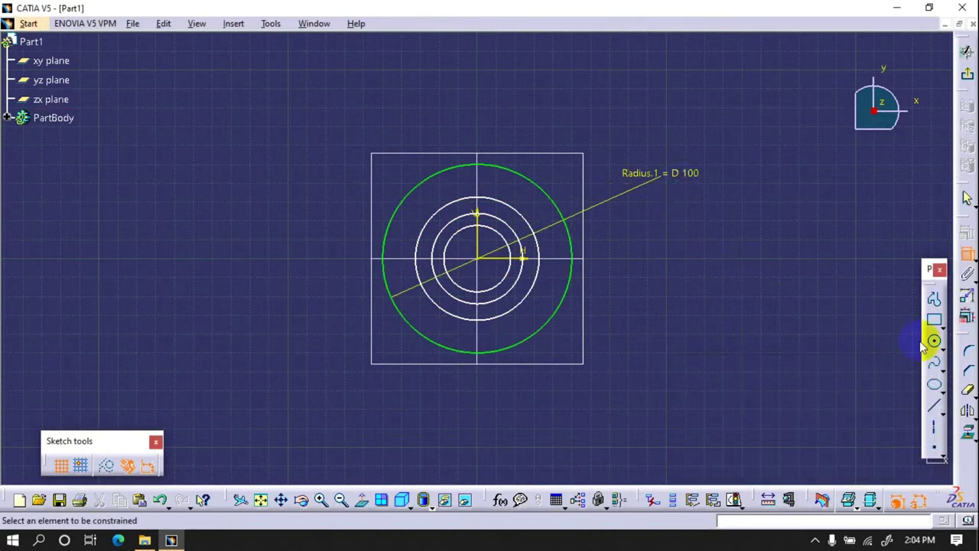
left_click(525, 212)
double_click(612, 136)
type("100*0.")
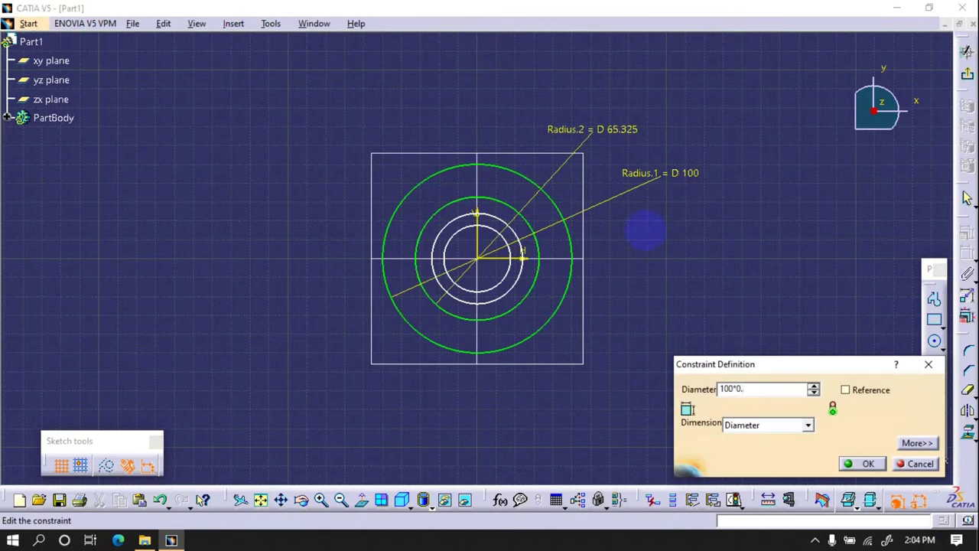
type("95")
key("Return")
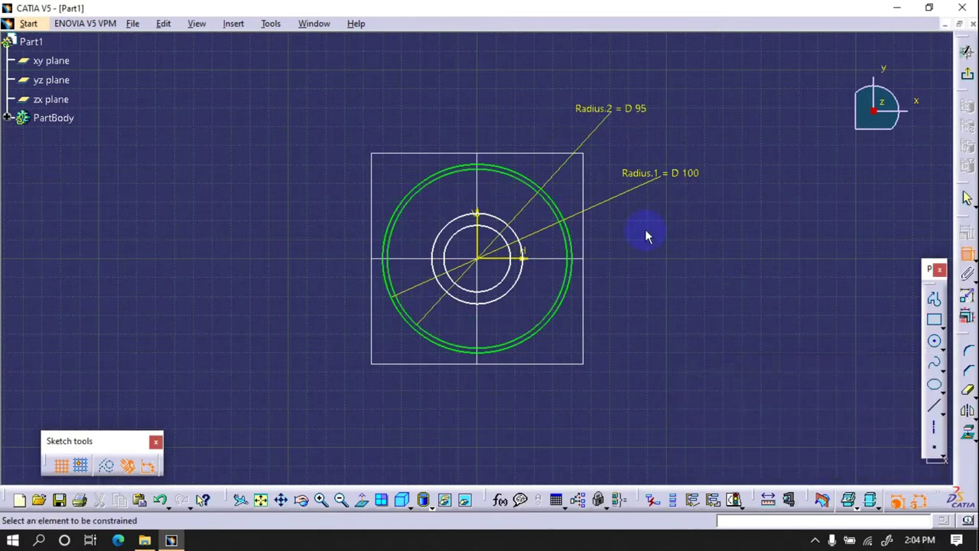
- Dimension the remaining two circles at 105.263 and 92 diameter
left_click(522, 234)
left_click(509, 98)
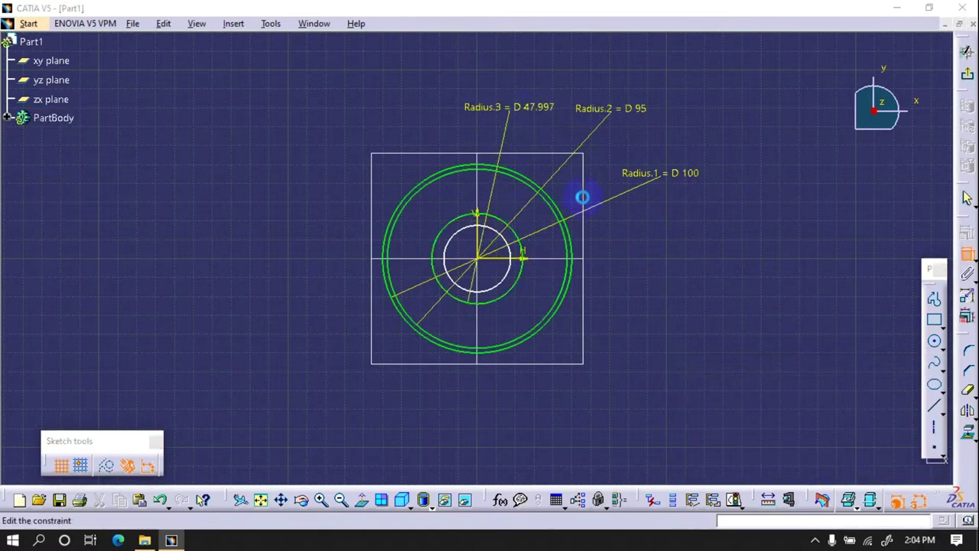
double_click(582, 197)
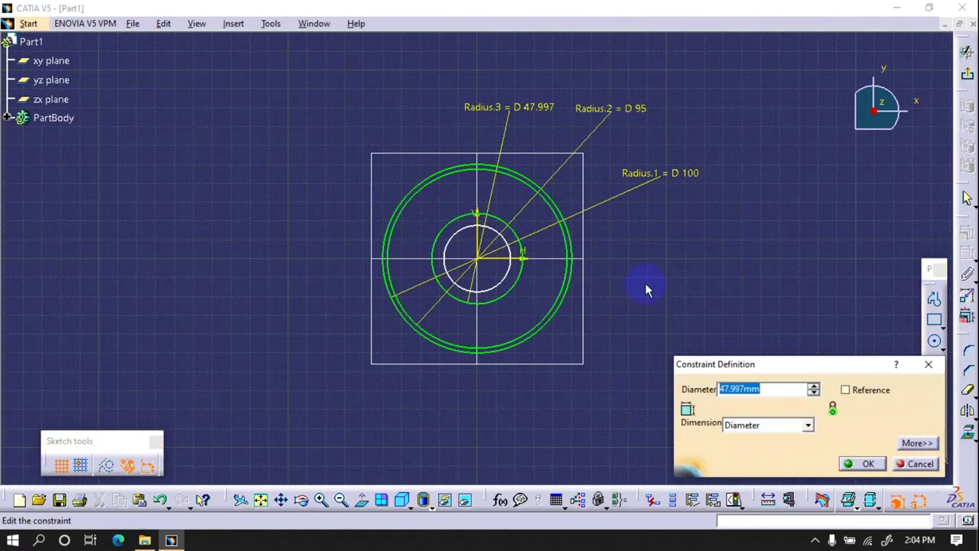
type("100/0.95")
key("Return")
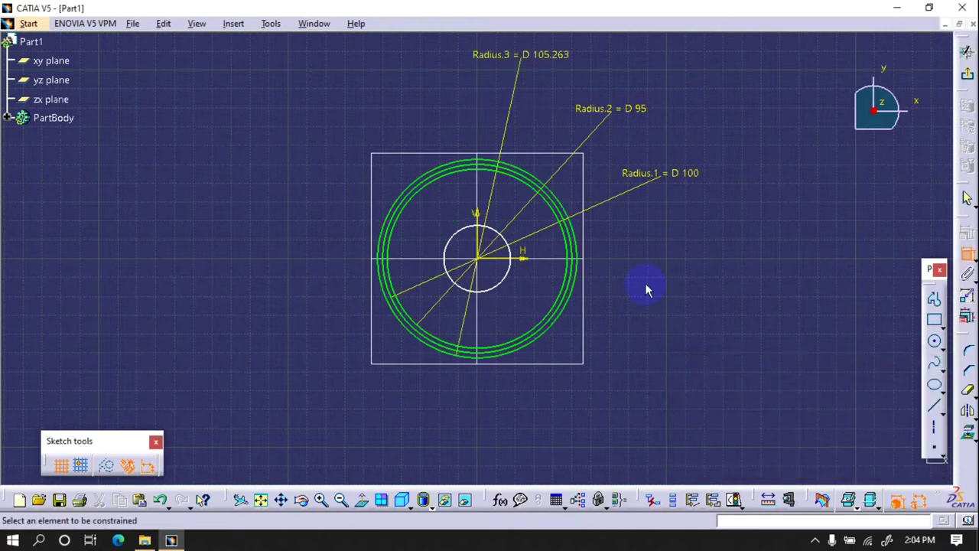
left_click(520, 277)
double_click(651, 229)
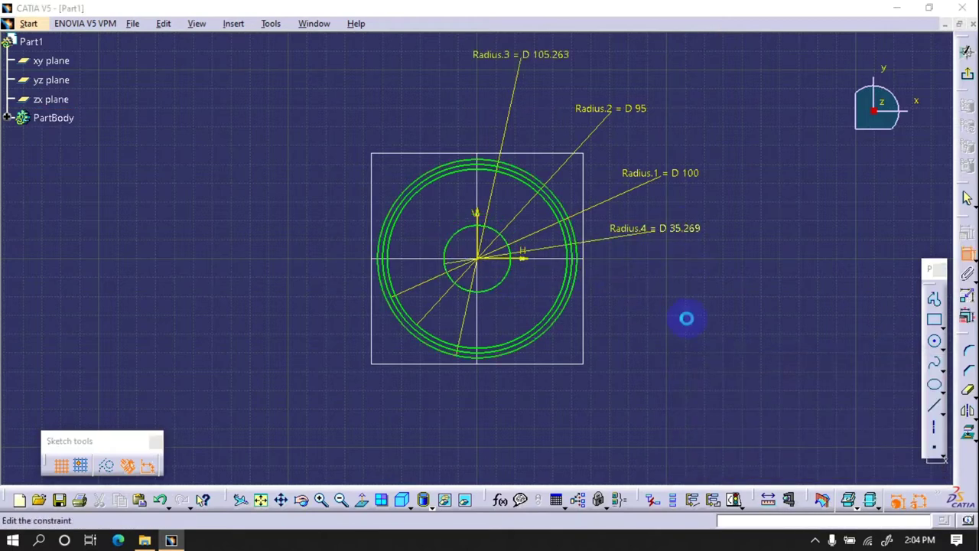
type("95-")
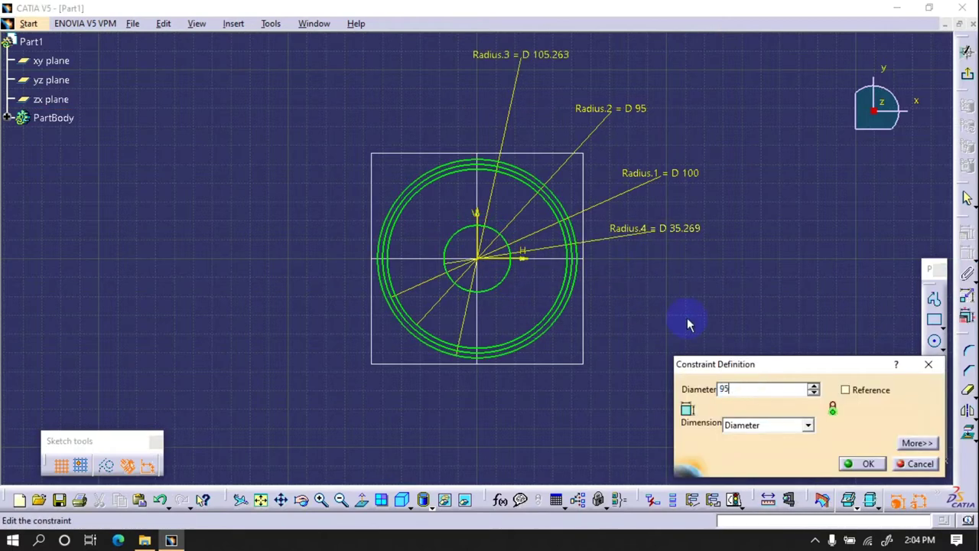
type("2")
key("Return")
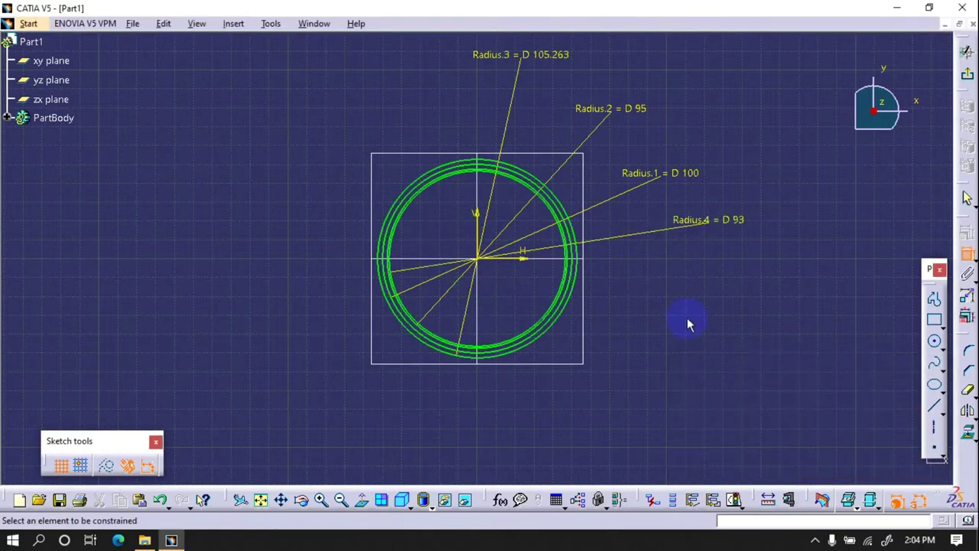
double_click(721, 219)
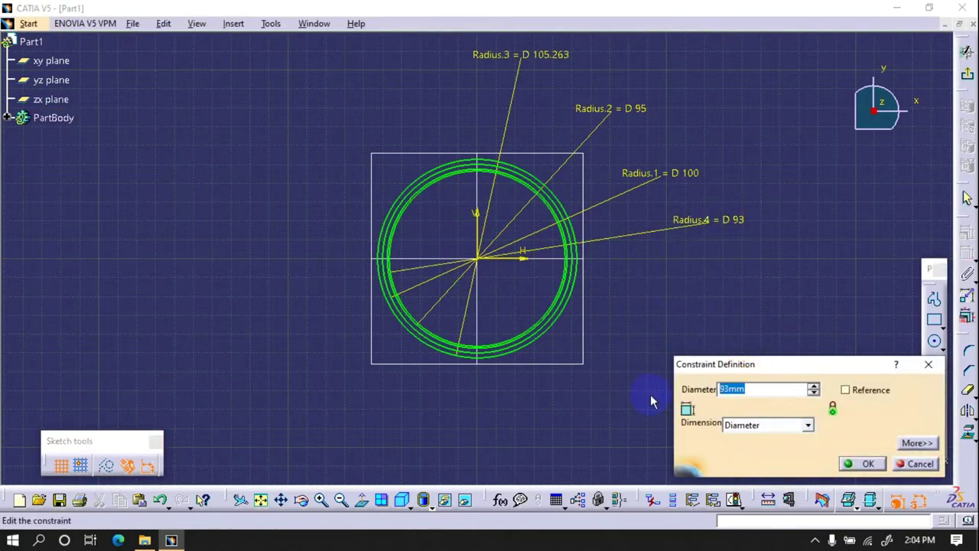
key("Return")
- Draw a two-line profile that runs through the circle centre
left_click(934, 299)
left_click(311, 78)
left_click(476, 258)
left_click(551, 121)
left_click(968, 255)
- Constrain the lines 20° apart, one at 3.75° from the vertical axis
left_click(398, 172)
left_click(517, 183)
left_click(437, 122)
left_click(968, 255)
left_click(449, 225)
left_click(477, 220)
double_click(401, 89)
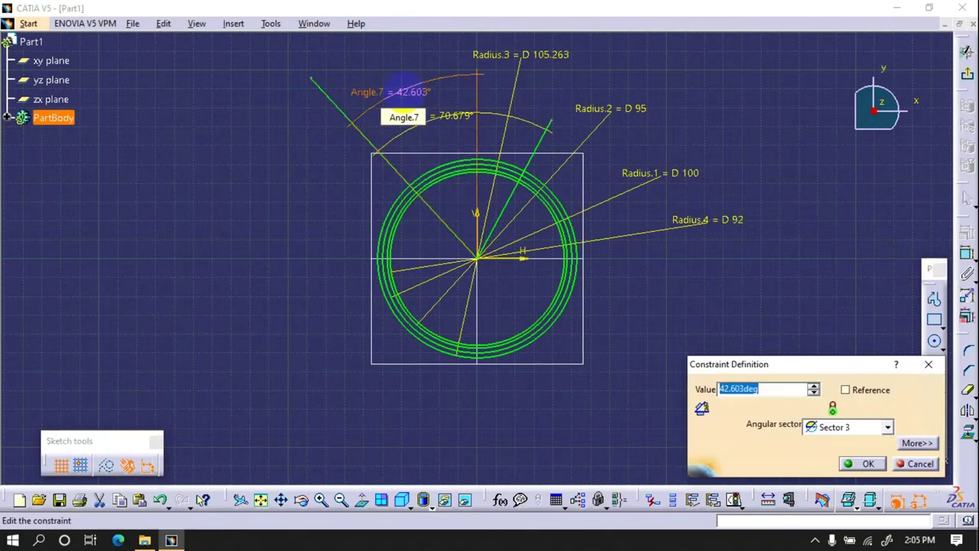
key("Return")
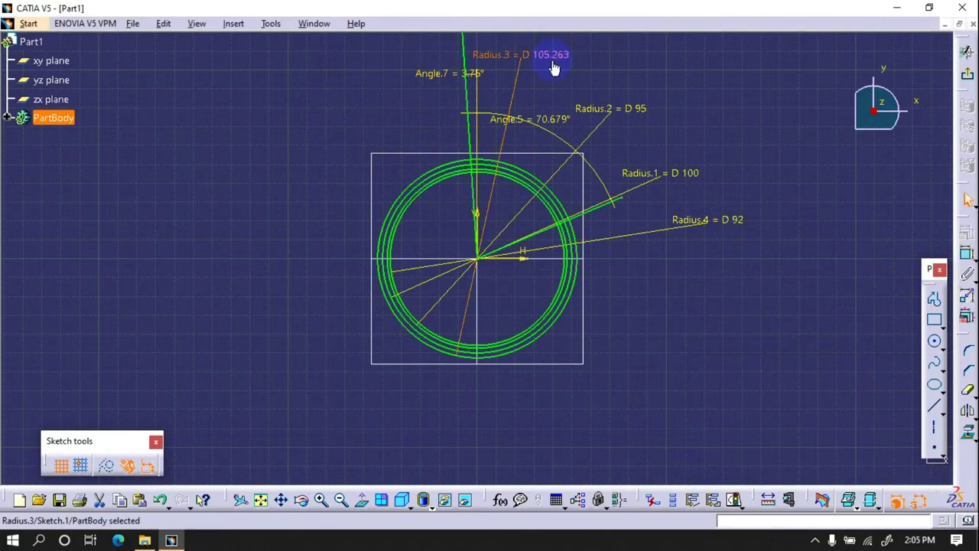
double_click(553, 119)
type("20")
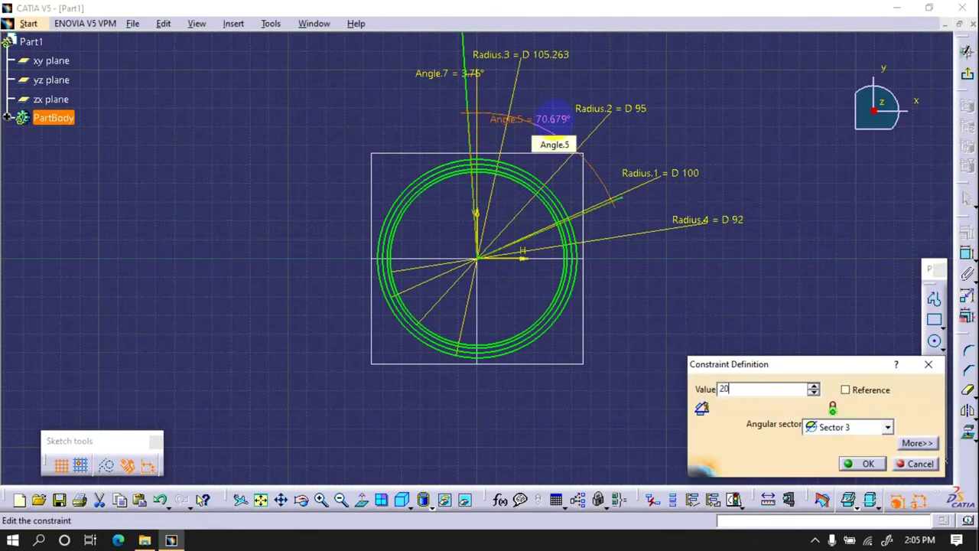
key("Return")
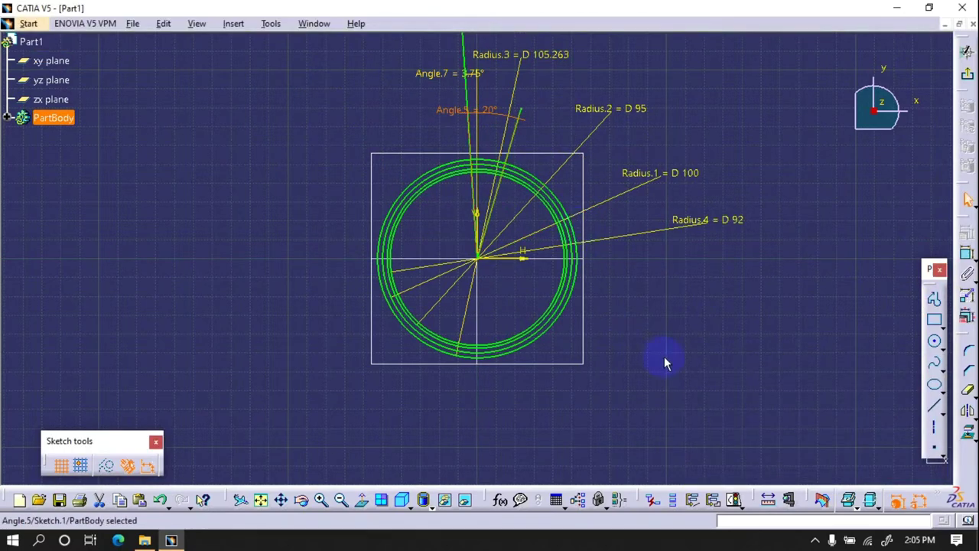
left_click(933, 341)
- Draw a small circle where the line crosses the ring and mirror it across the vertical axis
middle_click_drag(615, 280, 602, 218)
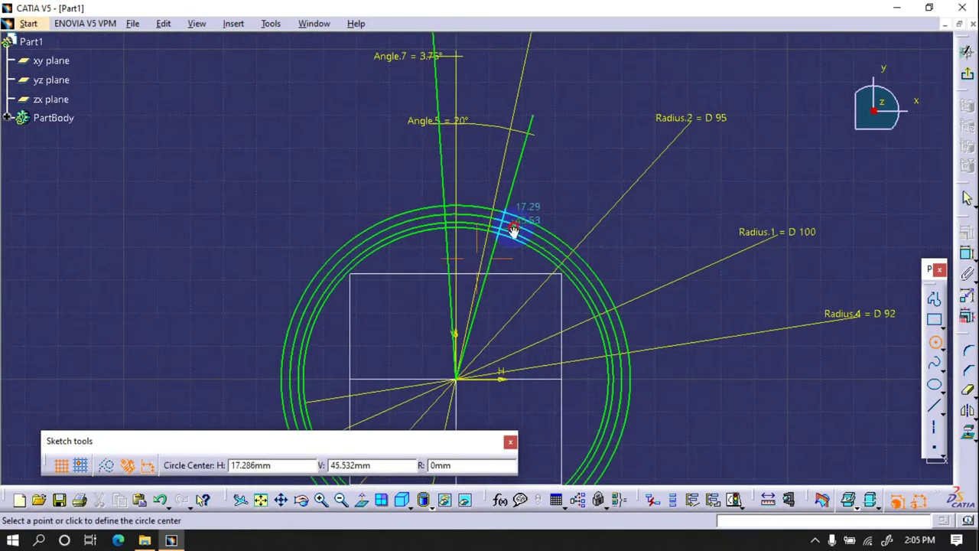
middle_click_drag(514, 230, 523, 218)
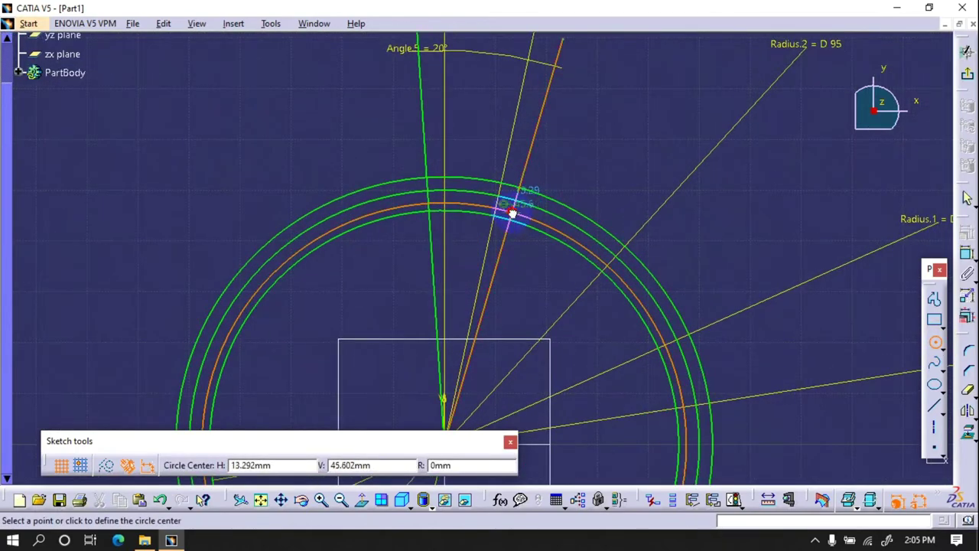
left_click(513, 214)
left_click(426, 186)
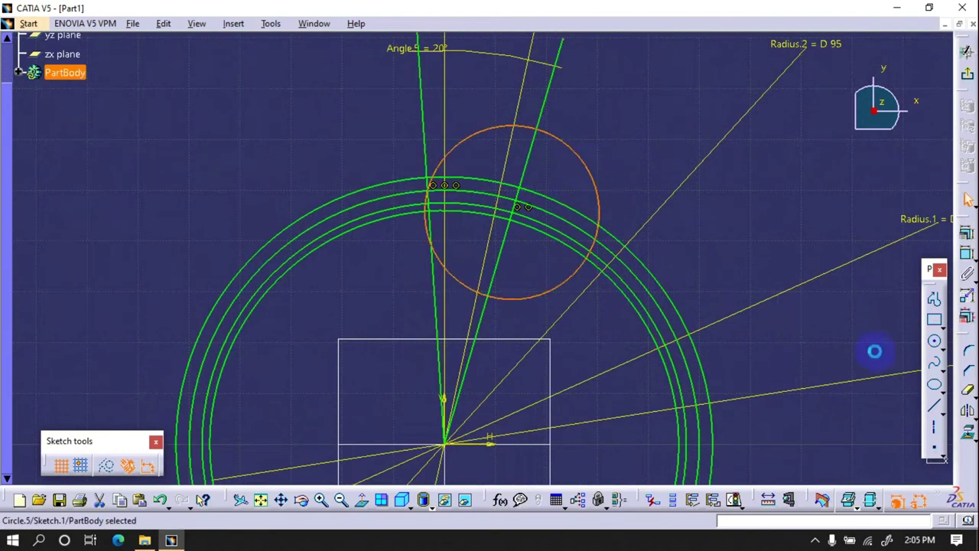
left_click(967, 411)
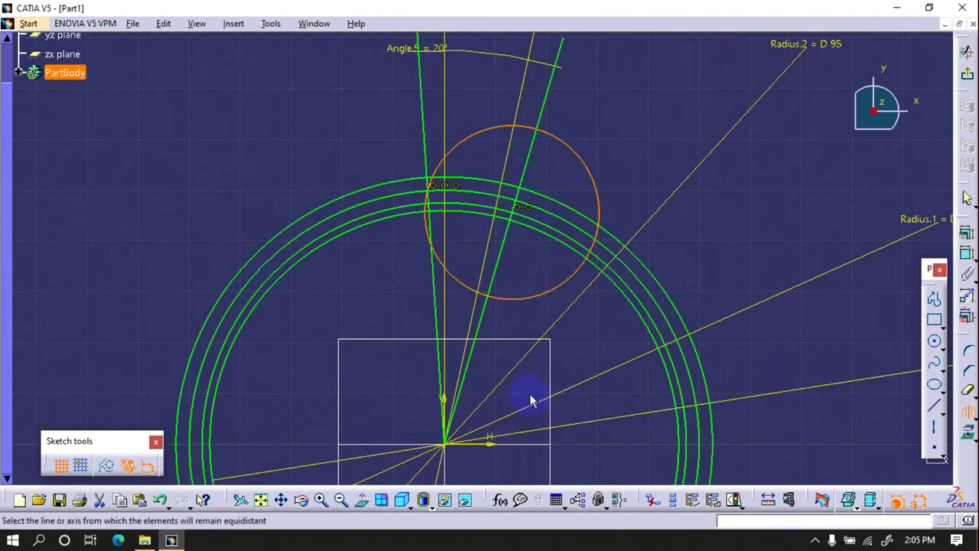
left_click(452, 411)
scroll(544, 304, "down", 3)
- Quick Trim the upper ends of both angled lines and the unneeded circle arcs
left_click(968, 390)
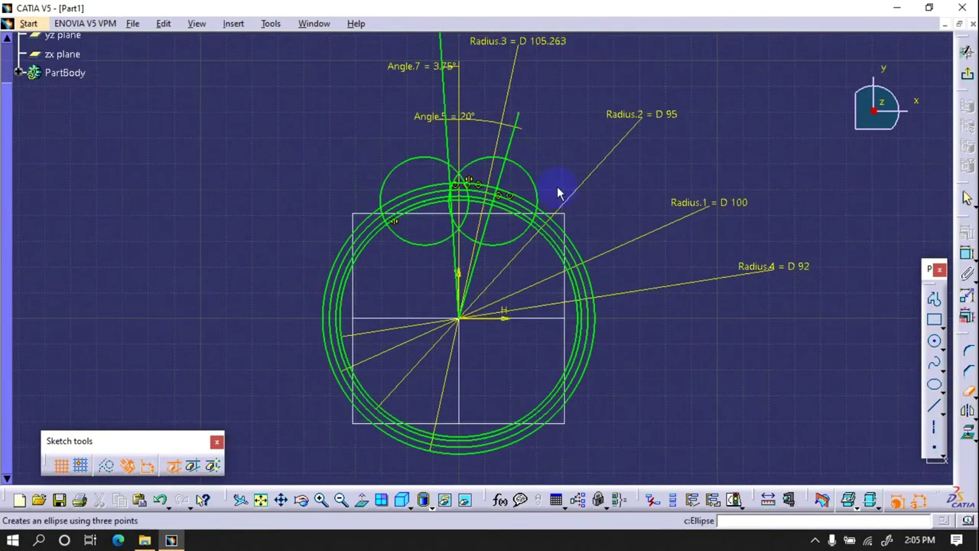
left_click(514, 149)
left_click(449, 137)
left_click(430, 157)
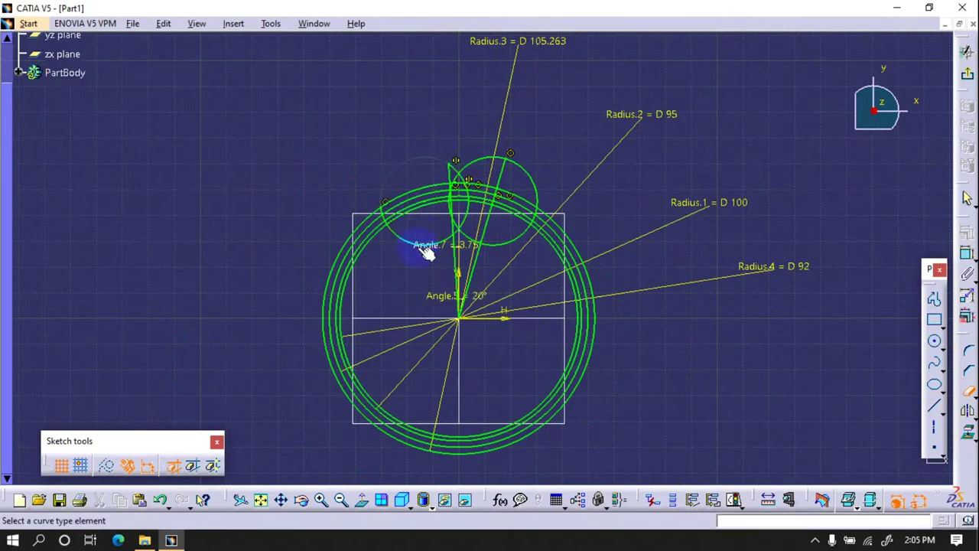
left_click(486, 245)
left_click(489, 160)
left_click(458, 174)
mouse_move(459, 175)
middle_mouse_down()
mouse_move(495, 245)
mouse_move(447, 152)
middle_mouse_up()
- Trim away the pieces below the tooth and the ring arcs on its right side
left_click(483, 151)
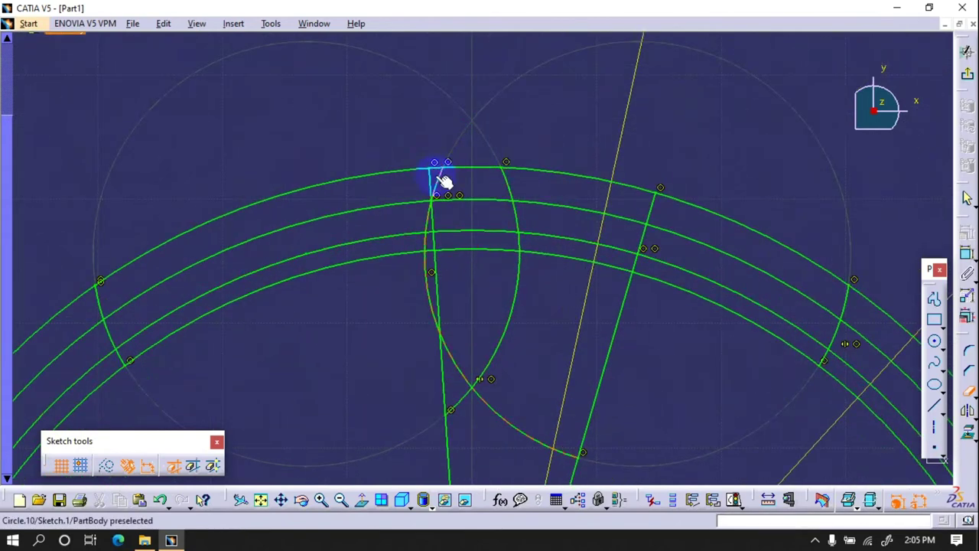
left_click(443, 231)
left_click(520, 325)
left_click(497, 411)
left_click(447, 395)
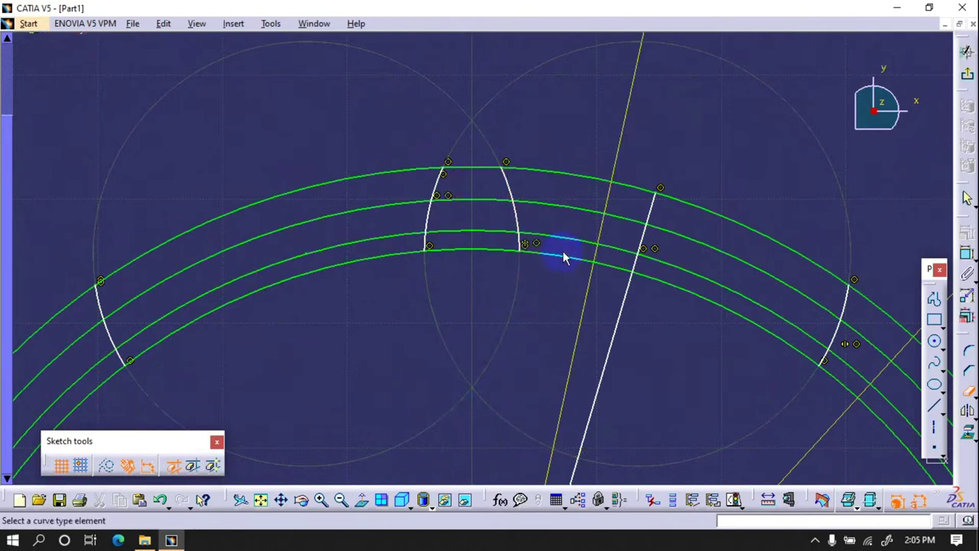
left_click(564, 255)
left_click(572, 240)
left_click(575, 211)
left_click(568, 176)
- Trim the left-side and leftover arcs and the middle profile line, then exit the sketch
left_click(367, 260)
left_click(356, 241)
left_click(348, 218)
left_click(344, 188)
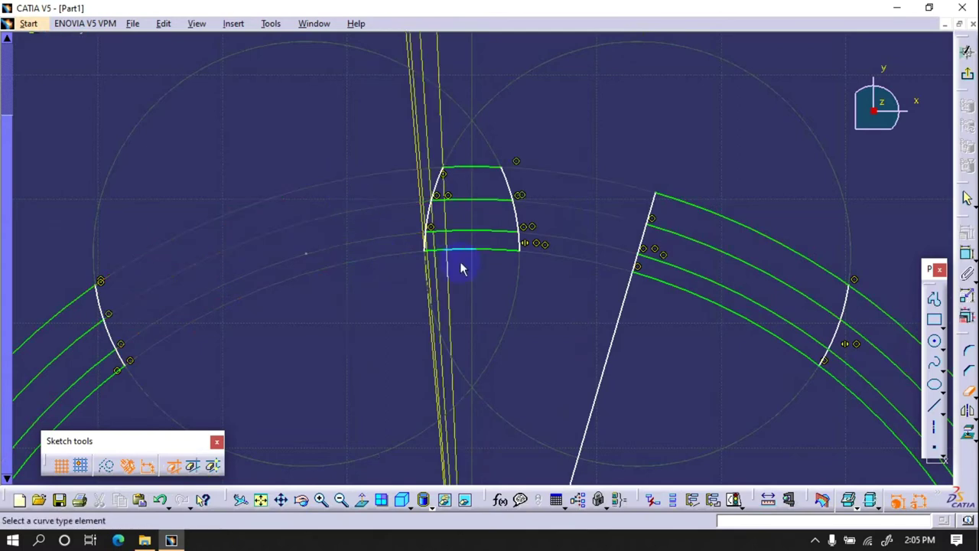
scroll(470, 268, "down", 3)
left_click(528, 329)
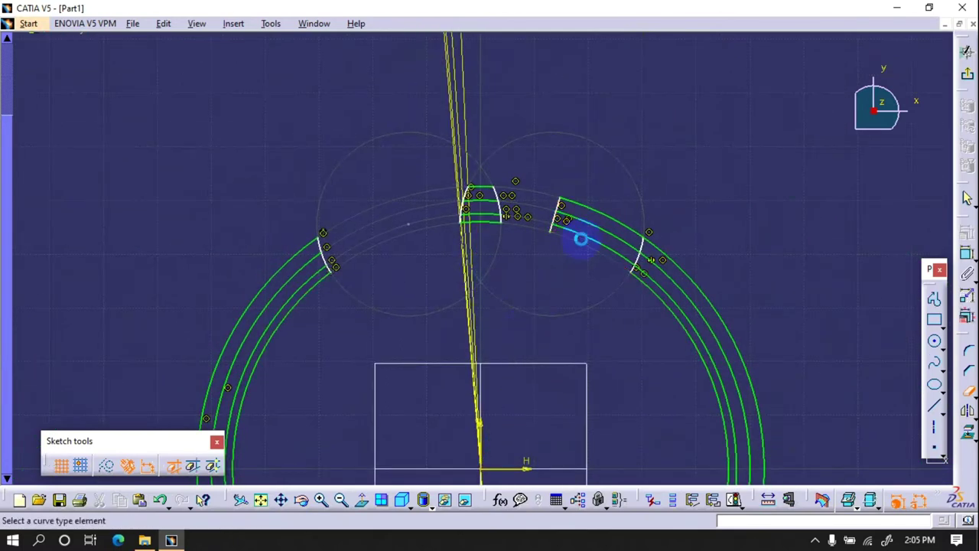
left_click(667, 304)
left_click(676, 291)
left_click(683, 278)
left_click(672, 269)
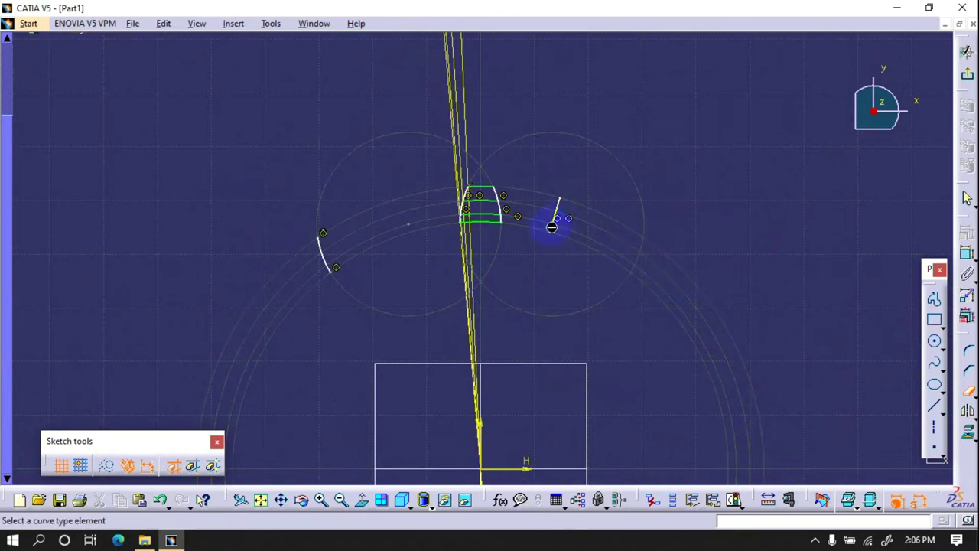
mouse_move(331, 266)
middle_mouse_down()
mouse_move(475, 222)
mouse_move(498, 311)
mouse_move(550, 321)
mouse_move(582, 237)
mouse_move(524, 197)
mouse_move(513, 142)
middle_mouse_up()
left_click(527, 156)
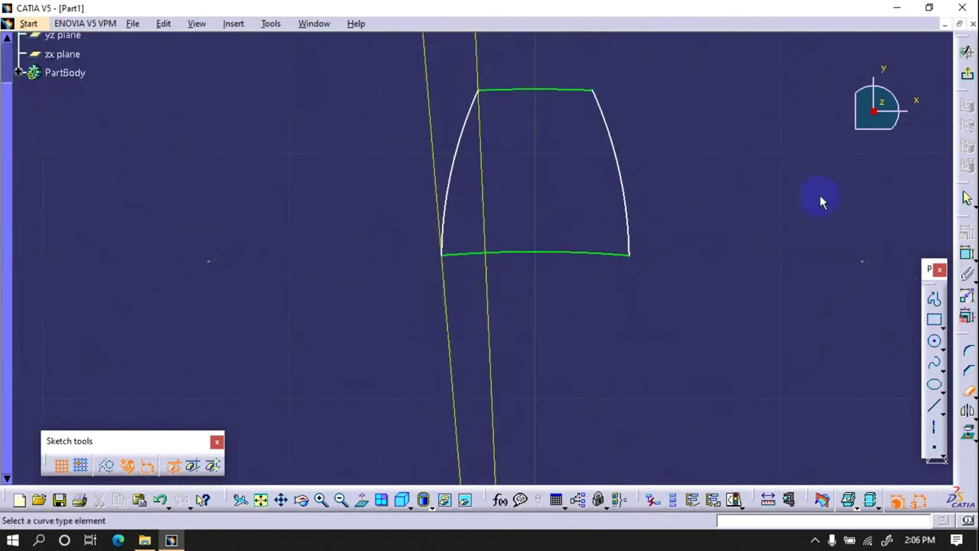
left_click(967, 74)
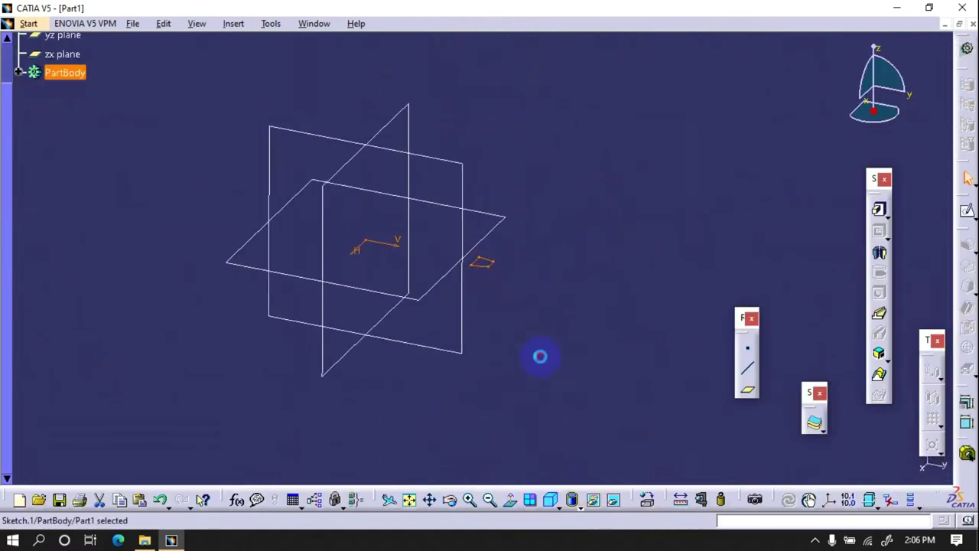
- Create a new reference point using the Coordinates point type
left_click(747, 348)
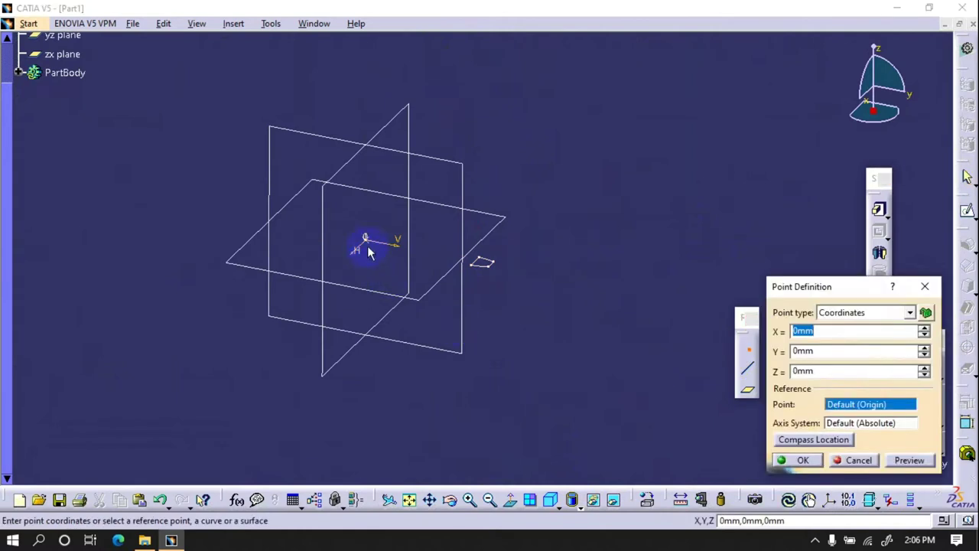
left_click(816, 352)
key("Return")
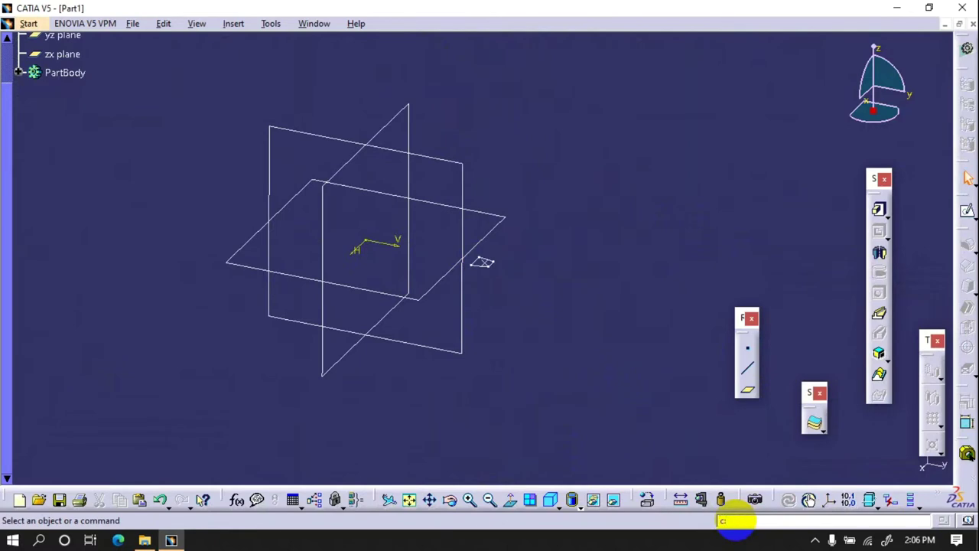
- Start a helix from Point.1 about the Z Axis with 20mm height
key("Return")
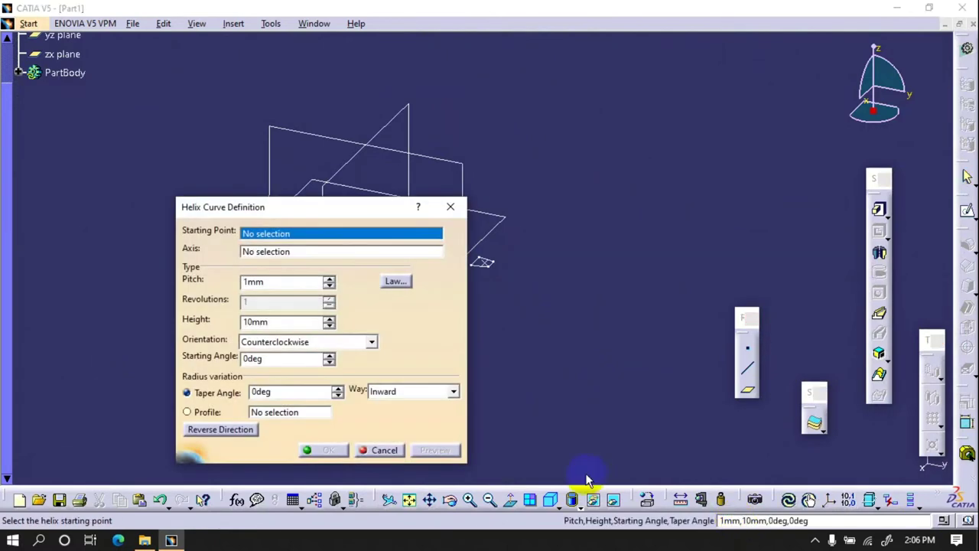
left_click_drag(237, 211, 120, 186)
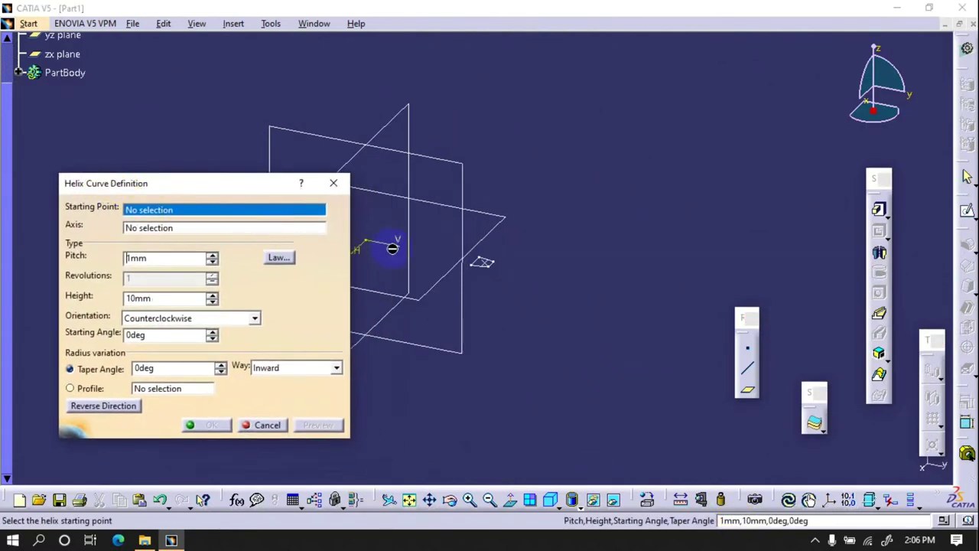
left_click(481, 263)
right_click(160, 241)
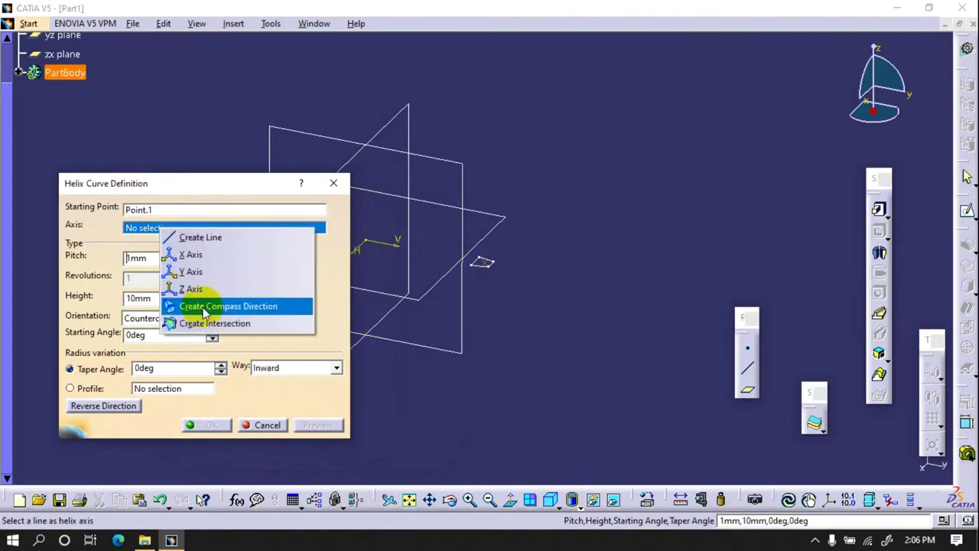
left_click(183, 286)
left_click(168, 298)
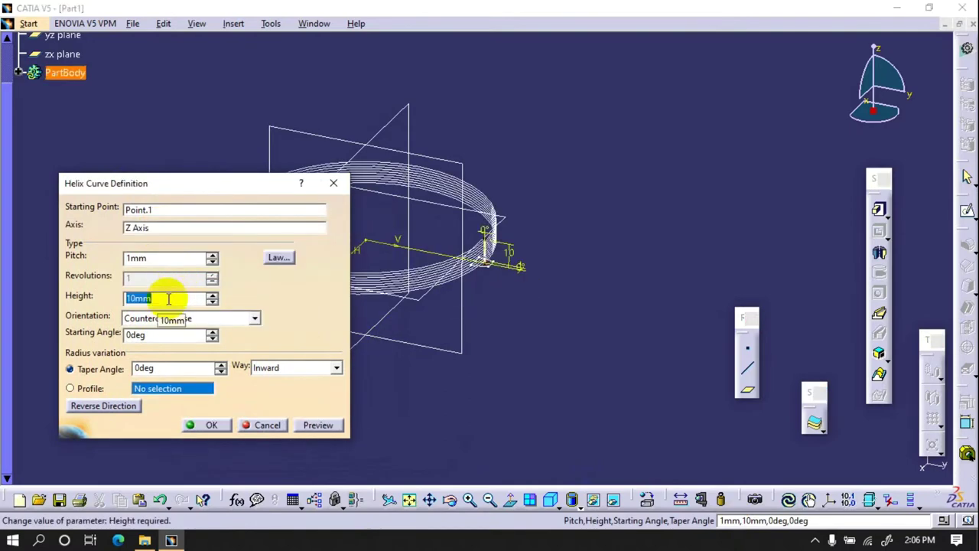
type("20")
left_click(164, 258)
- Set the helix pitch to 300mm and taper angle to 45deg, then create it
left_click(166, 298)
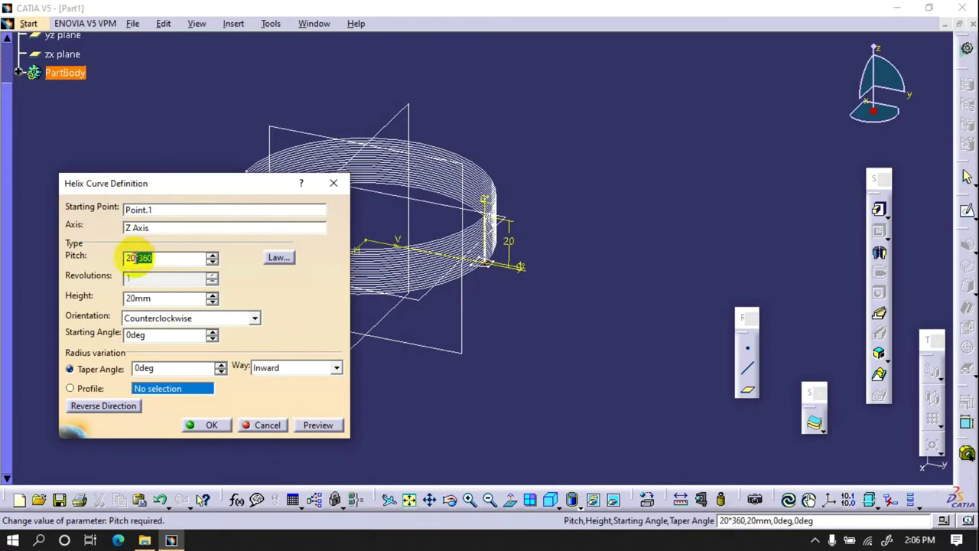
key("BackSpace")
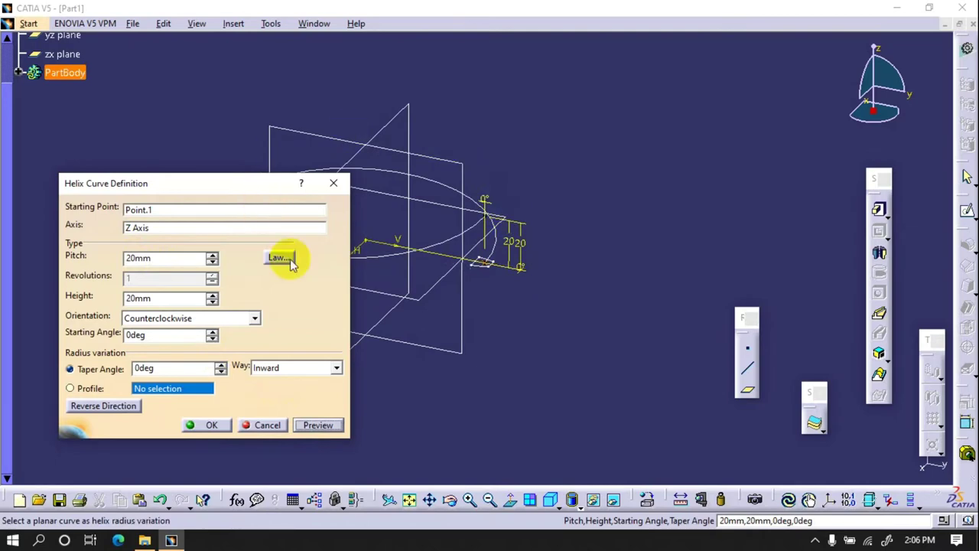
double_click(138, 259)
type("*360/18")
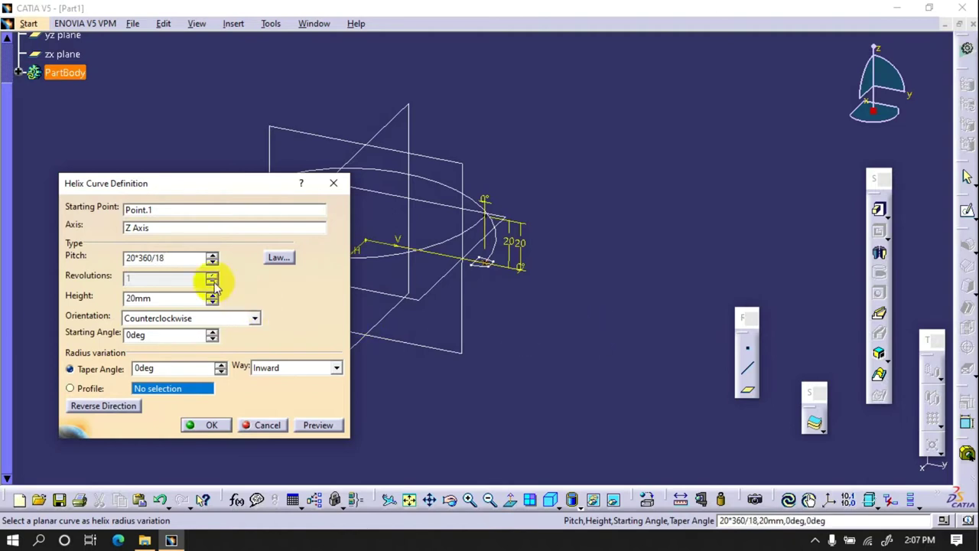
double_click(176, 257)
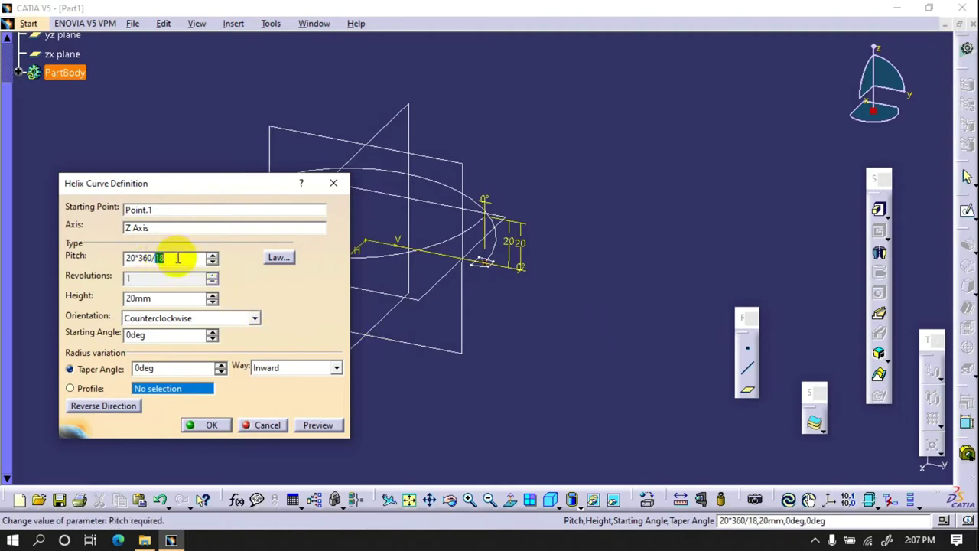
type("24")
left_click(317, 425)
mouse_move(481, 331)
middle_mouse_down()
mouse_move(542, 289)
mouse_move(477, 262)
mouse_move(489, 252)
middle_mouse_up()
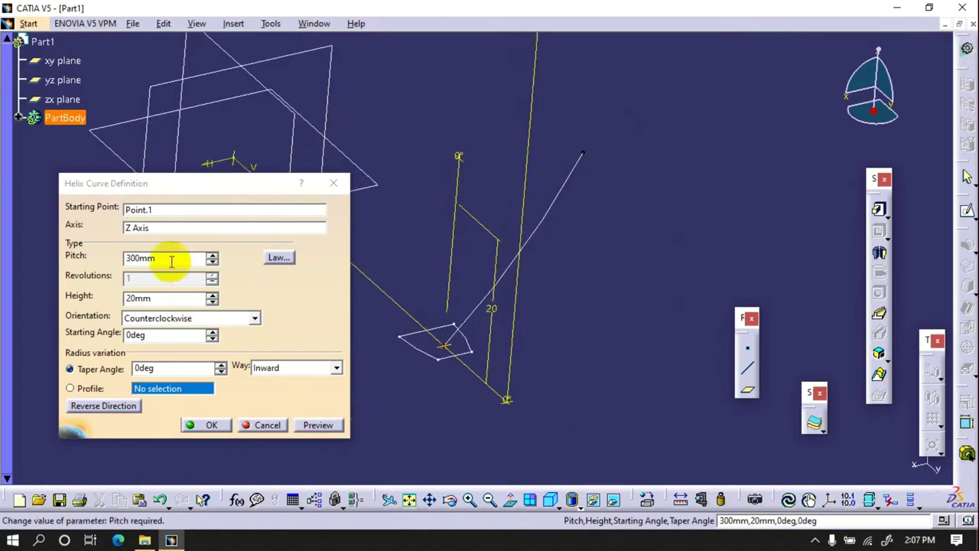
double_click(159, 370)
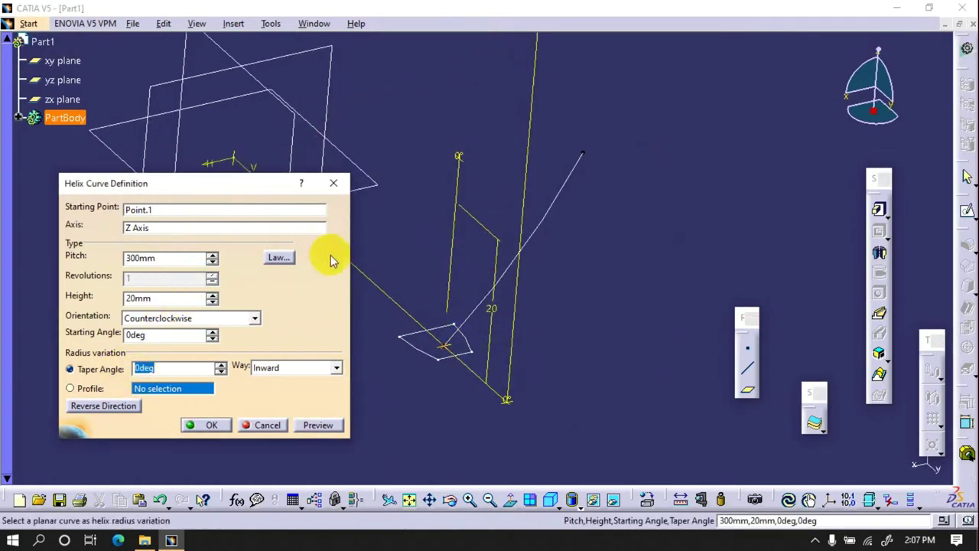
type("45")
left_click(318, 424)
mouse_move(454, 360)
middle_mouse_down()
mouse_move(375, 246)
mouse_move(389, 352)
mouse_move(640, 316)
mouse_move(443, 367)
mouse_move(528, 313)
mouse_move(511, 340)
middle_mouse_up()
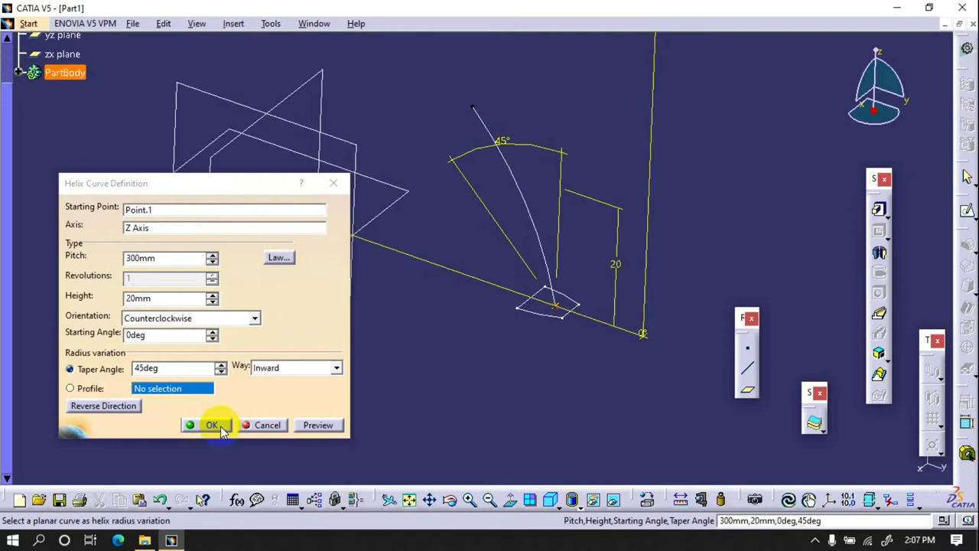
left_click(212, 425)
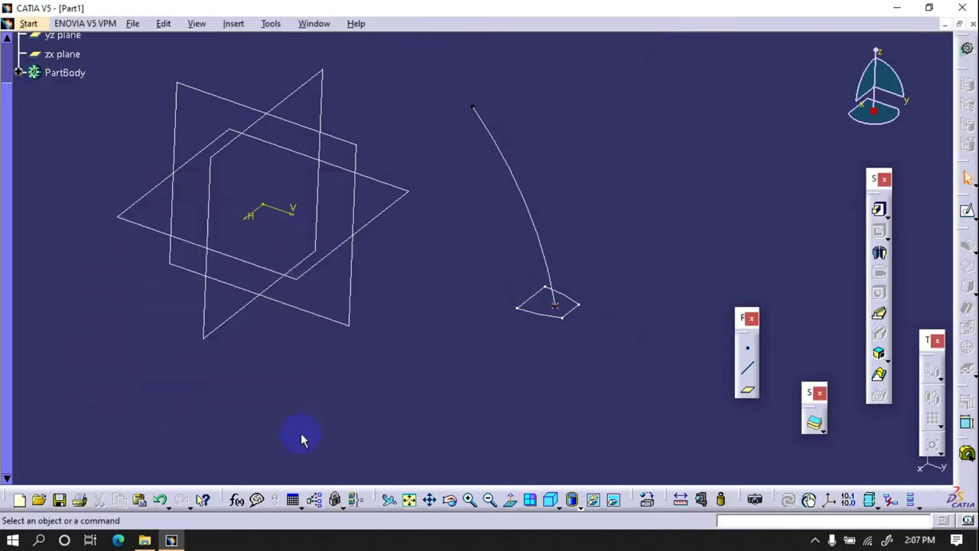
- Abandon a started sketch, then create two stacked offset planes above the xy plane, the first 10 up
left_click(966, 214)
left_click(389, 220)
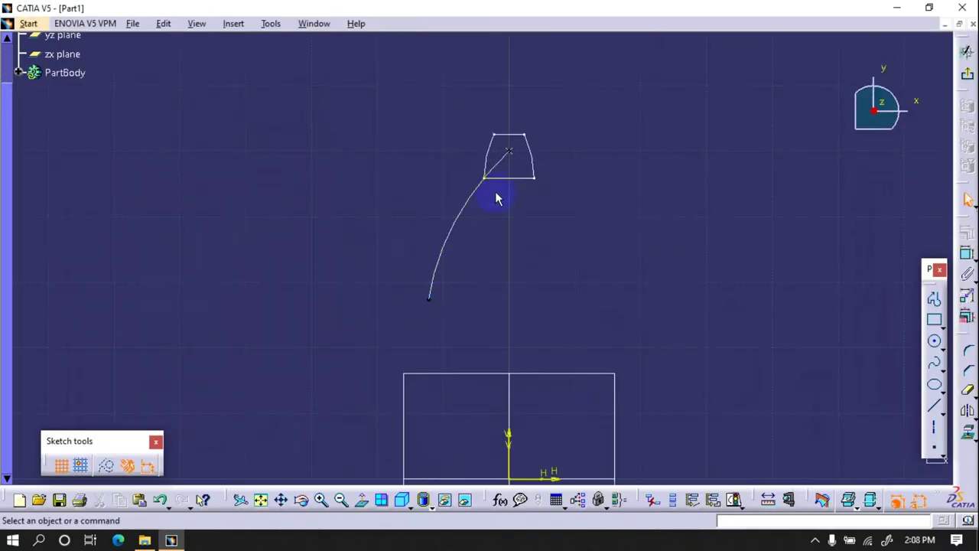
left_click(968, 73)
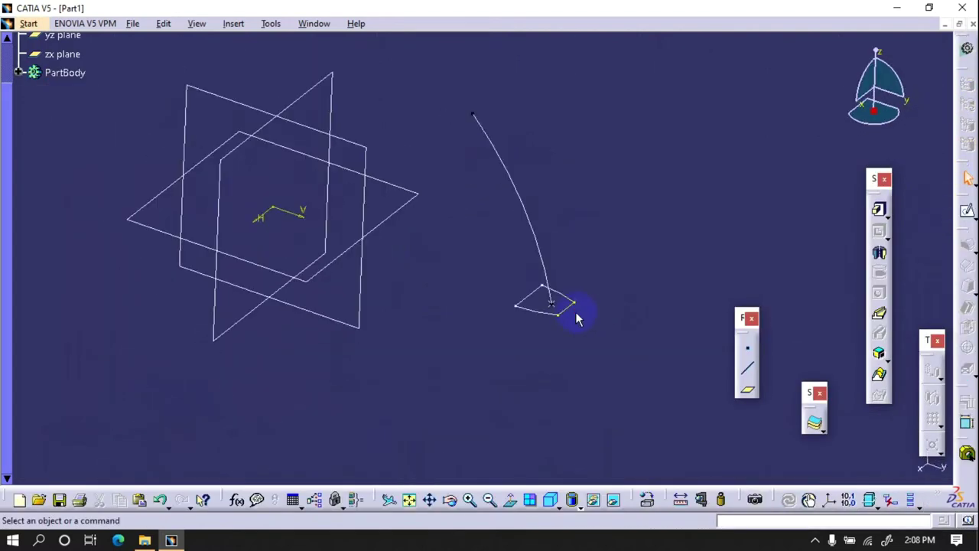
left_click(747, 396)
left_click(300, 283)
type("10")
key("Return")
left_click(747, 392)
left_click(398, 185)
left_click(784, 460)
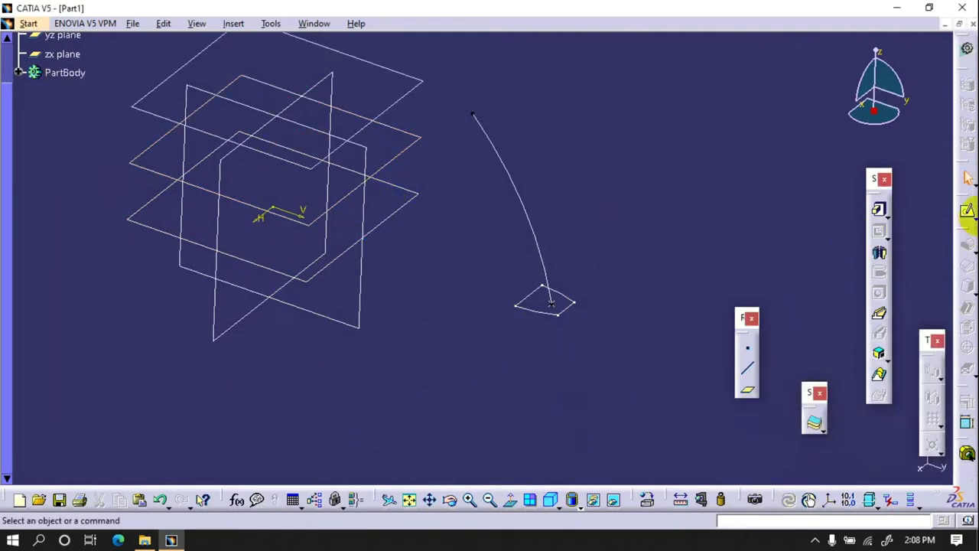
- Sketch on the upper offset plane and draw two lines from the origin toward the helix
left_click(967, 208)
left_click(408, 151)
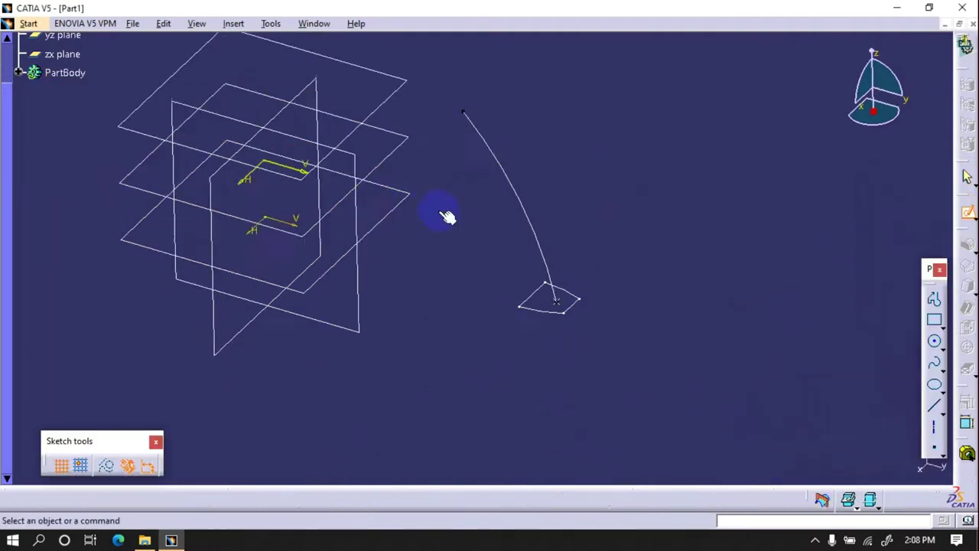
left_click(922, 410)
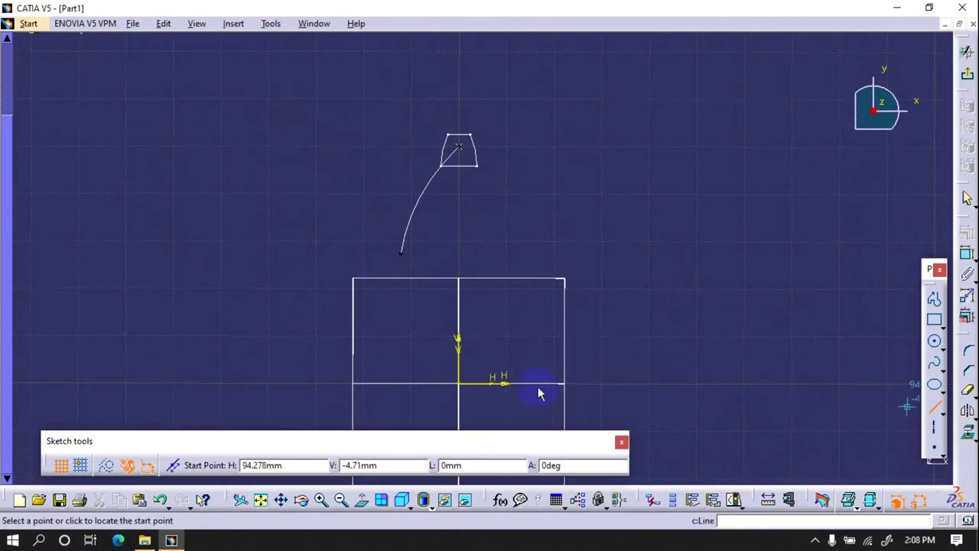
left_click(459, 383)
left_click(365, 259)
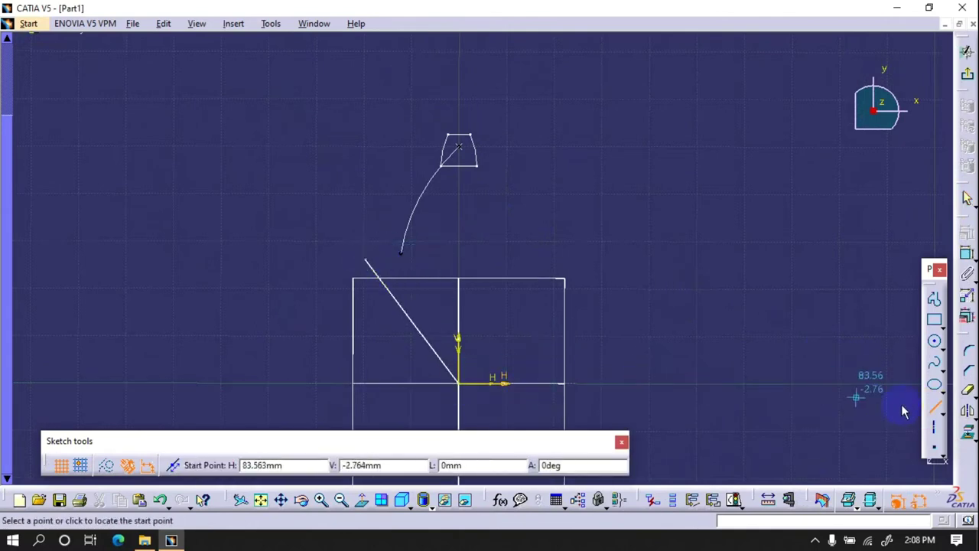
left_click(459, 382)
left_click(391, 197)
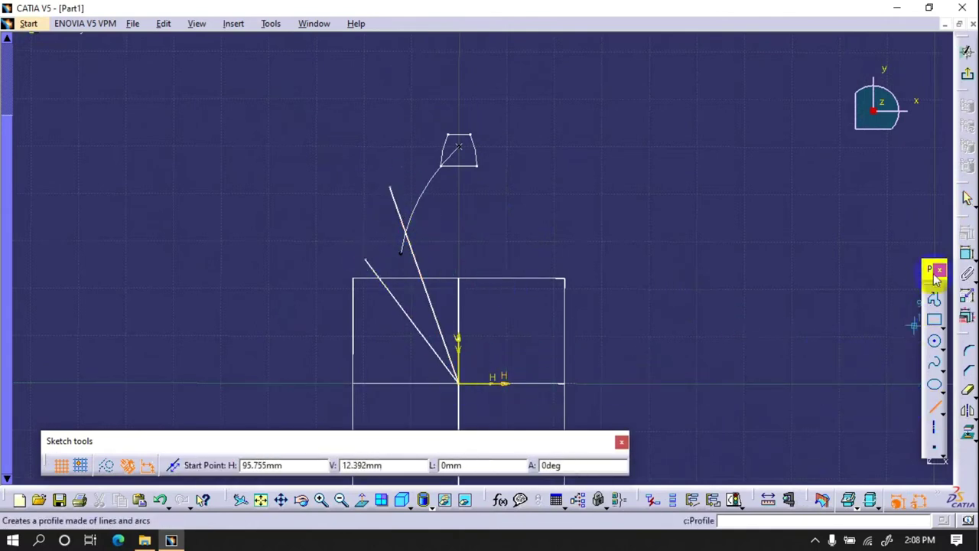
- Make the first line's upper endpoint coincident with the helix end point
left_click(967, 253)
left_click(368, 260)
left_click(400, 254)
right_click(273, 218)
left_click(328, 321)
- Constrain the two lines symmetric about the vertical axis
left_click(412, 285)
left_click(461, 317)
left_click(967, 253)
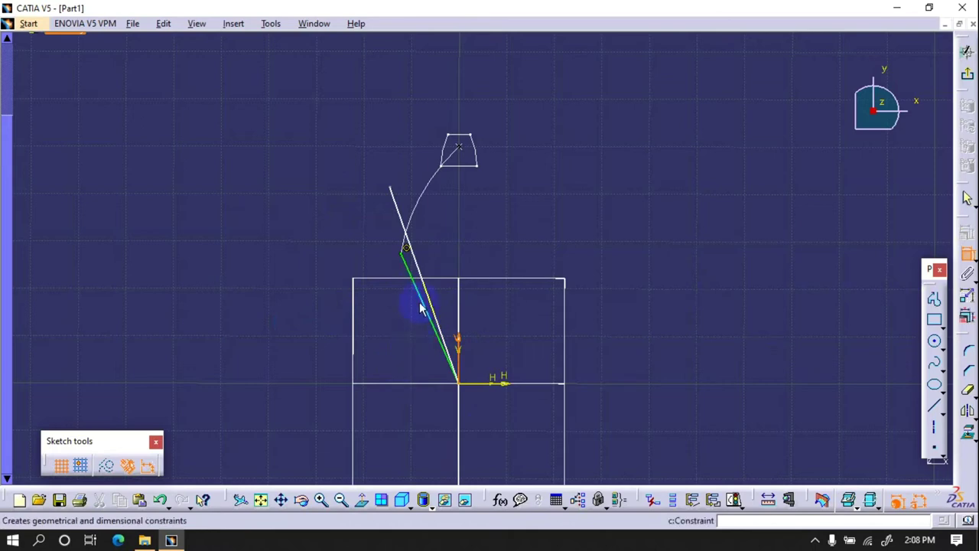
right_click(436, 201)
left_click(417, 205)
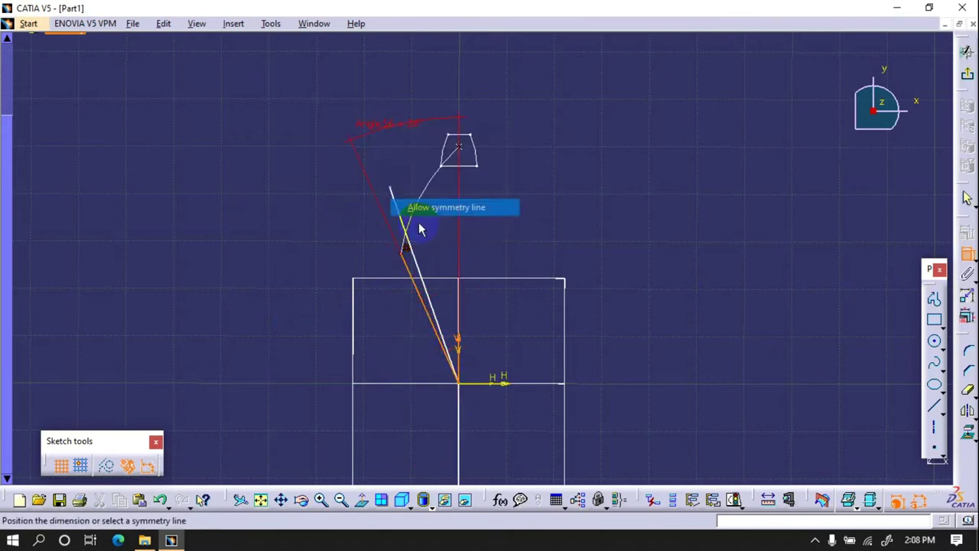
left_click(429, 273)
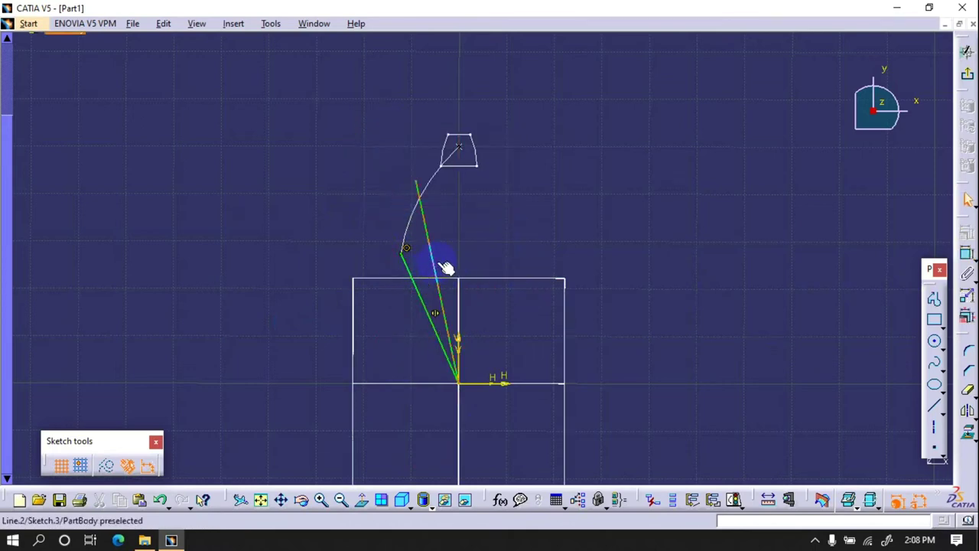
- Make the other line's end coincide with the helix
left_click(967, 254)
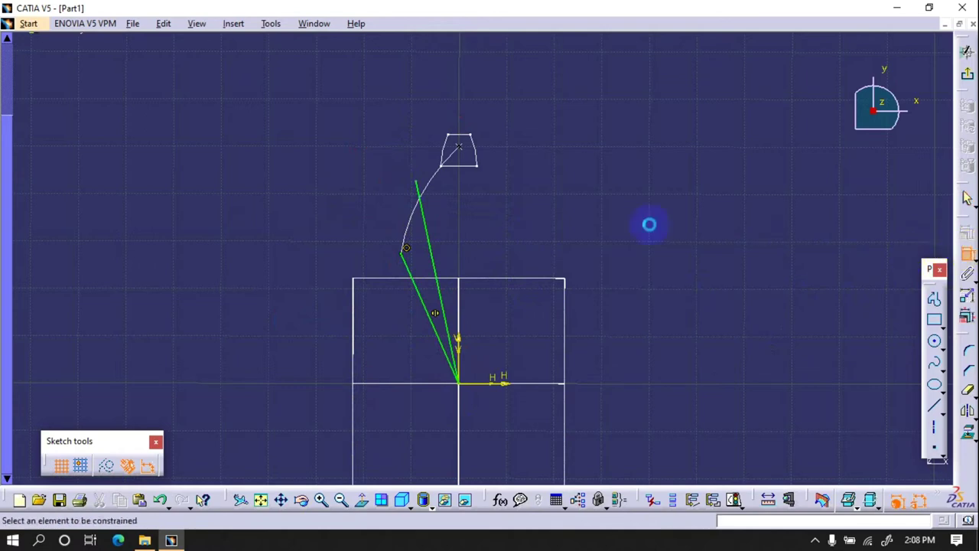
left_click(436, 194)
right_click(359, 86)
left_click(418, 190)
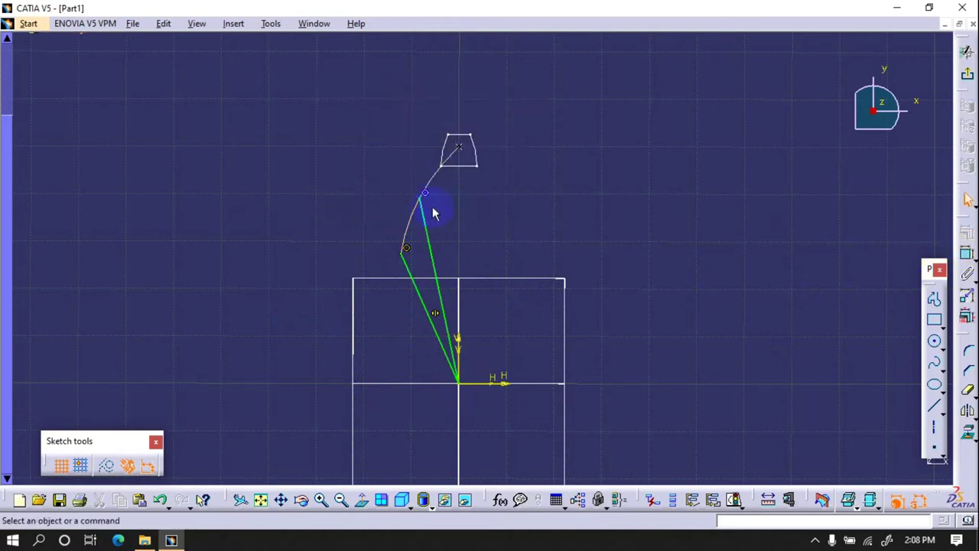
left_click(418, 279)
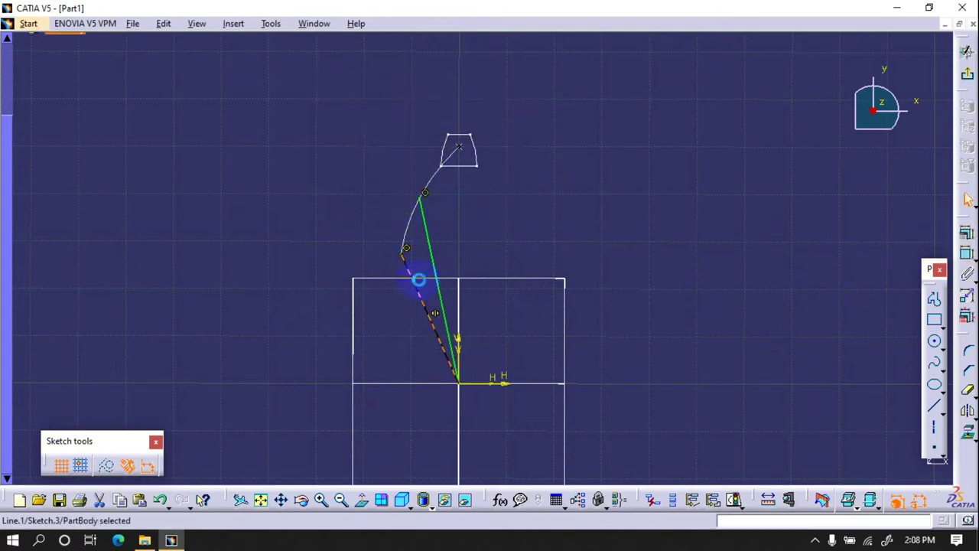
- Turn both lines to construction and add an origin circle through the arc point with a reference D 80 dimension
left_click(105, 465)
left_click(934, 341)
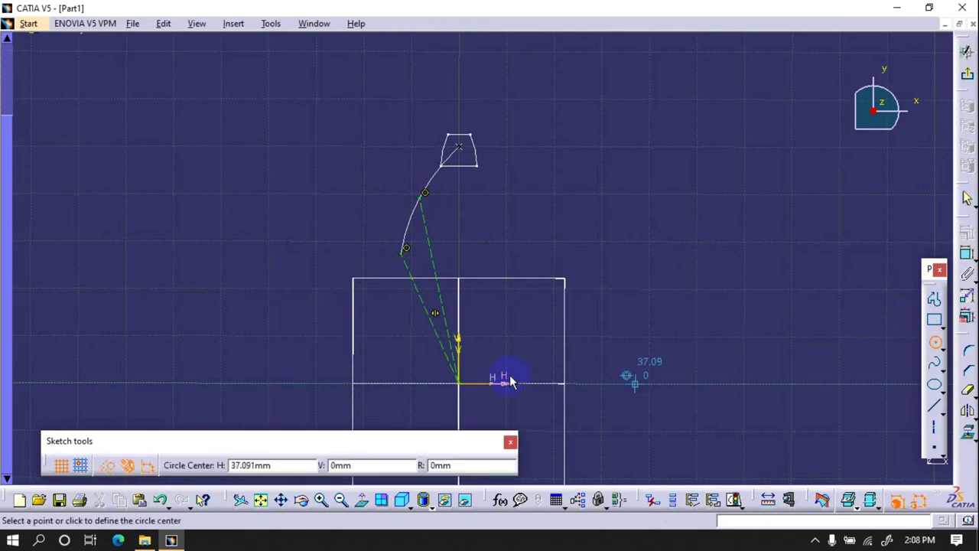
left_click(458, 382)
left_click(425, 195)
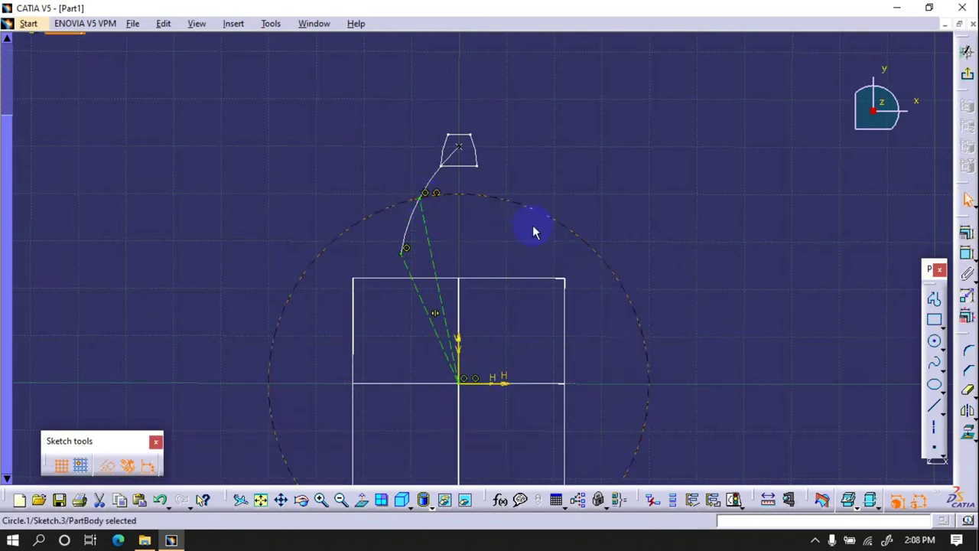
left_click(966, 314)
double_click(649, 159)
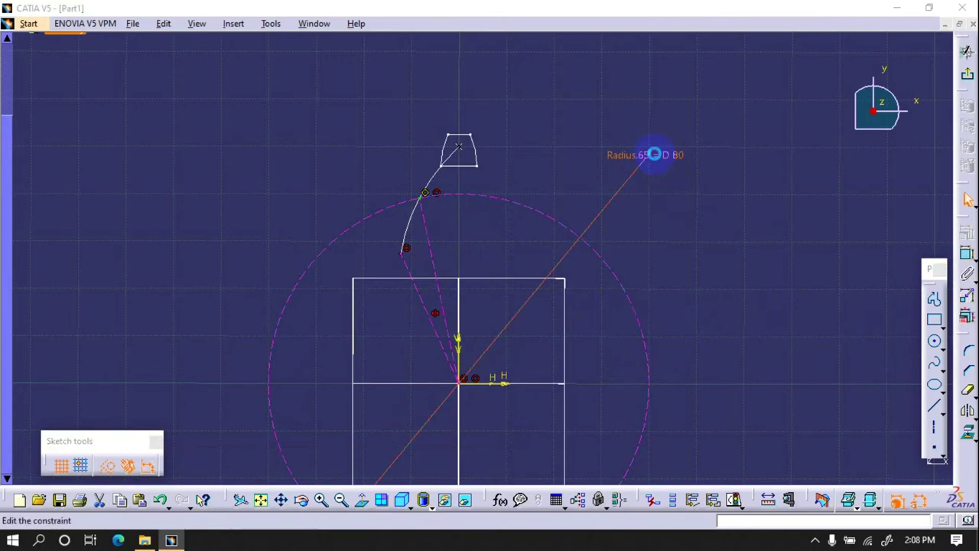
left_click(847, 390)
left_click(849, 463)
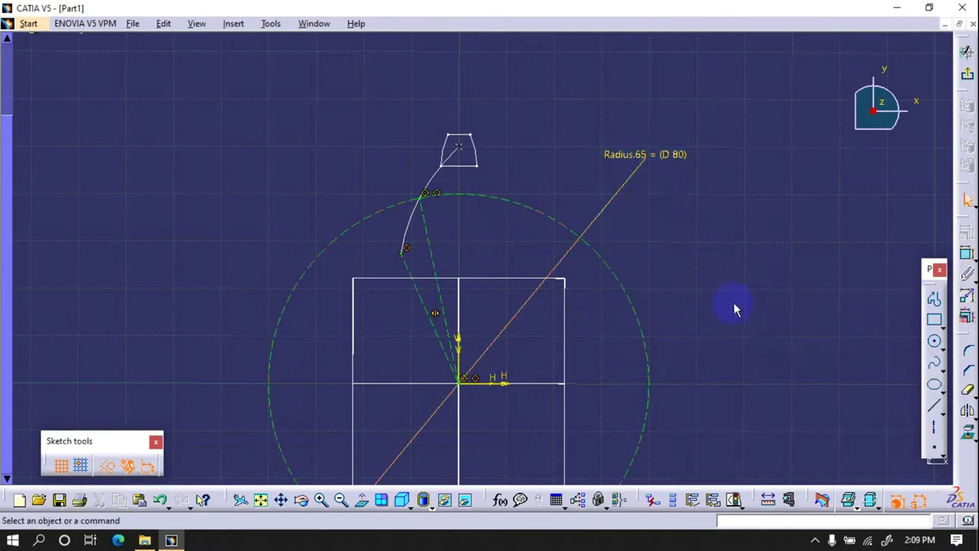
- Draw three more concentric circles centred at the origin
left_click(930, 347)
left_click(459, 380)
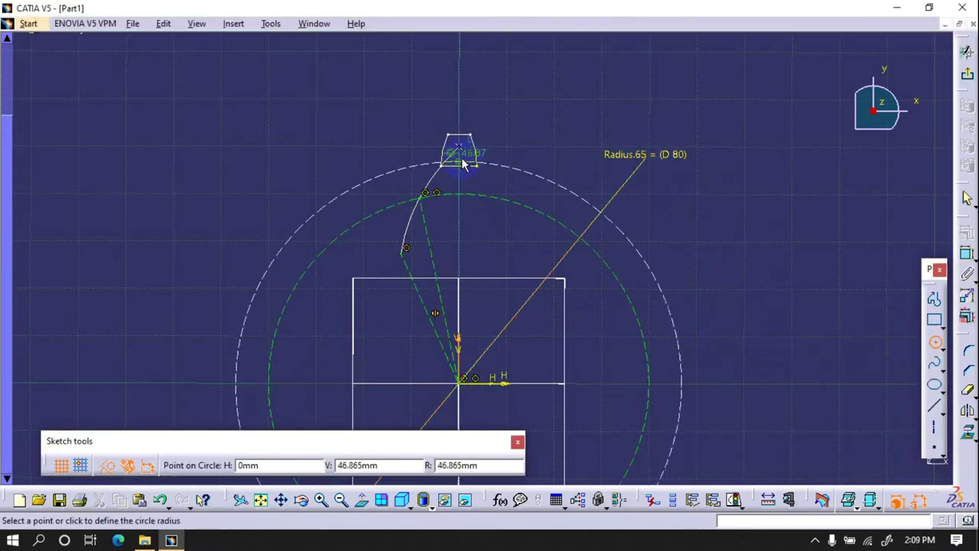
left_click(108, 464)
left_click(506, 175)
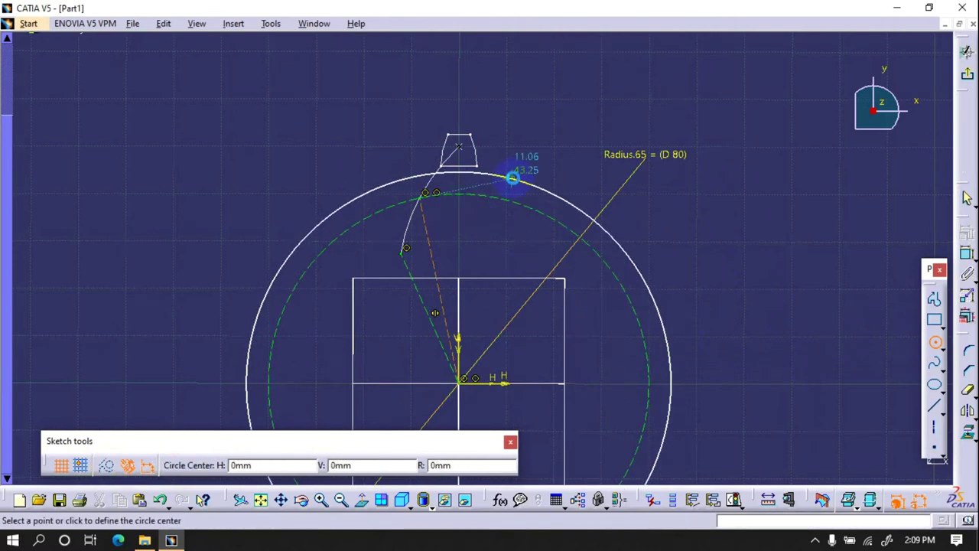
left_click(463, 385)
left_click(492, 208)
left_click(466, 386)
left_click(470, 221)
left_click(934, 341)
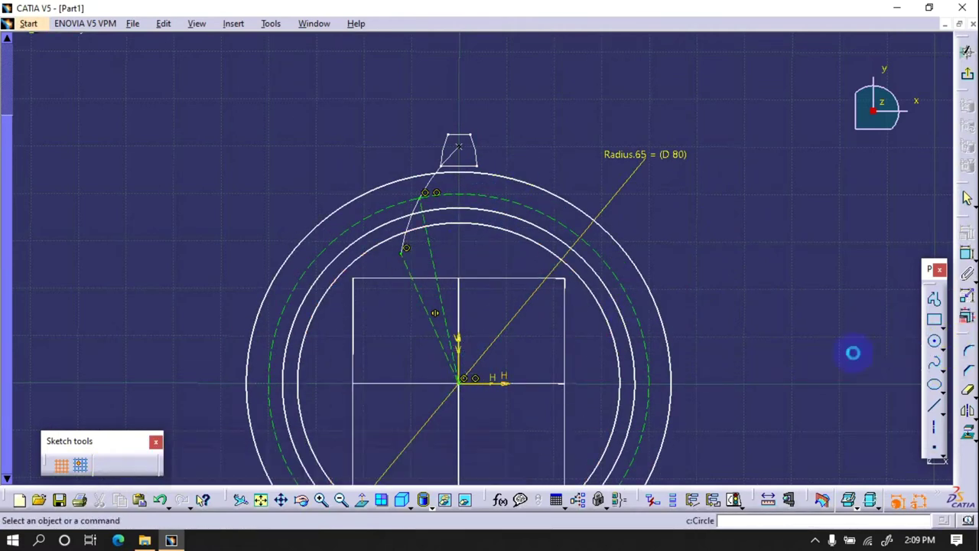
- Dimension the inner circle and set its diameter by formula to 75 mm
left_click(619, 302)
left_click(966, 253)
left_click(747, 243)
double_click(746, 243)
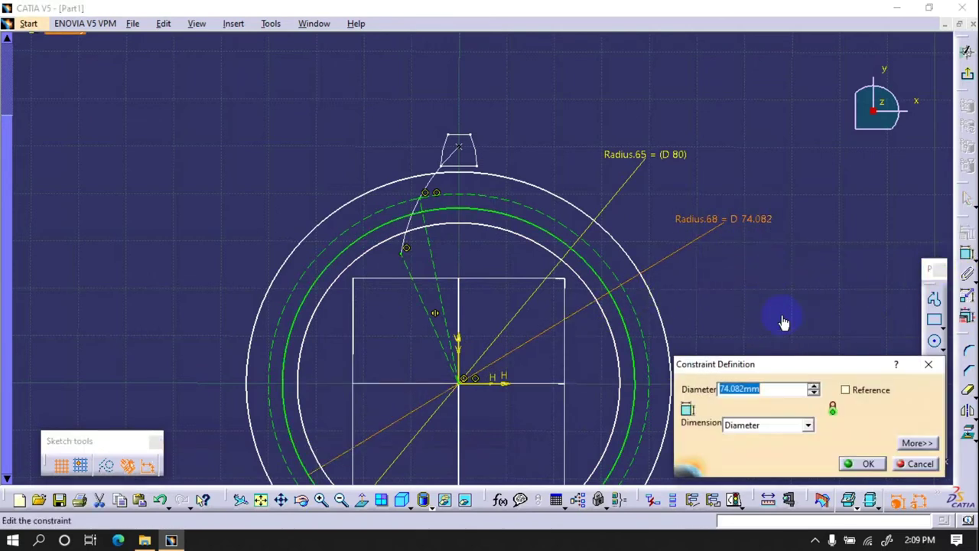
type("(100*0.95")
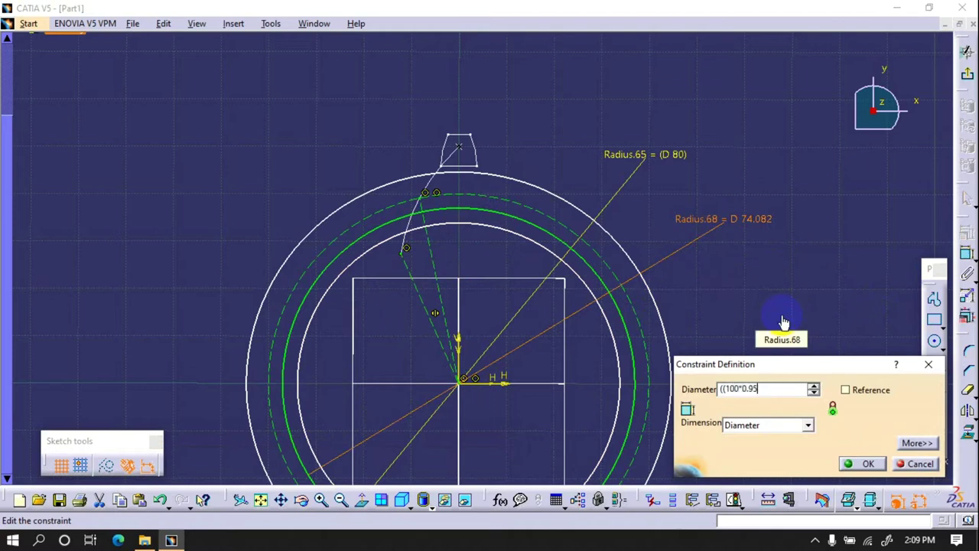
type(")-1")
type(")+80")
key("Return")
key("Return")
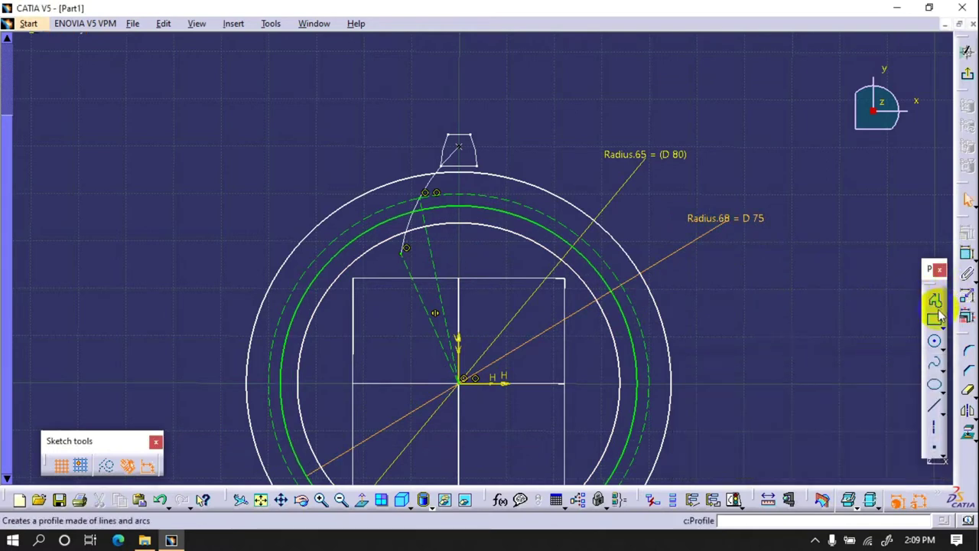
- Set the outer circle to D 85.263 and the remaining circle to D 72 via formulas
left_click(966, 254)
left_click(626, 243)
left_click(720, 179)
double_click(739, 169)
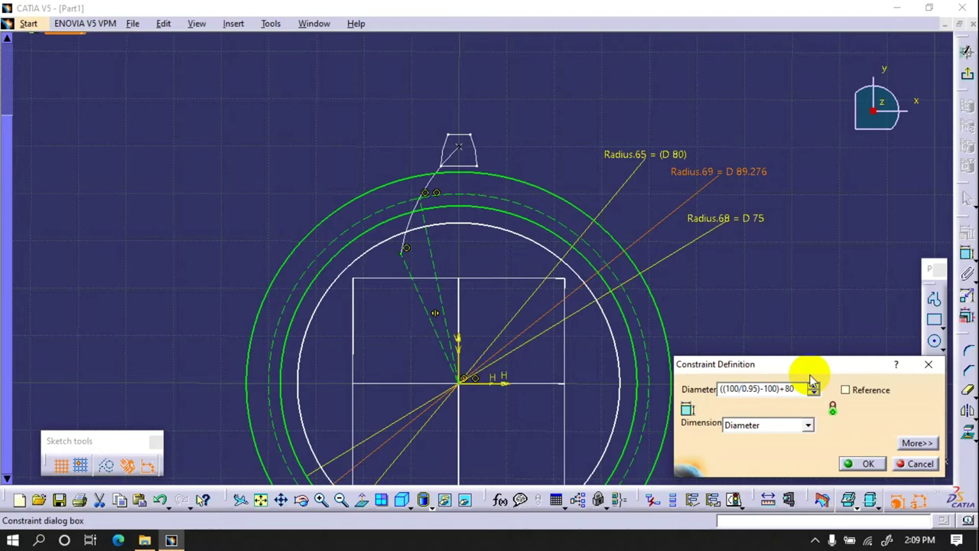
key("Return")
left_click(612, 329)
left_click(966, 254)
left_click(765, 252)
double_click(802, 255)
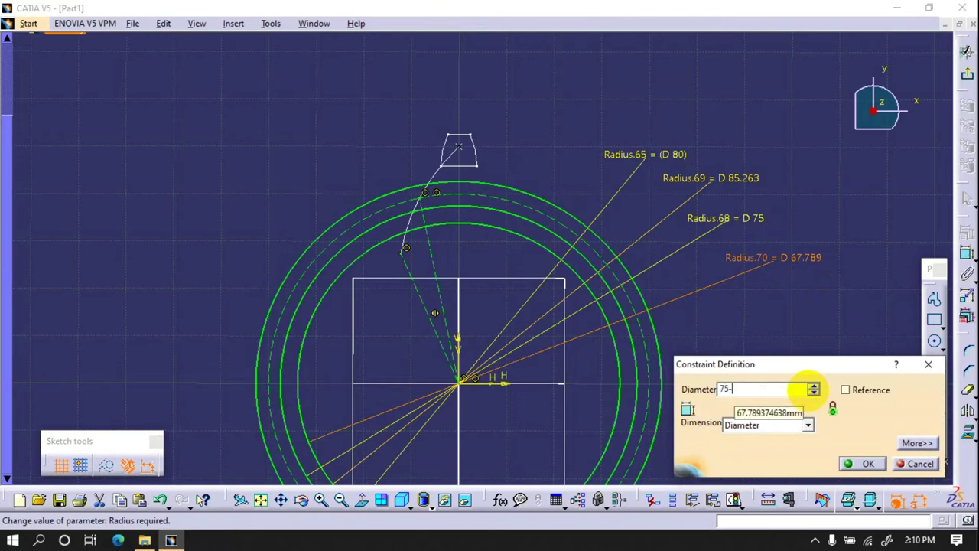
key("Return")
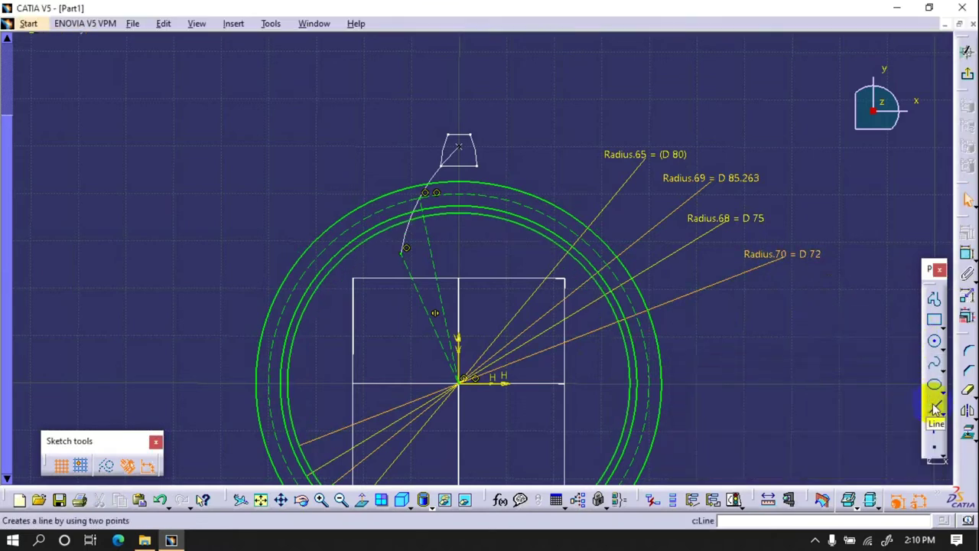
- Draw two lines meeting at the origin and dimension the angle between them
left_click(935, 409)
left_click(222, 98)
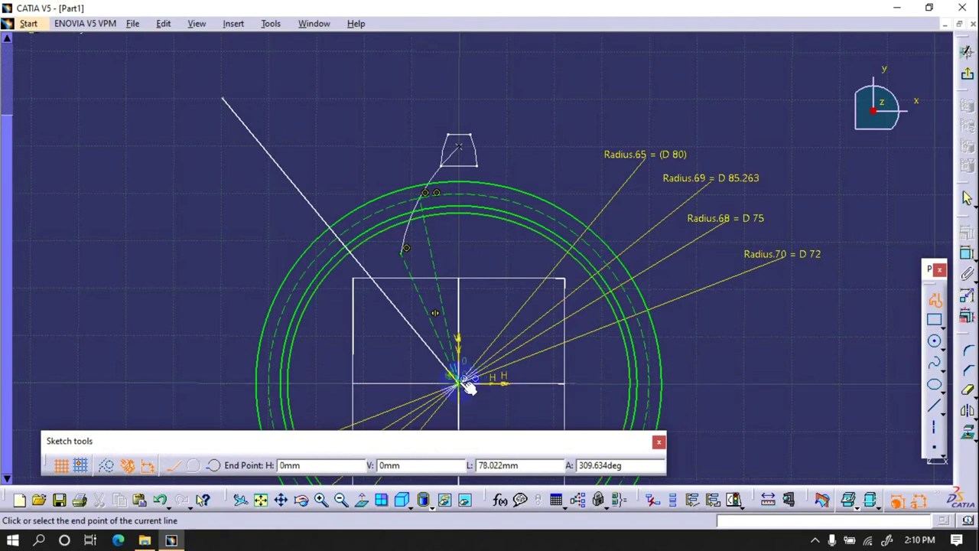
double_click(459, 380)
left_click(525, 63)
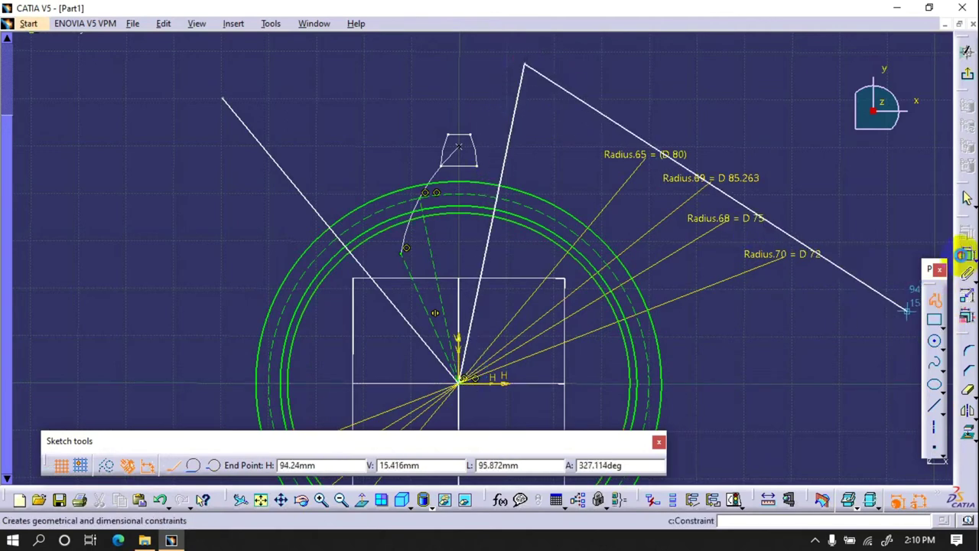
left_click(966, 254)
left_click(514, 114)
left_click(283, 170)
left_click(392, 97)
- Add an angle between the left line and the axis, setting the angles to 3.75° and 20°
left_click(966, 253)
left_click(389, 296)
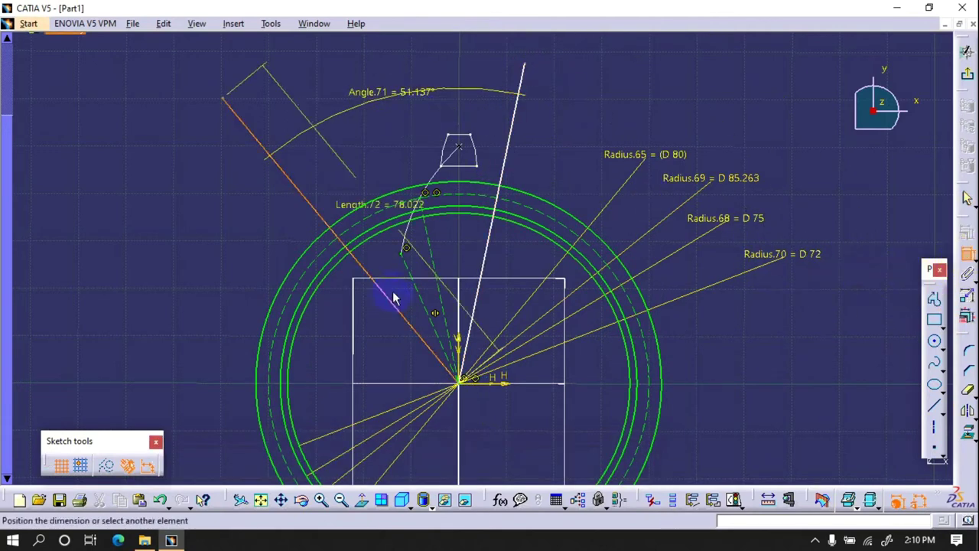
left_click(490, 229)
left_click(359, 161)
double_click(380, 167)
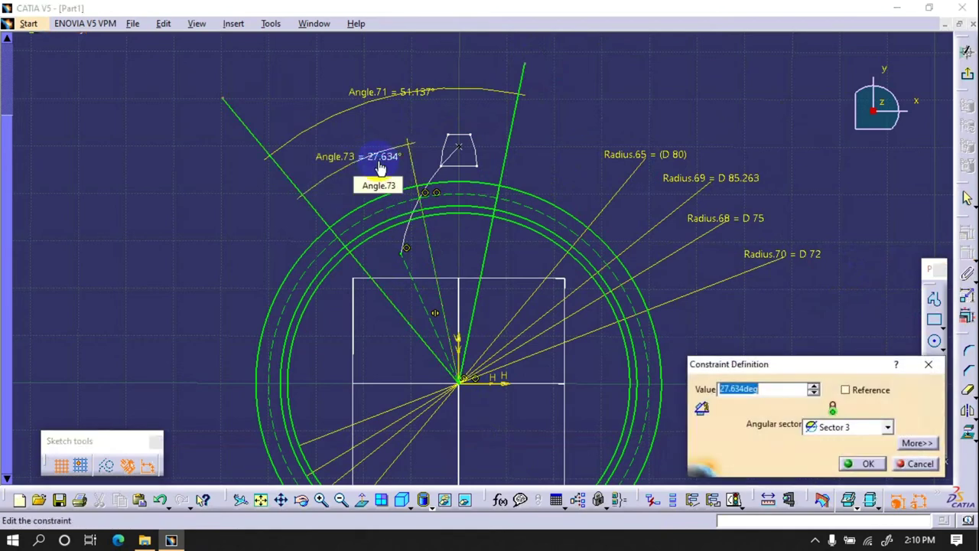
type("4")
key("Return")
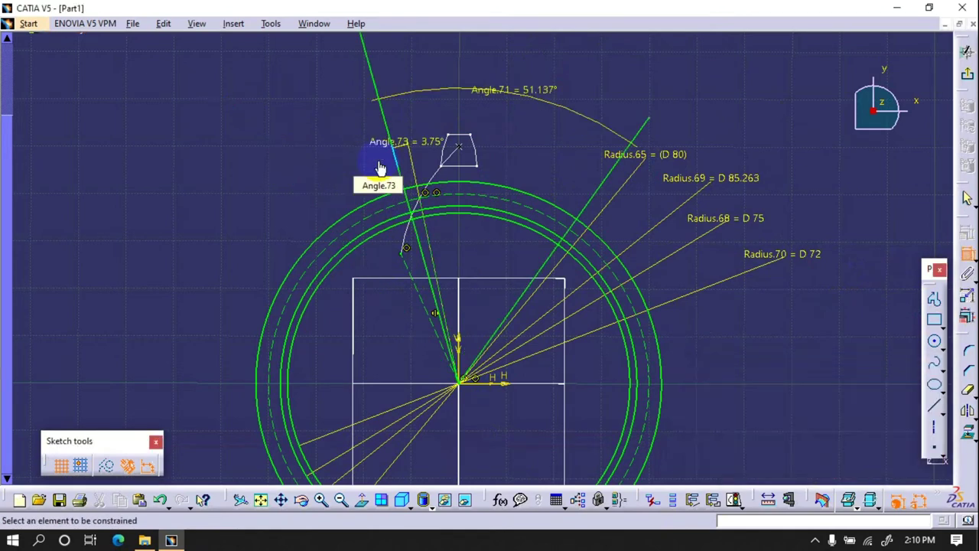
double_click(518, 90)
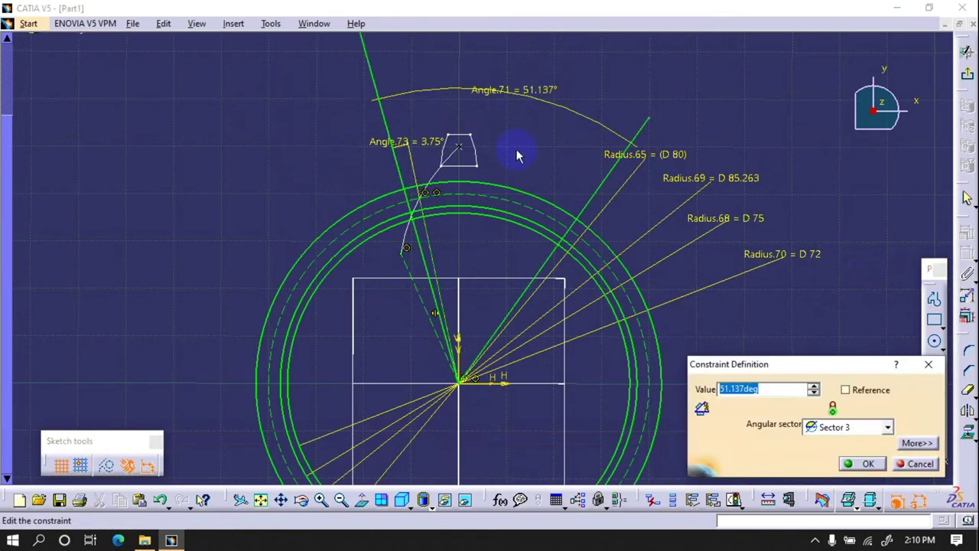
type("20")
key("Return")
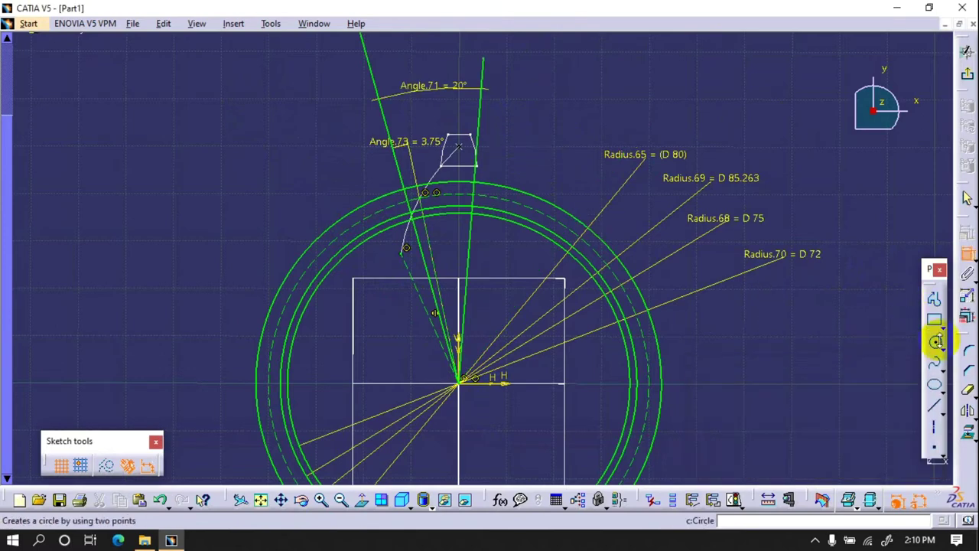
- Draw a small circle on the rings and mirror it across the line
left_click(935, 341)
left_click(473, 205)
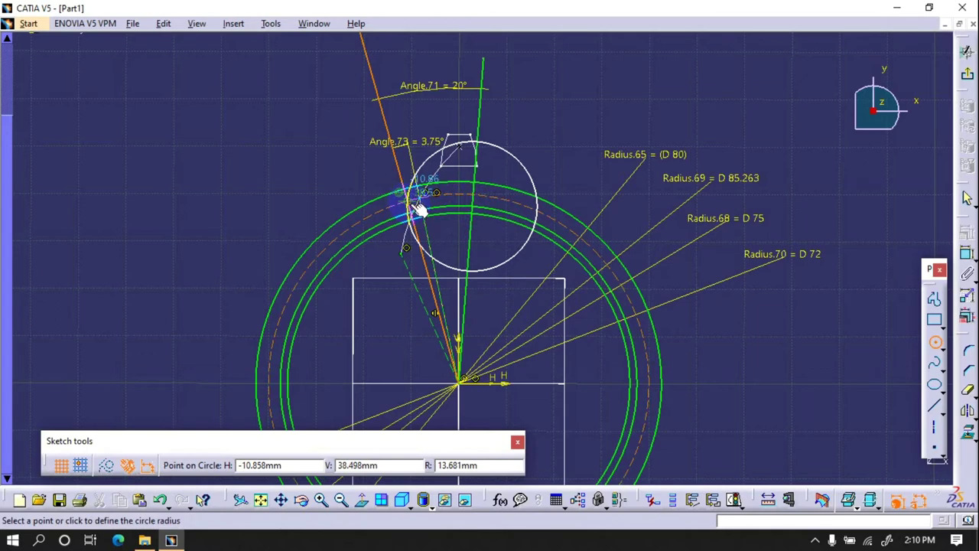
left_click(413, 205)
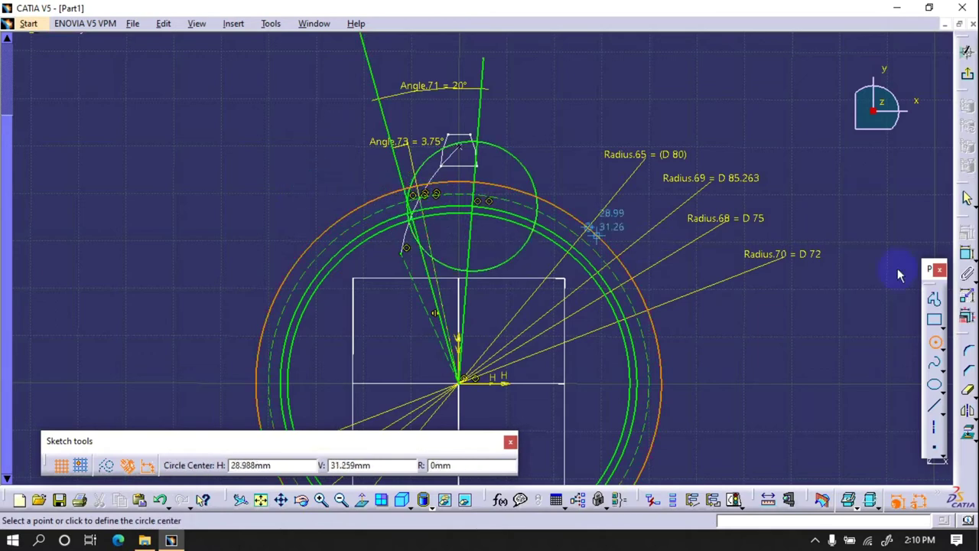
left_click(967, 410)
left_click(524, 175)
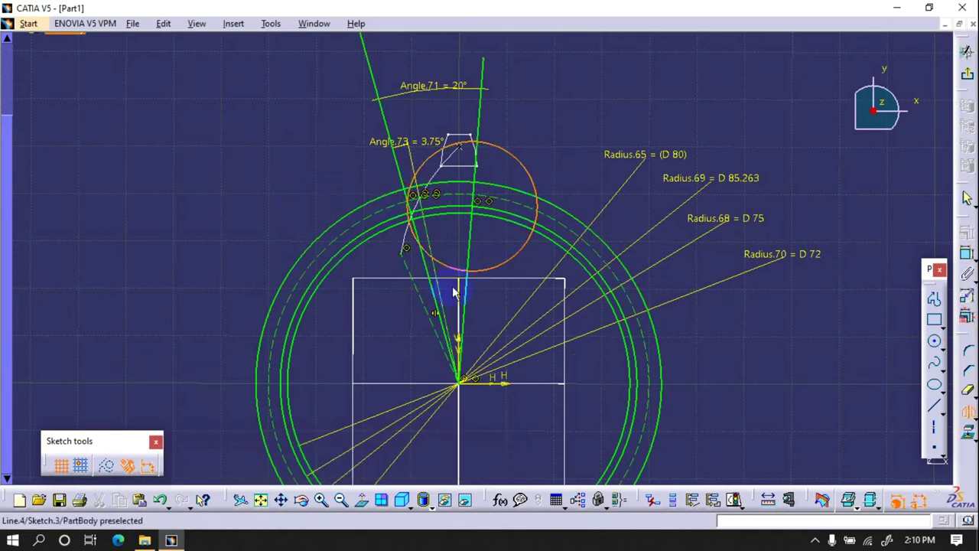
left_click(446, 310)
left_click(968, 391)
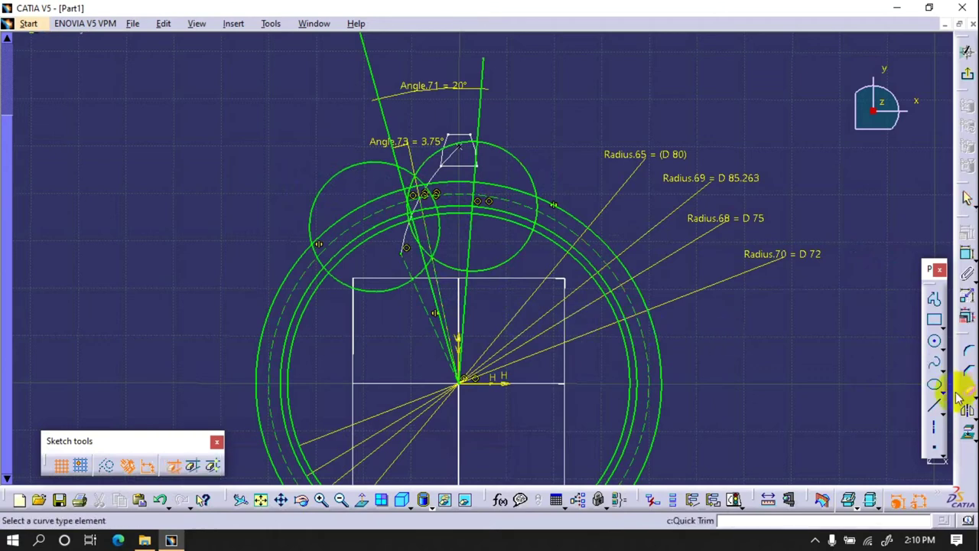
- Quick-trim the inclined line's upper part and the excess ring and circle arcs
left_click(390, 126)
left_click(514, 157)
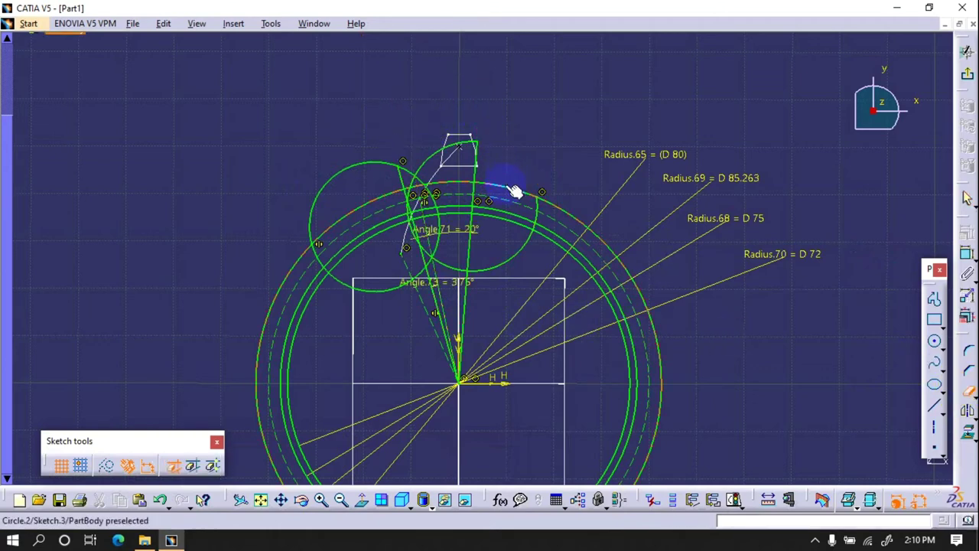
left_click(514, 192)
left_click(508, 220)
left_click(520, 234)
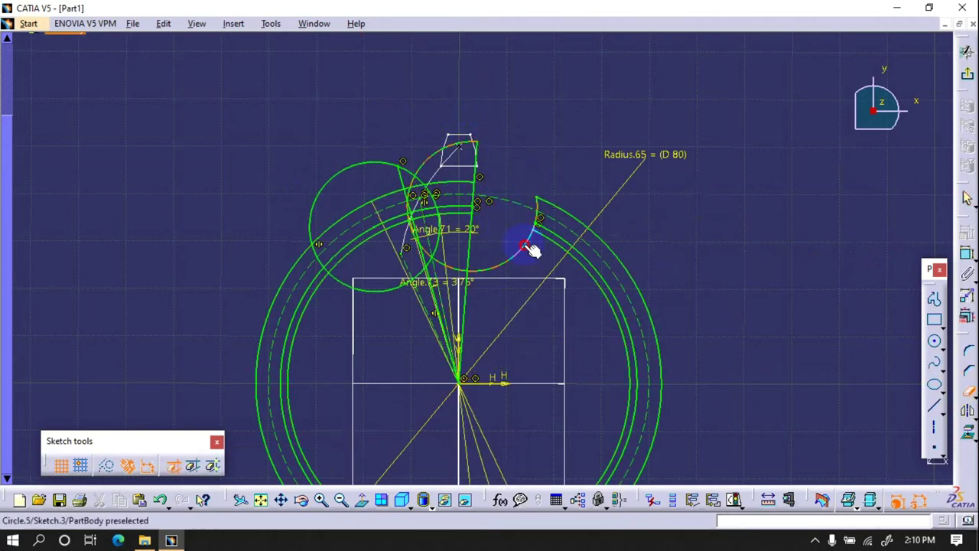
left_click(566, 228)
left_click(581, 222)
left_click(539, 222)
left_click(414, 248)
left_click(367, 237)
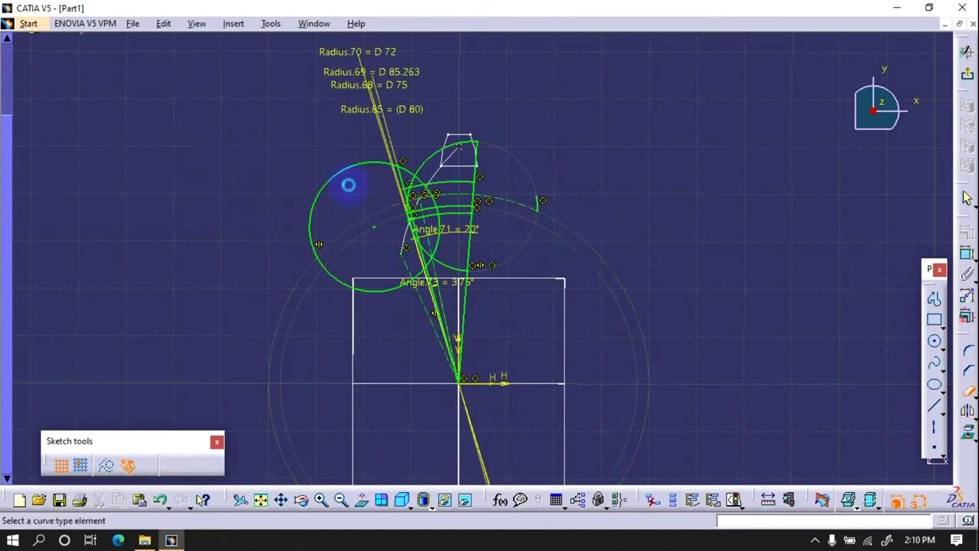
left_click(345, 164)
left_click(411, 184)
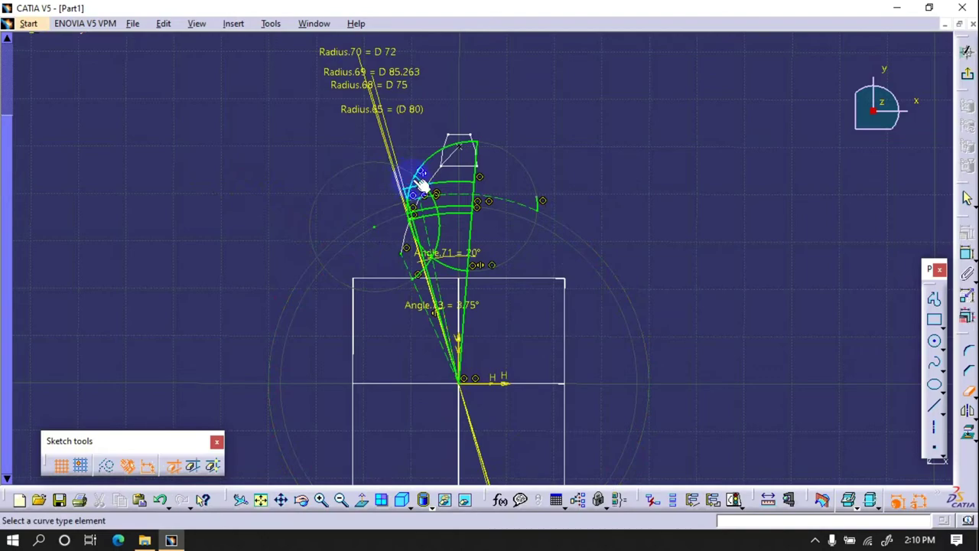
left_click(423, 187)
- Trim the remaining leftover arcs and line ends of the tooth outline, then exit the sketch
middle_click_drag(428, 189, 523, 142)
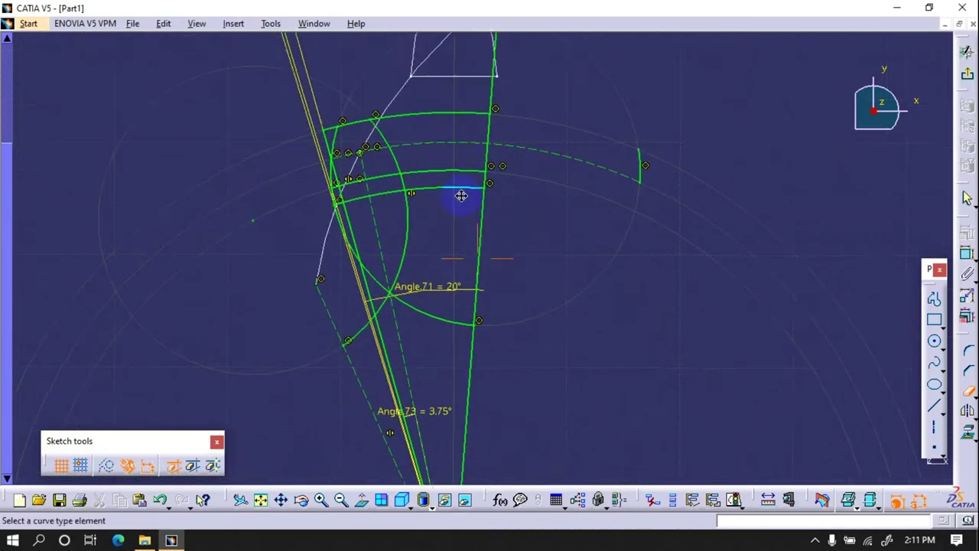
left_click(490, 190)
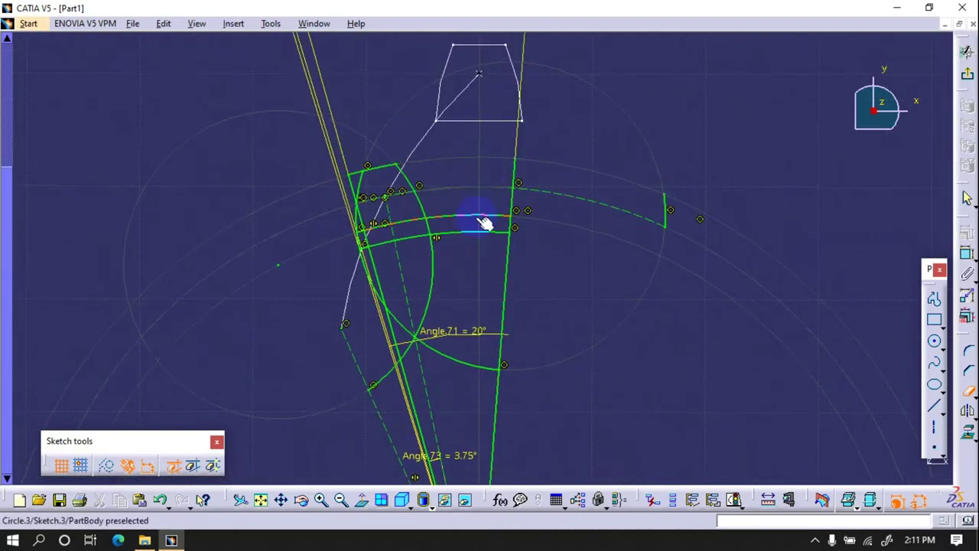
left_click(545, 194)
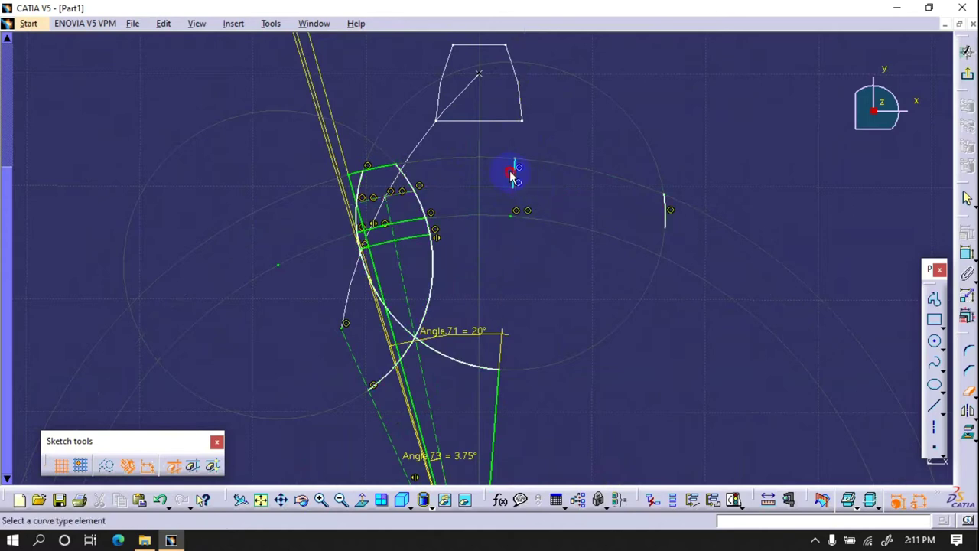
left_click(450, 359)
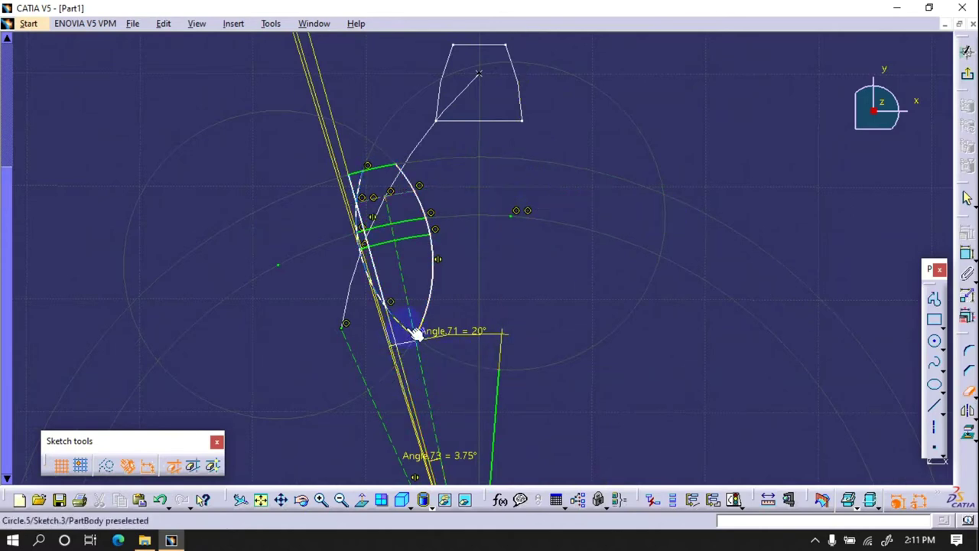
left_click(431, 295)
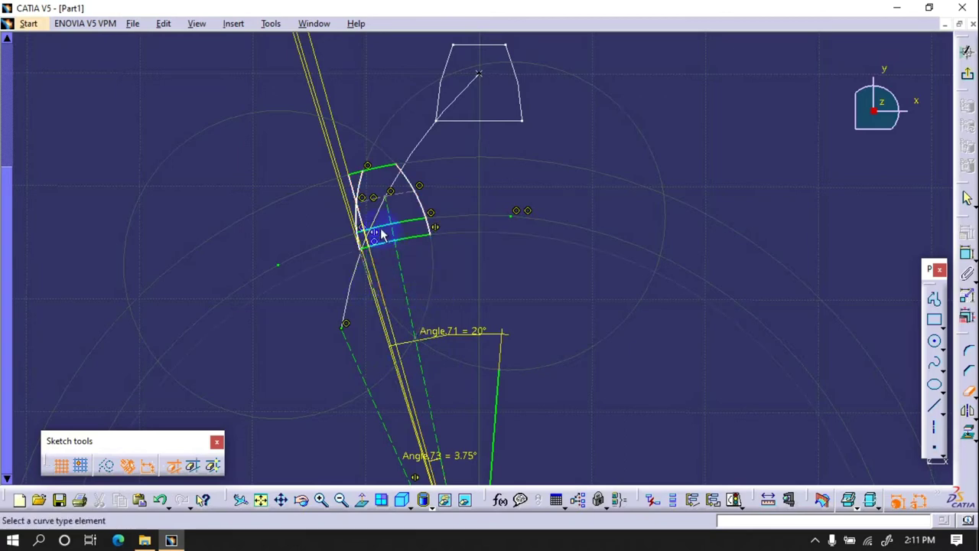
left_click(355, 182)
left_click(376, 240)
left_click(366, 228)
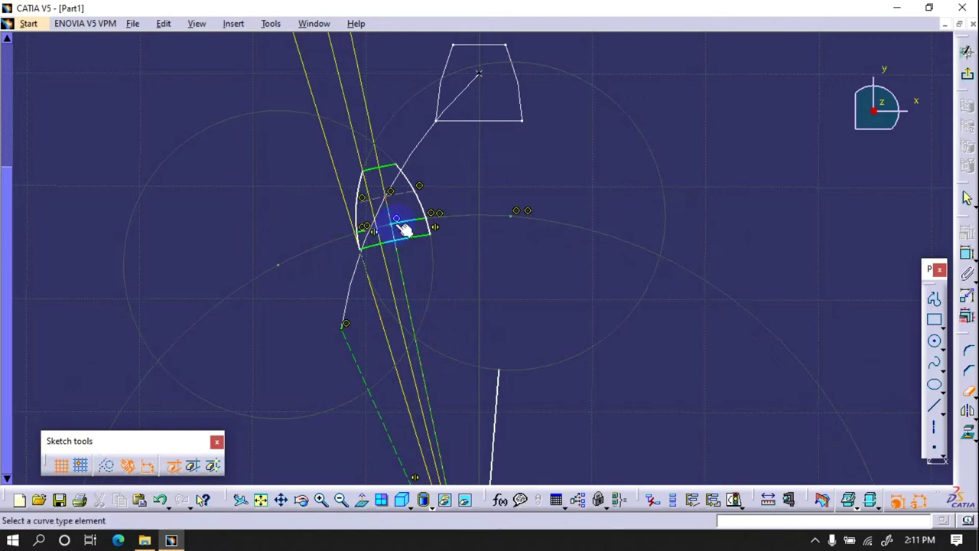
scroll(207, 197, "up", 2)
scroll(343, 186, "up", 2)
scroll(337, 206, "up", 1)
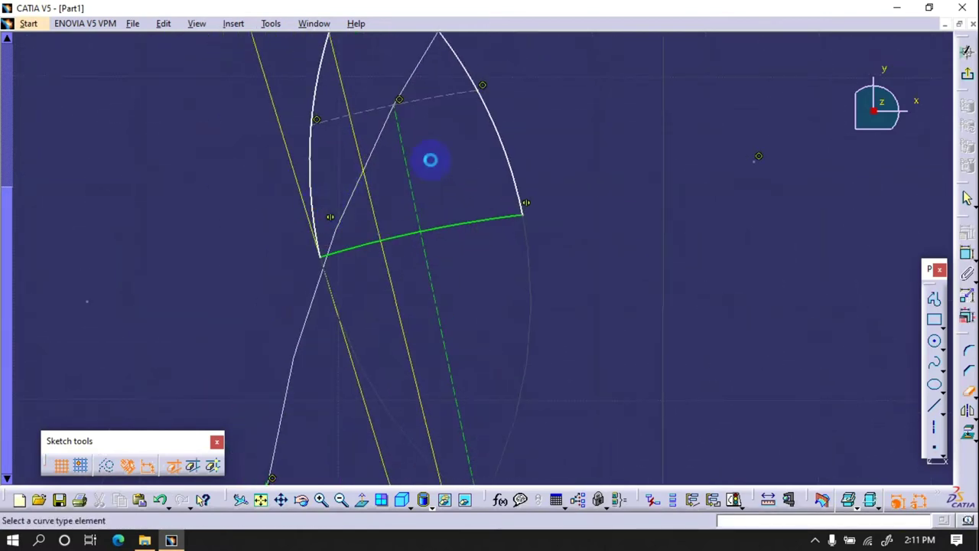
scroll(337, 207, "down", 3)
left_click(968, 74)
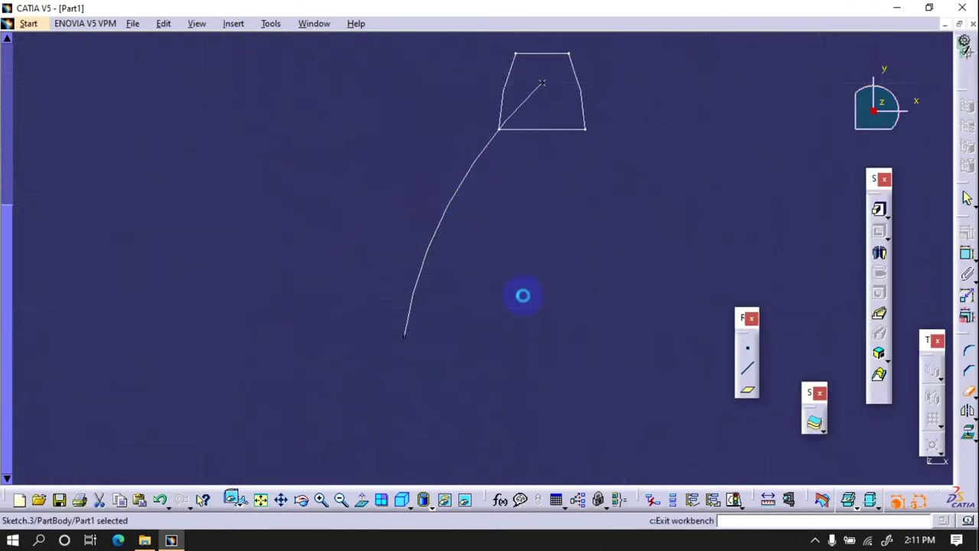
- Reopen Sketch.3, delete the stray line, and exit it
double_click(324, 254)
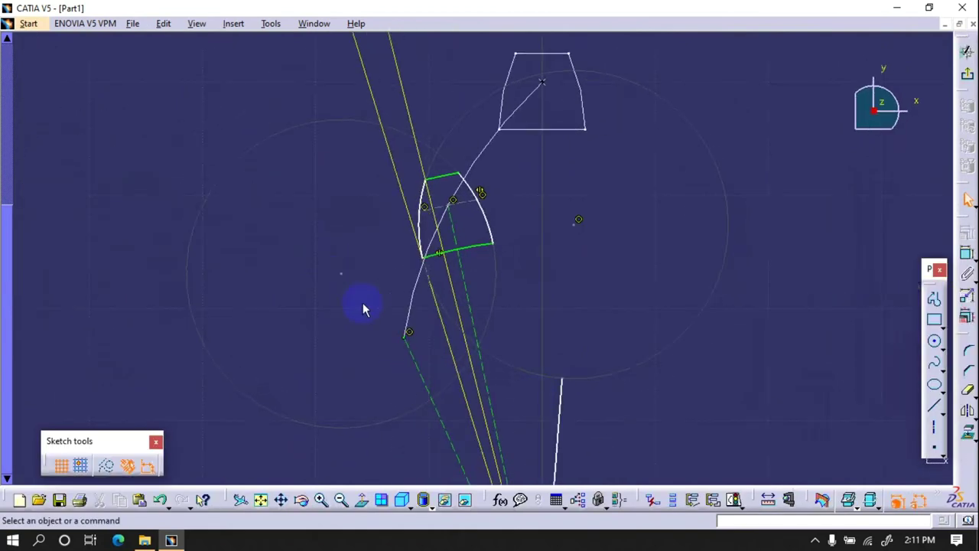
right_click(559, 425)
left_click(589, 376)
mouse_move(595, 390)
middle_mouse_down()
mouse_move(564, 252)
mouse_move(512, 299)
middle_mouse_up()
left_click(966, 73)
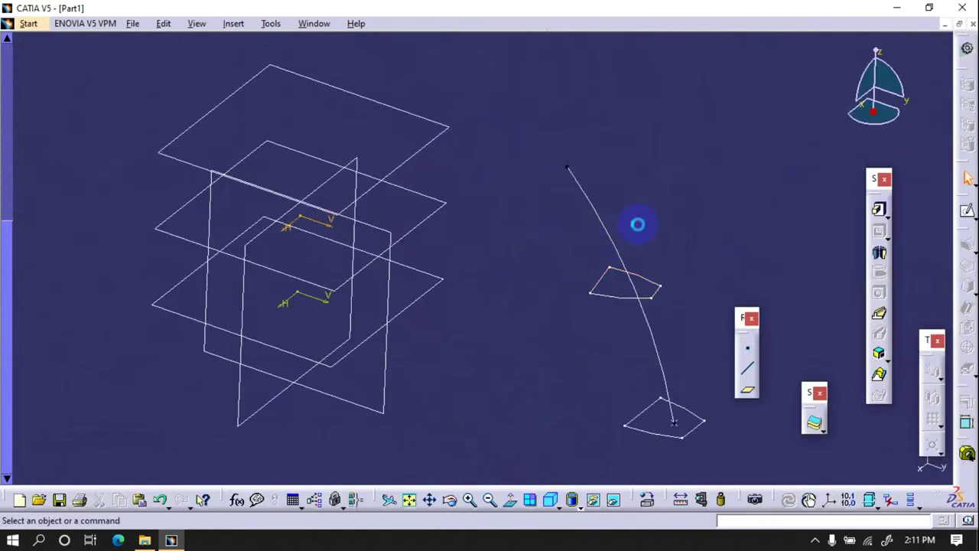
- Start a sketch on the top plane and draw a line from the origin toward the helix end
left_click(967, 212)
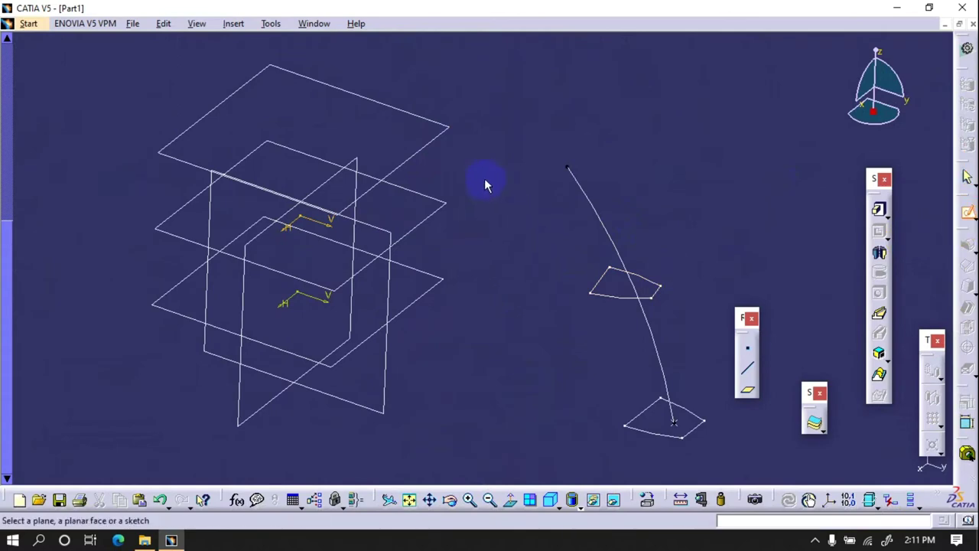
left_click(427, 148)
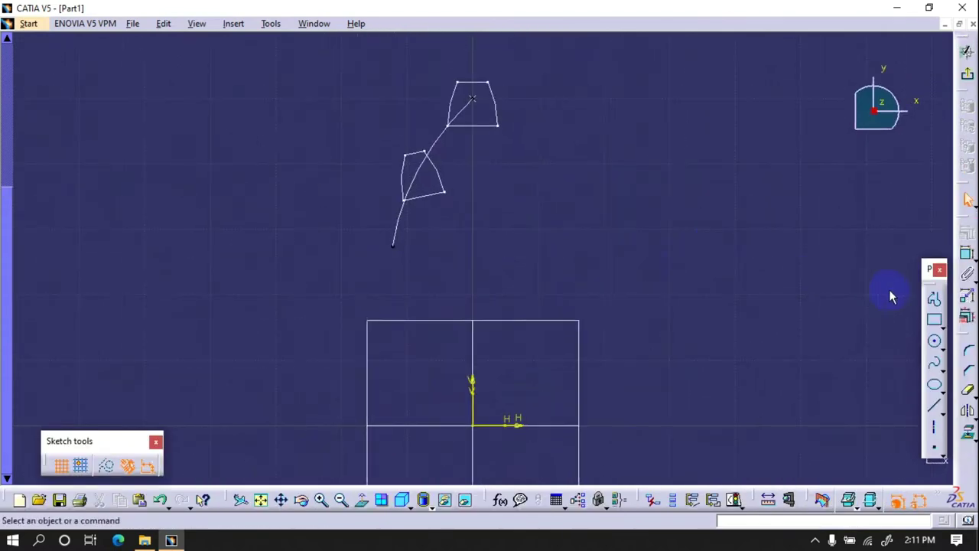
left_click(935, 301)
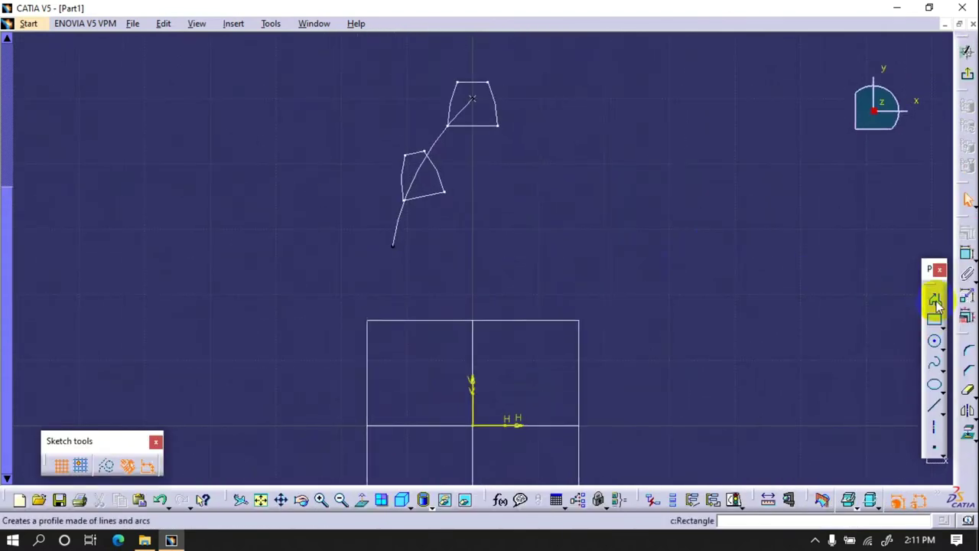
left_click(934, 405)
left_click(472, 425)
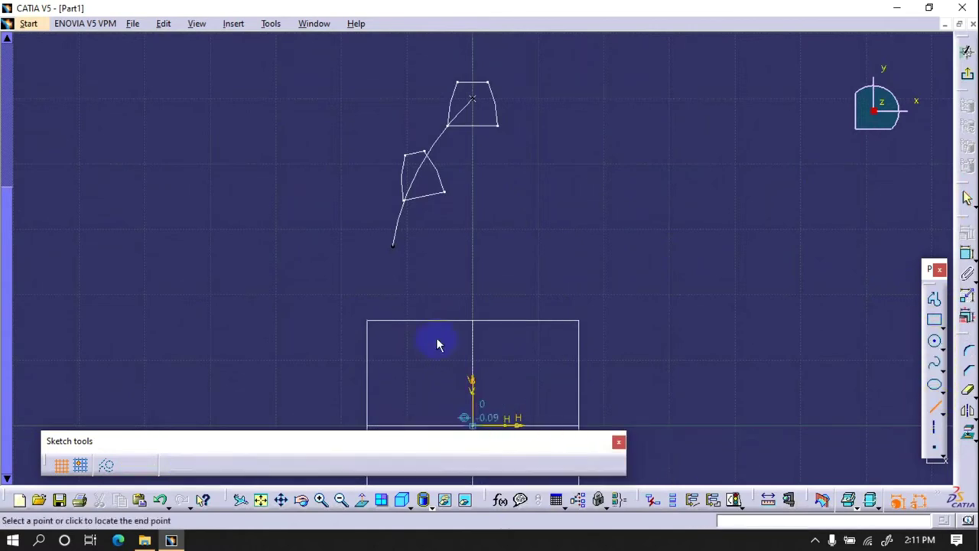
left_click(386, 257)
- Make the line end coincident with the helix end point and convert it to construction
left_click(967, 253)
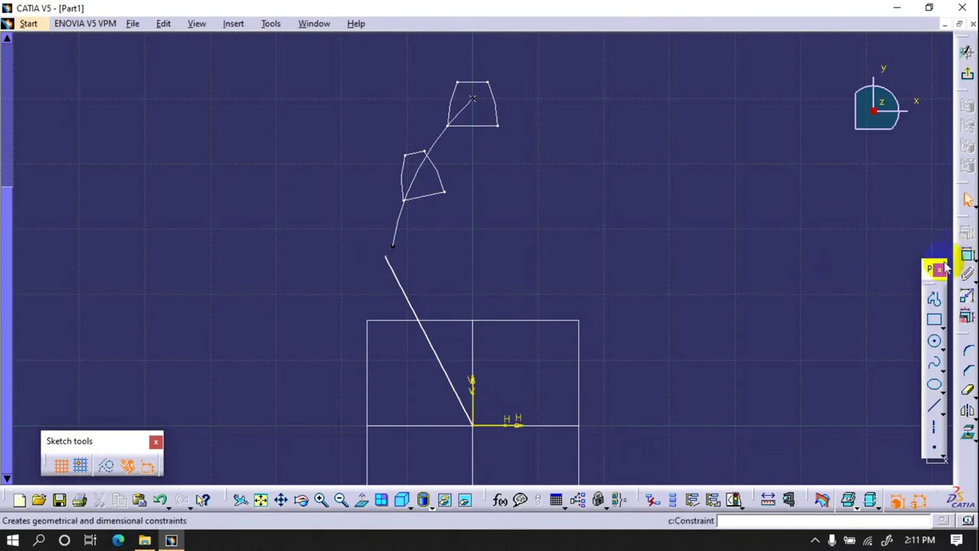
left_click(400, 253)
right_click(322, 191)
left_click(359, 294)
middle_click_drag(422, 273, 478, 227)
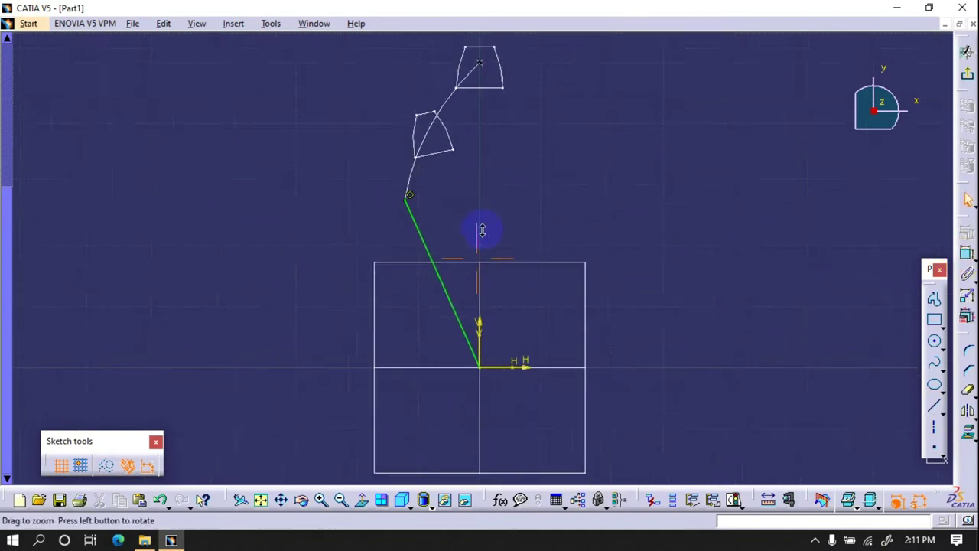
left_click(107, 464)
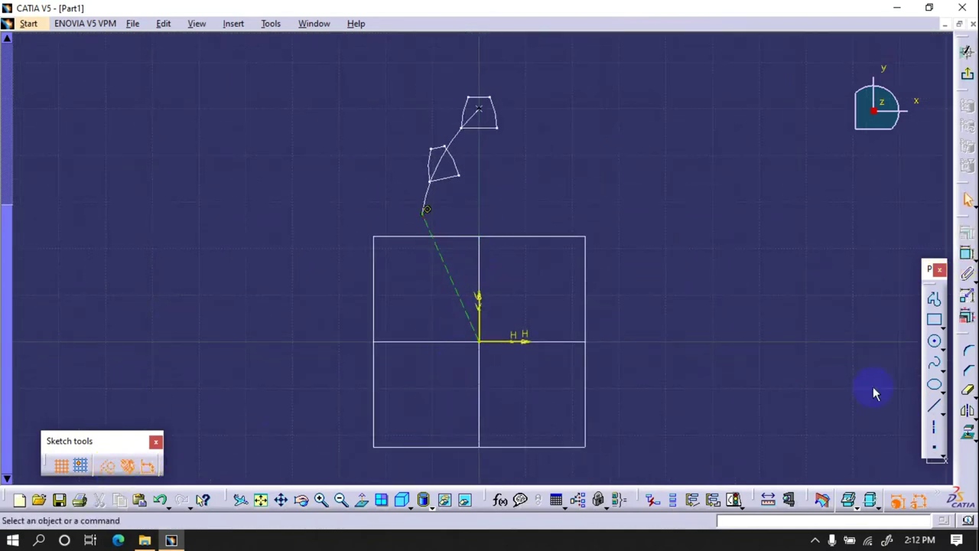
left_click(933, 343)
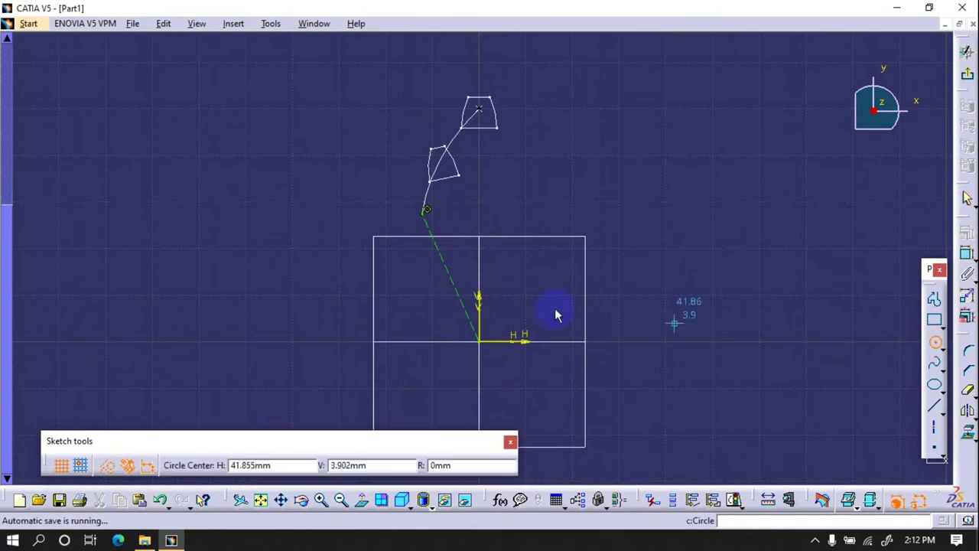
- Draw four concentric circles at the sketch origin, the first as construction geometry
left_click(479, 342)
left_click(421, 210)
left_click(107, 464)
left_click(482, 344)
left_click(448, 220)
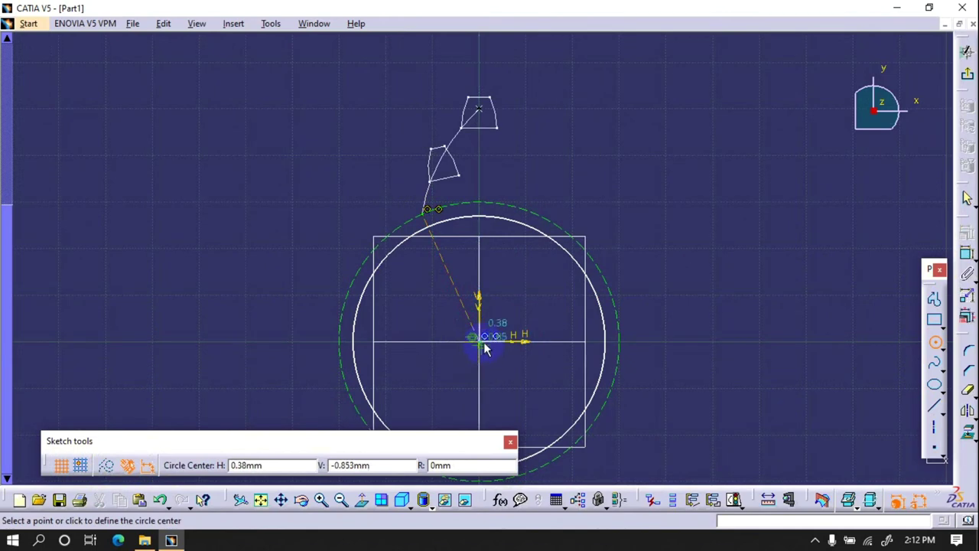
left_click(480, 344)
left_click(415, 200)
left_click(480, 341)
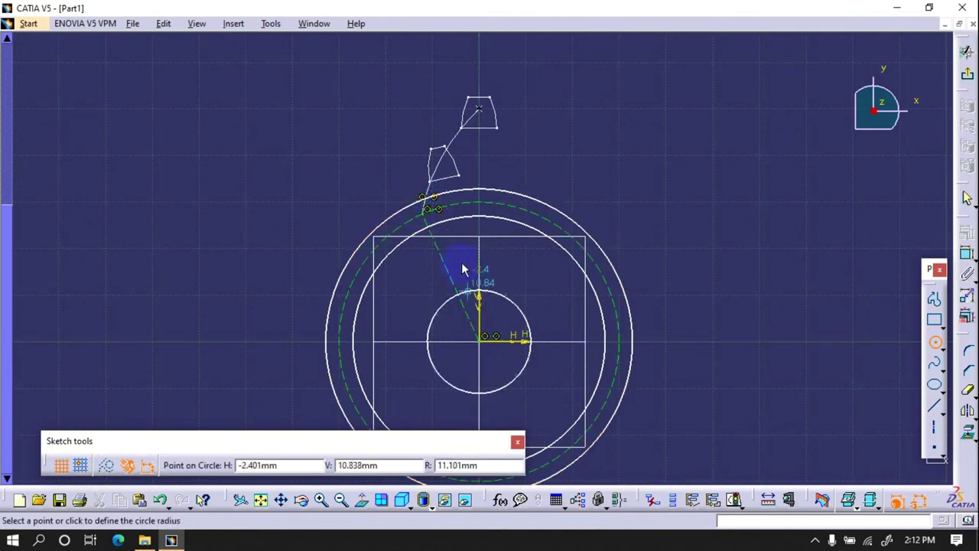
left_click(454, 233)
left_click(934, 342)
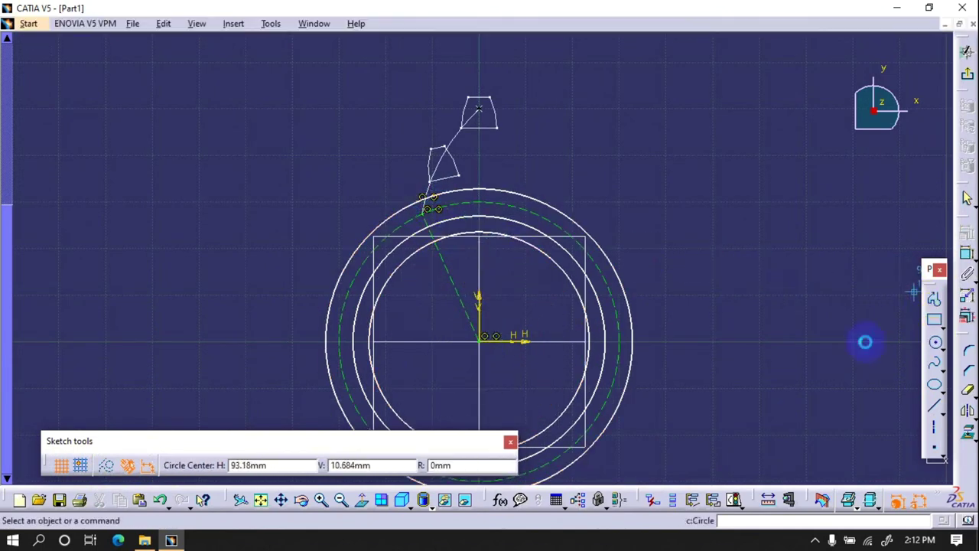
- Make the middle circle construction and dimension the outer construction circle as a D 60 reference
left_click(563, 243)
left_click(78, 464)
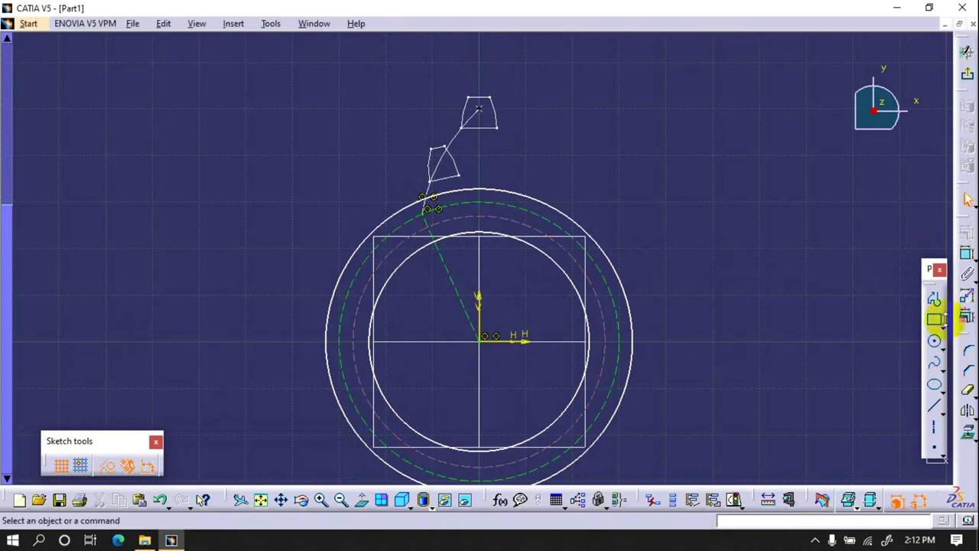
left_click(962, 256)
left_click(587, 255)
right_click(680, 183)
left_click(717, 202)
left_click(698, 162)
- Dimension the inner dashed circle and set its diameter by formula to D 55
left_click(604, 308)
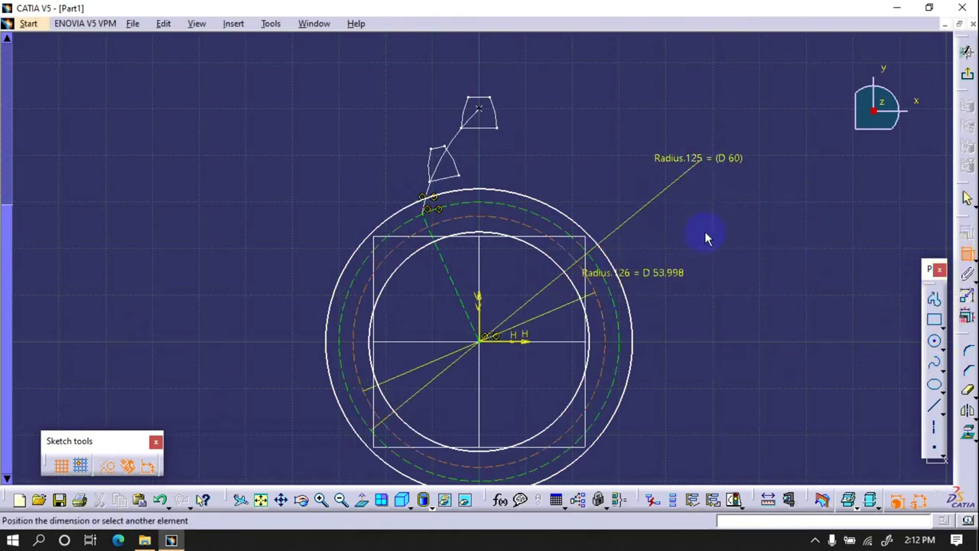
left_click(746, 232)
double_click(746, 232)
type("((100*0.95)-100)+60")
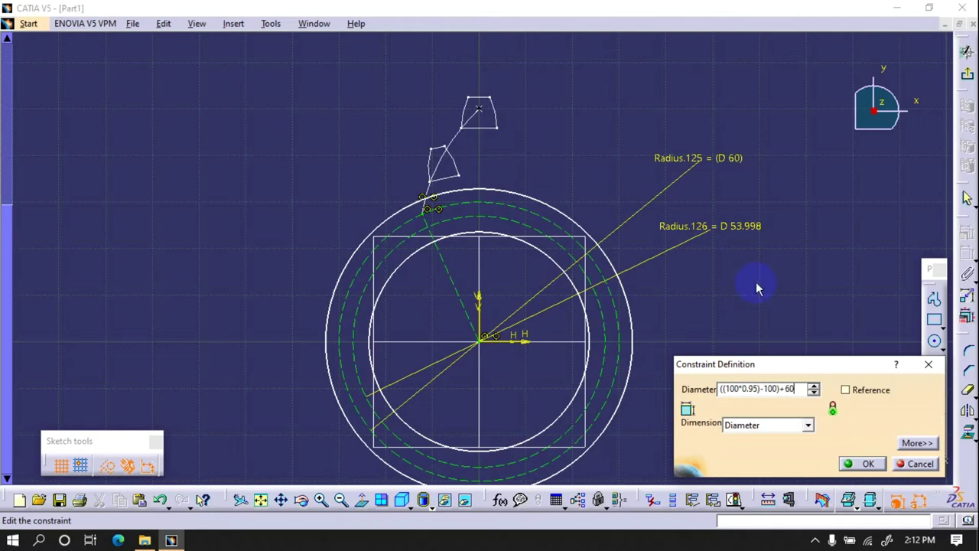
left_click_drag(804, 389, 686, 398)
key("ctrl+c")
left_click(862, 463)
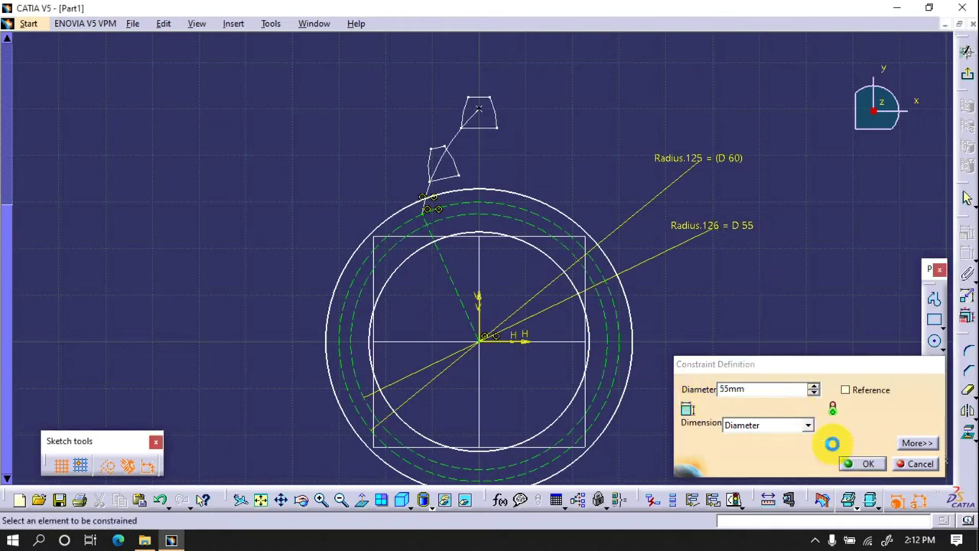
- Dimension the outer solid circle with the pasted formula (D 65.263) and the inner one as D 52
left_click(618, 258)
double_click(781, 316)
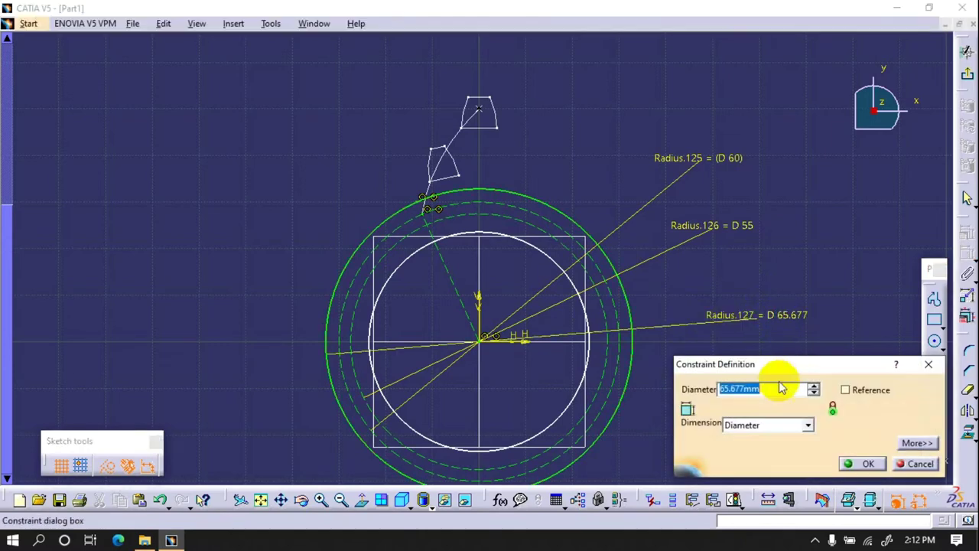
key("ctrl+v")
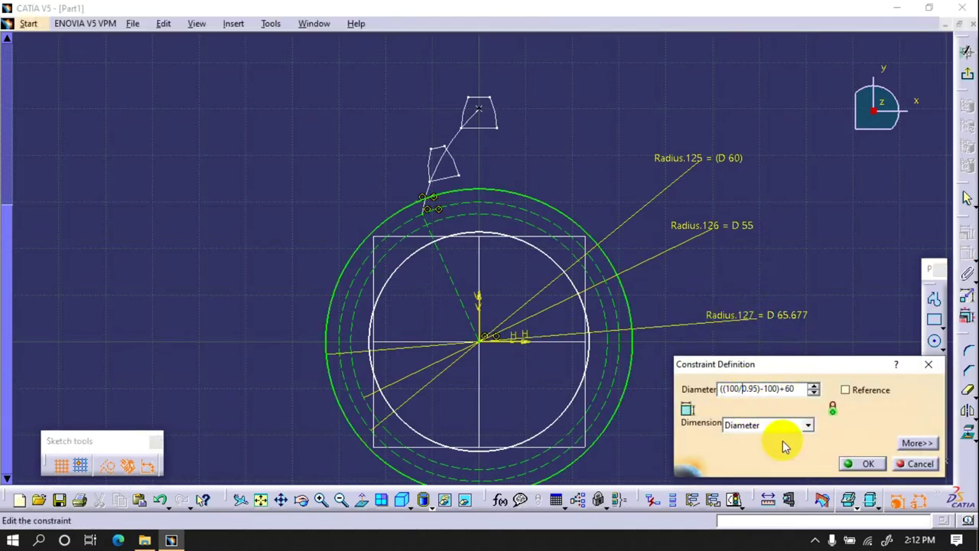
left_click(856, 463)
left_click(593, 358)
left_click(787, 379)
double_click(786, 368)
type("55-3")
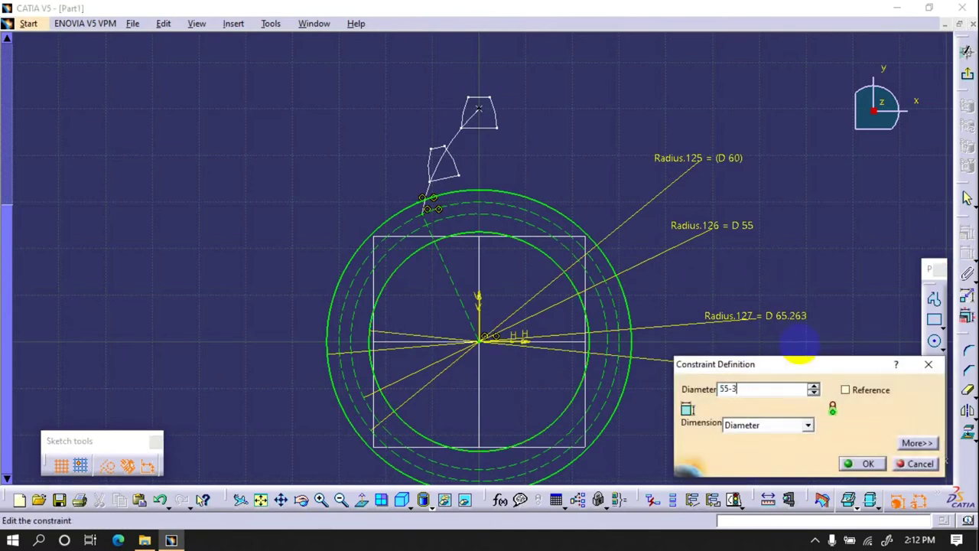
key("Return")
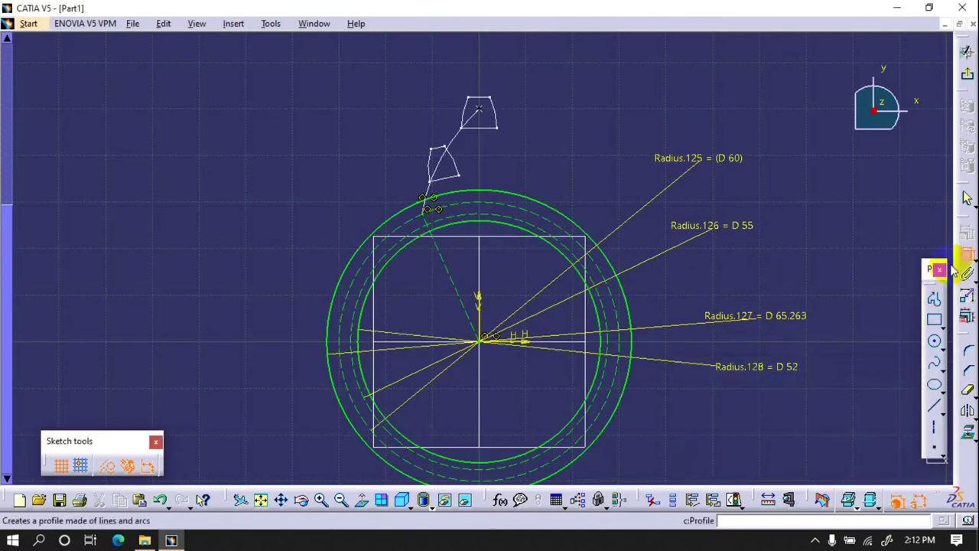
- Draw a two-line profile meeting at the sketch origin for the tooth flanks
left_click(939, 345)
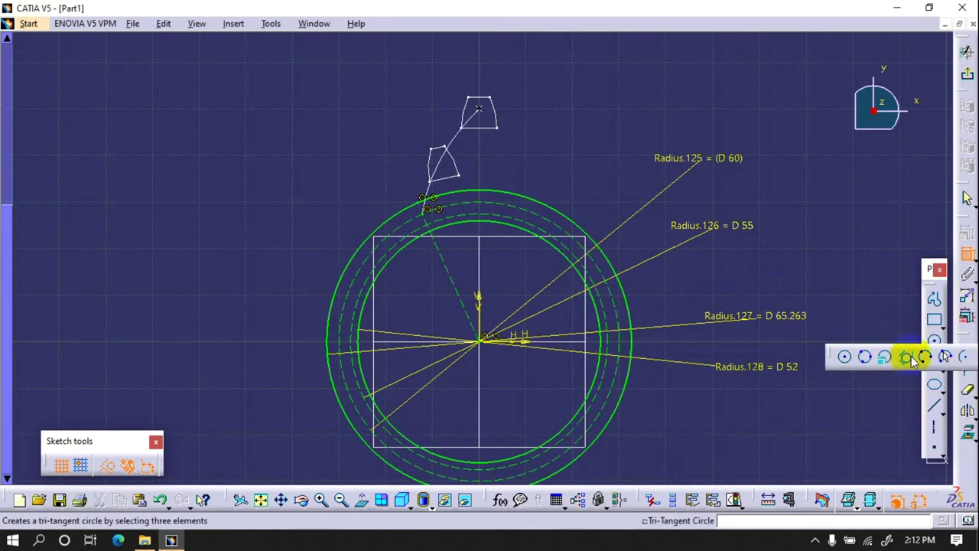
left_click(934, 298)
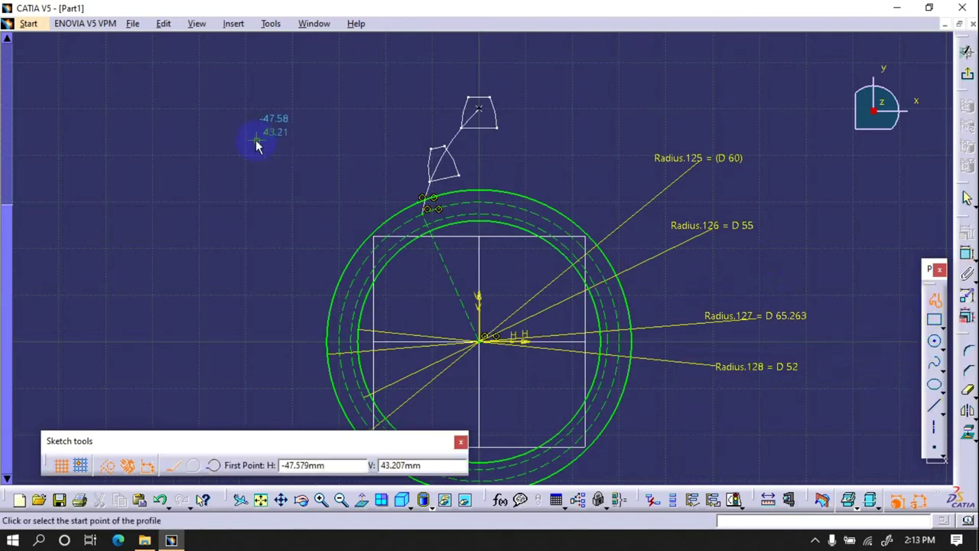
left_click(257, 140)
left_click(480, 339)
left_click(511, 92)
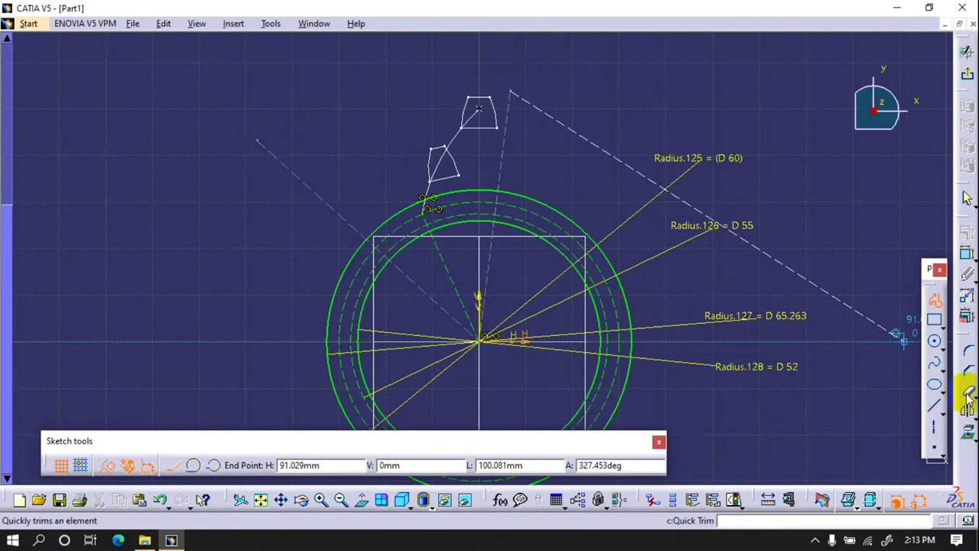
left_click(966, 253)
- Add angle constraints between the profile lines and set them to 3.75° and 20°
left_click(359, 107)
left_click(360, 278)
left_click(434, 265)
left_click(376, 187)
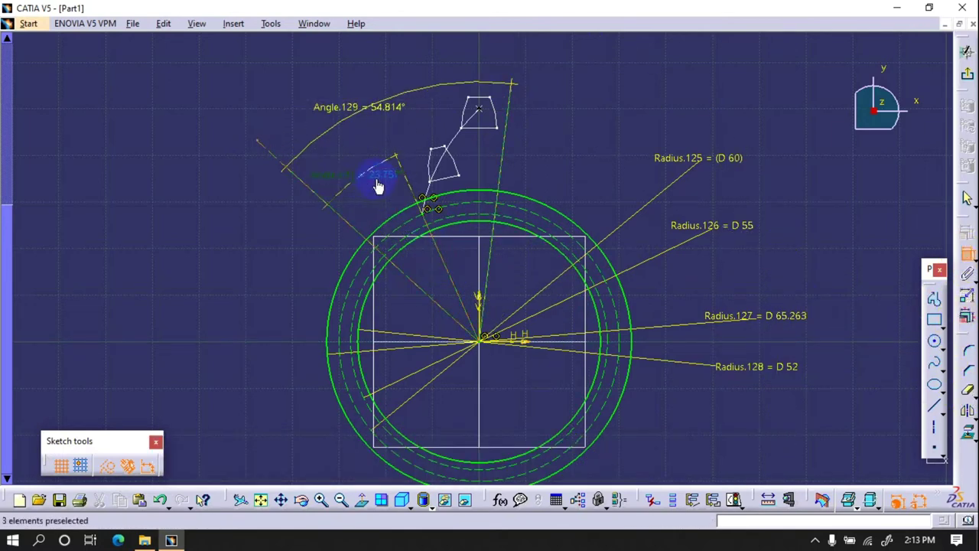
double_click(376, 188)
type("90")
key("Return")
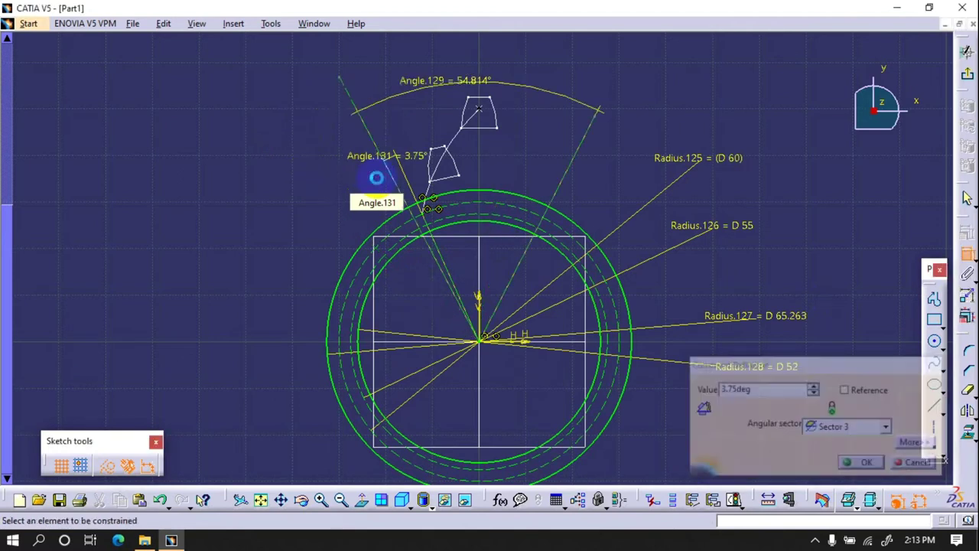
double_click(459, 90)
type("20")
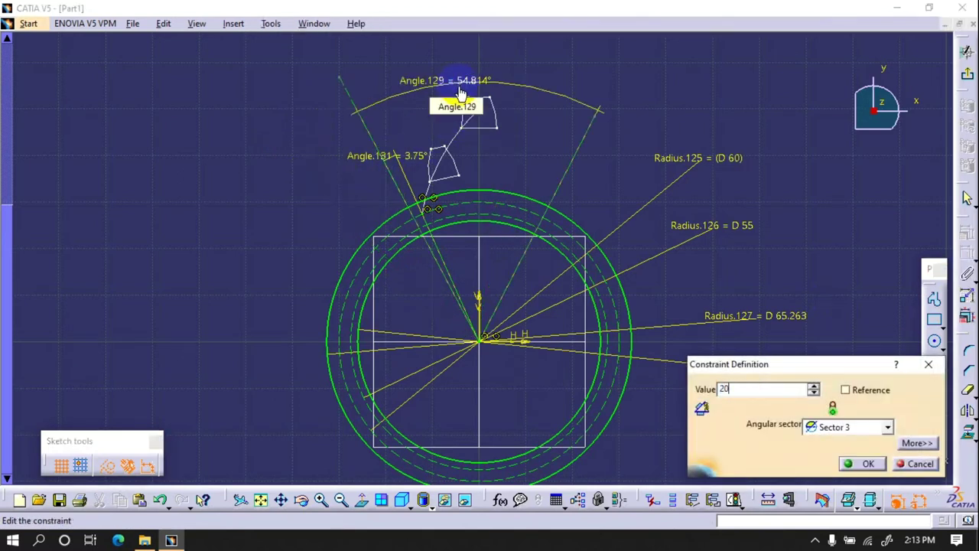
key("Return")
- Draw a circle near the top of the gear circles and mirror it across the tooth centre line
left_click(934, 337)
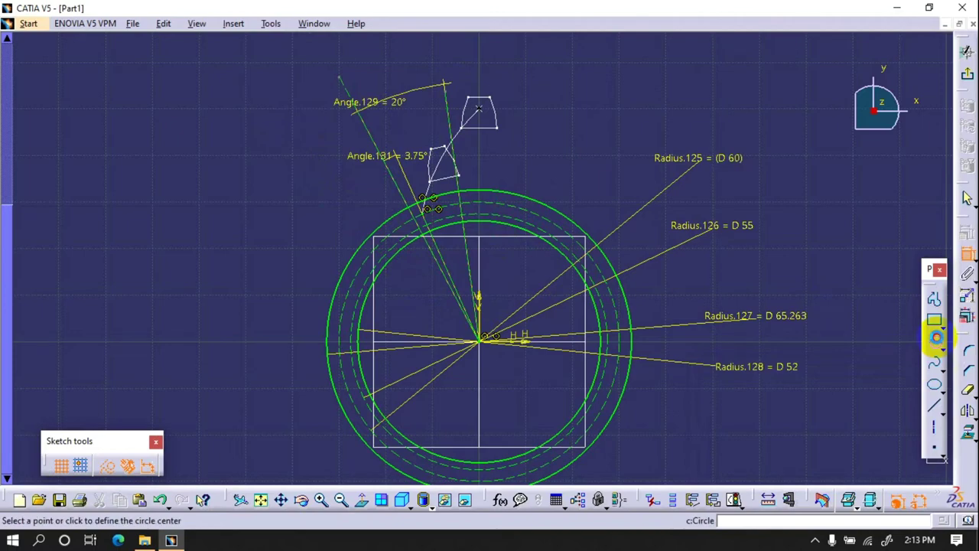
middle_click_drag(452, 327, 518, 214)
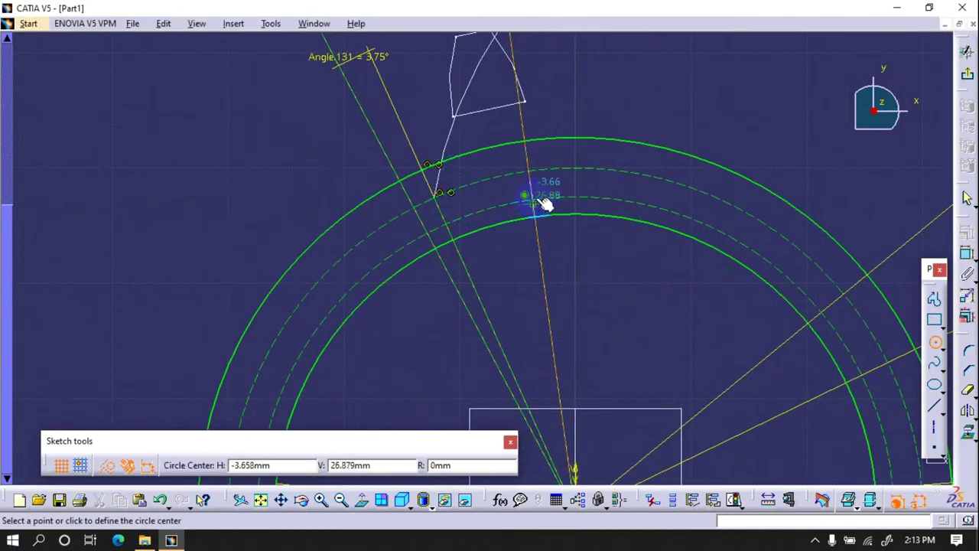
left_click(537, 203)
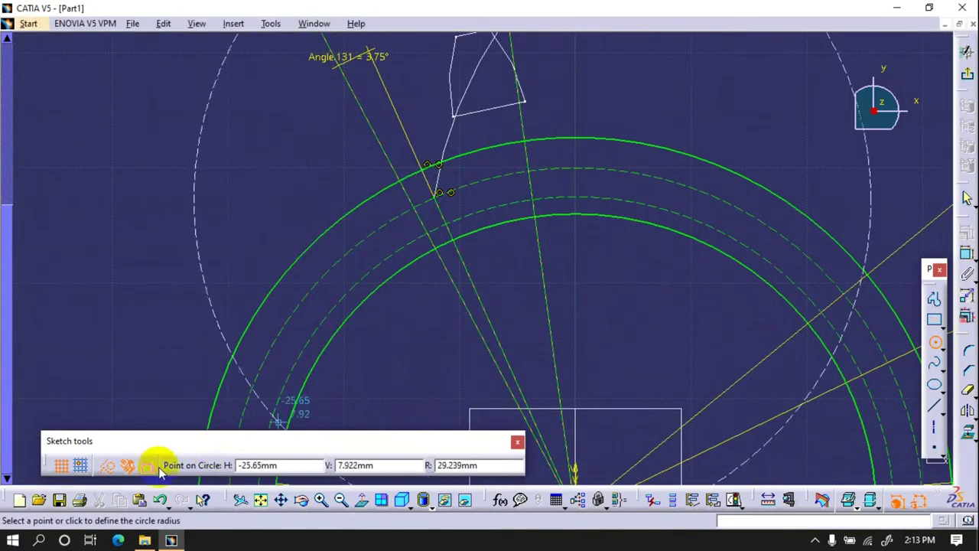
left_click(417, 201)
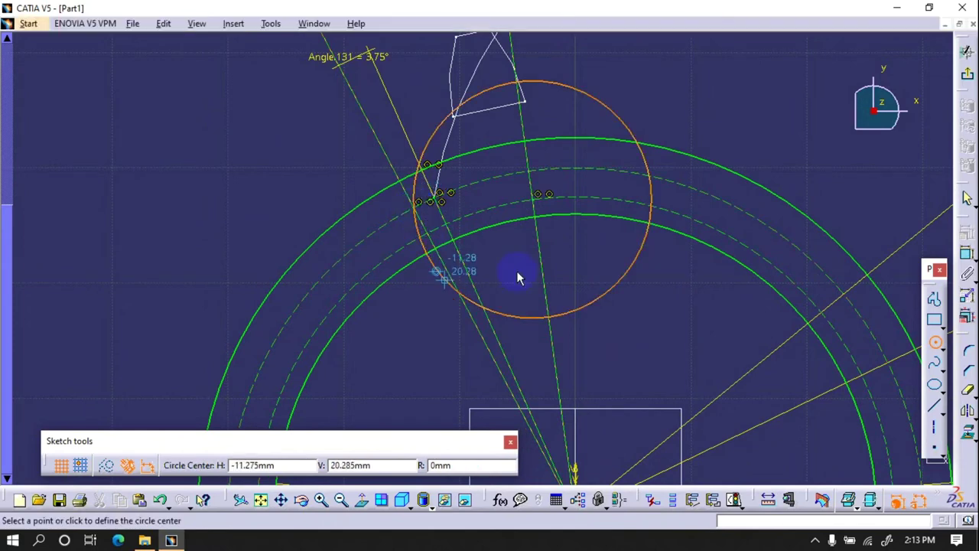
left_click(967, 378)
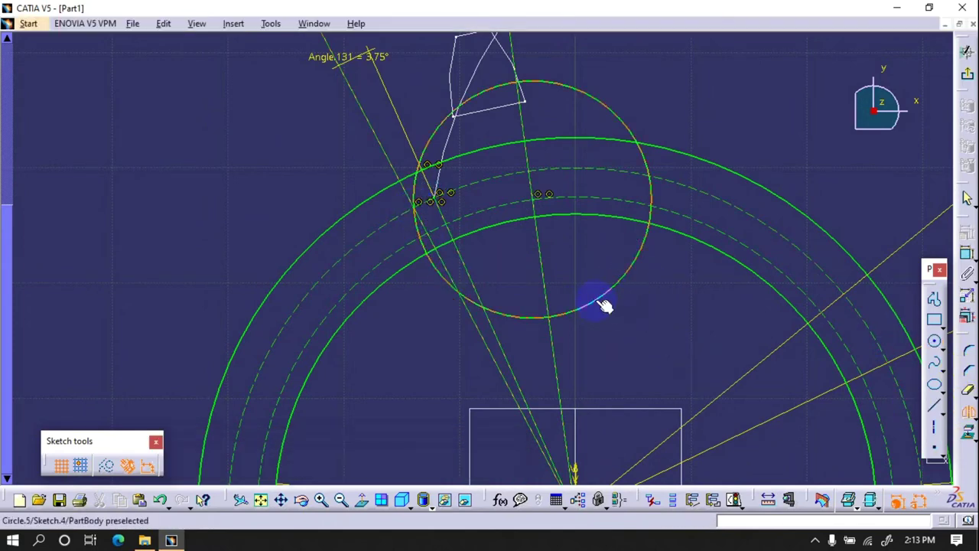
left_click(519, 374)
- Quick Trim the mirrored arcs and circles into a pointed tooth outline
left_click(936, 381)
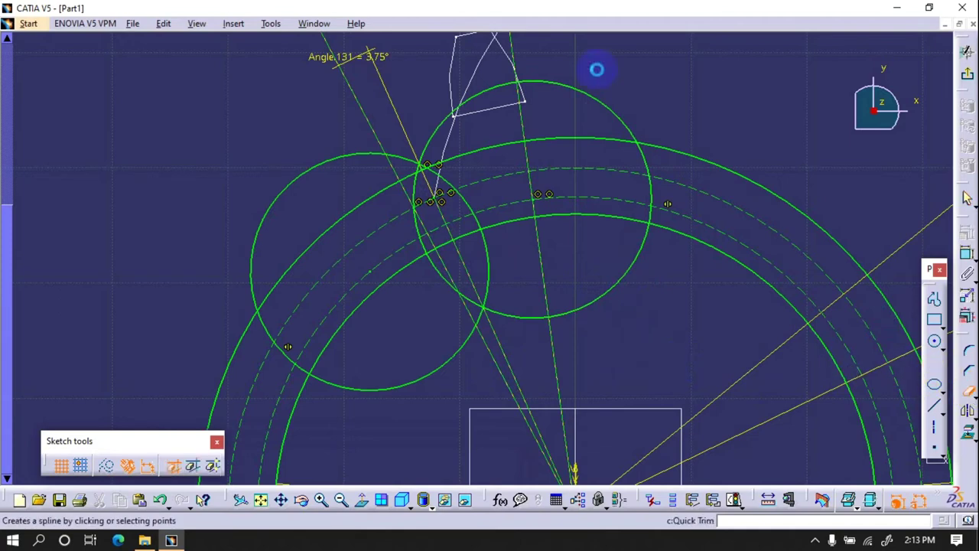
left_click(593, 98)
left_click(478, 149)
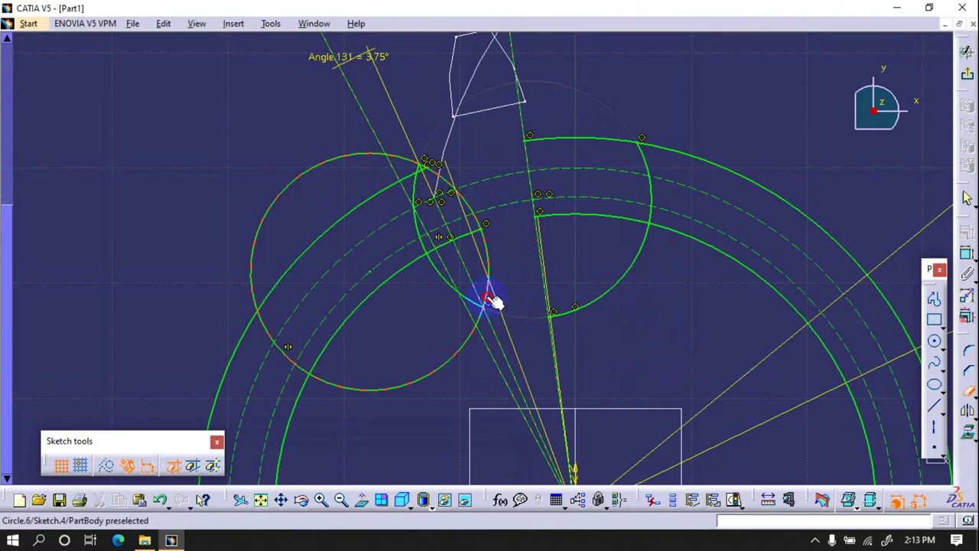
left_click(404, 282)
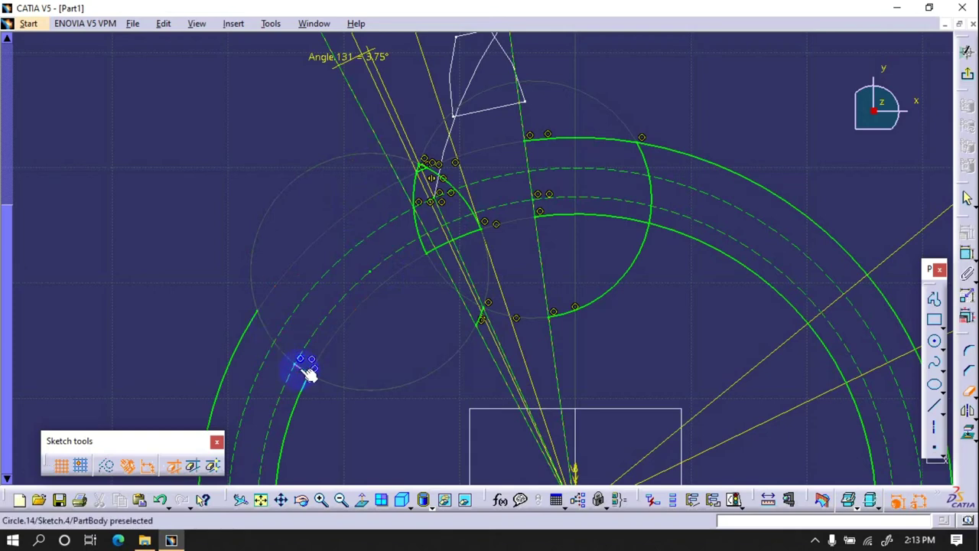
left_click(609, 300)
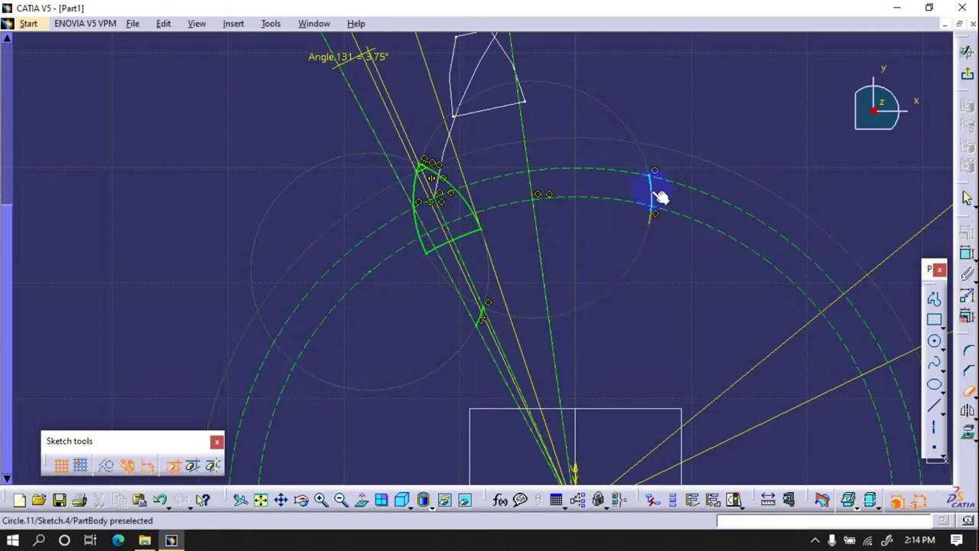
middle_click_drag(453, 254, 498, 299)
scroll(518, 164, "up", 3)
scroll(463, 148, "up", 2)
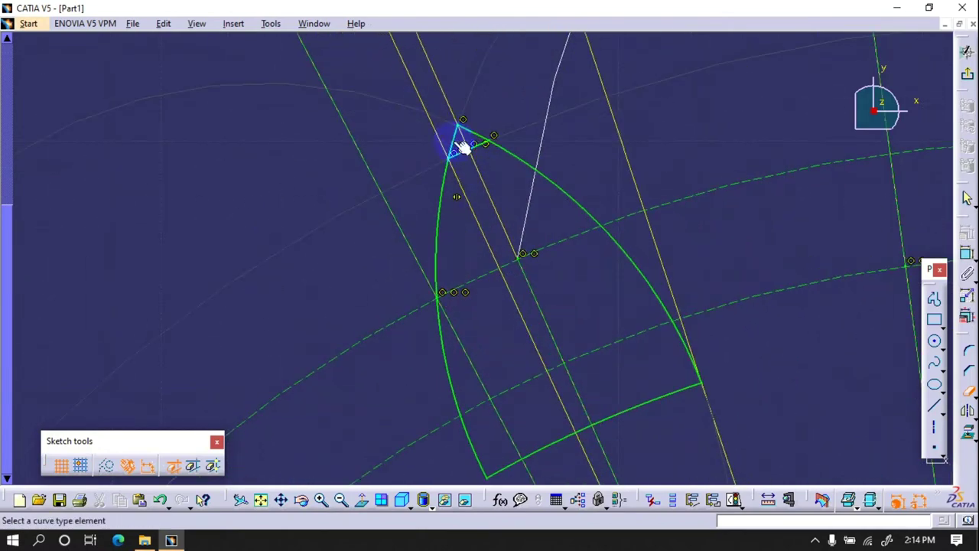
middle_click_drag(482, 137, 455, 219, "ctrl")
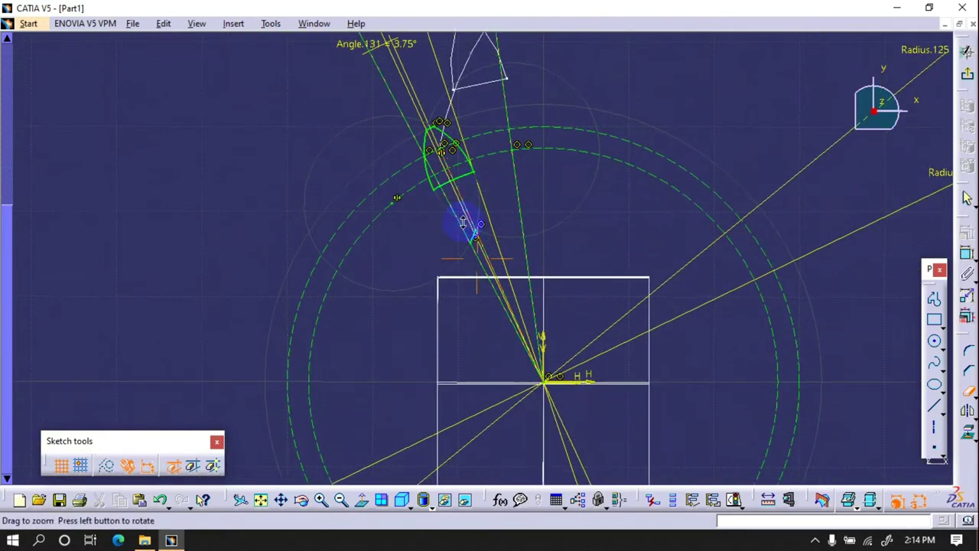
- Reopen the tooth sketch, trim a leftover piece of the profile, and return to 3D
left_click(966, 51)
middle_click_drag(605, 234, 530, 201)
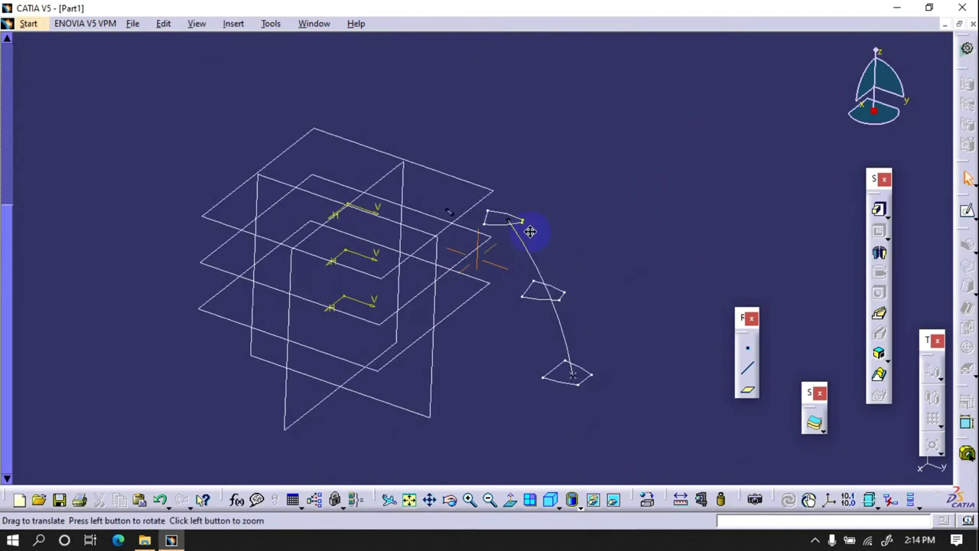
double_click(428, 180)
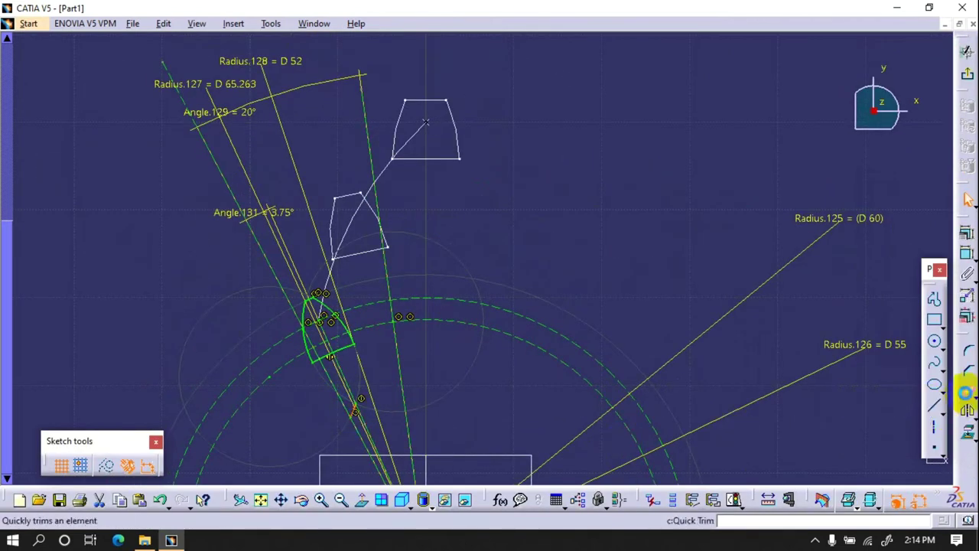
left_click(356, 416)
left_click(966, 48)
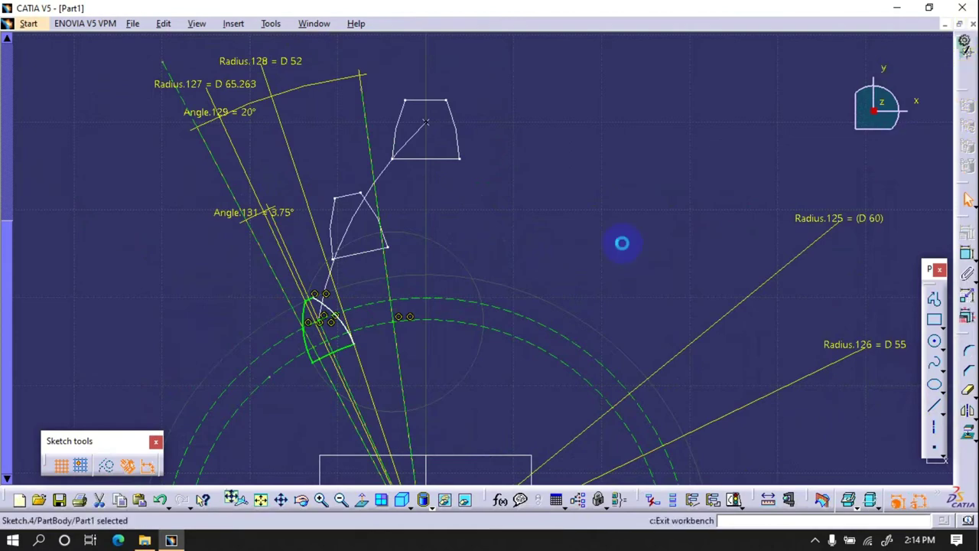
- Paste a copy of the helix into PartBody from the specification tree
middle_click_drag(485, 372, 492, 338)
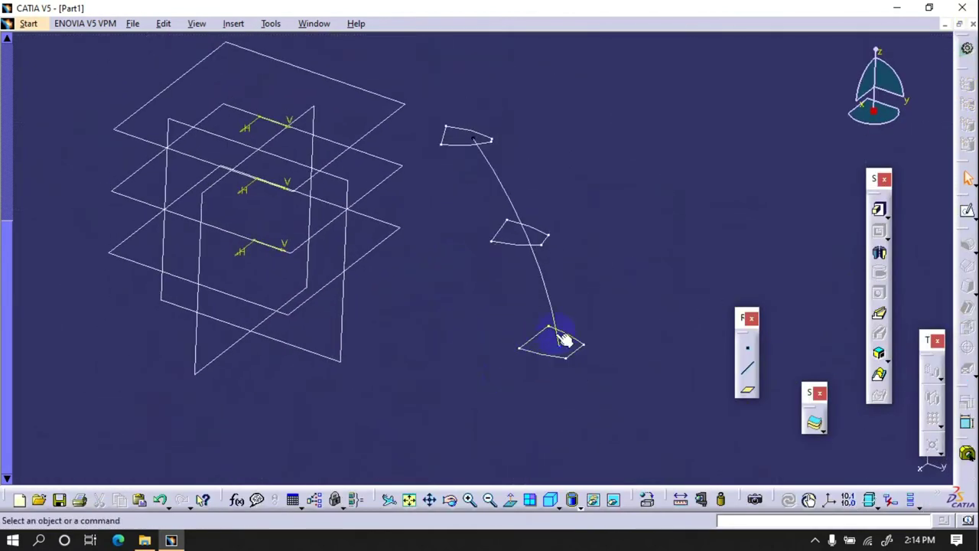
key("F3")
left_click(5, 208)
right_click(47, 234)
left_click(85, 378)
right_click(53, 209)
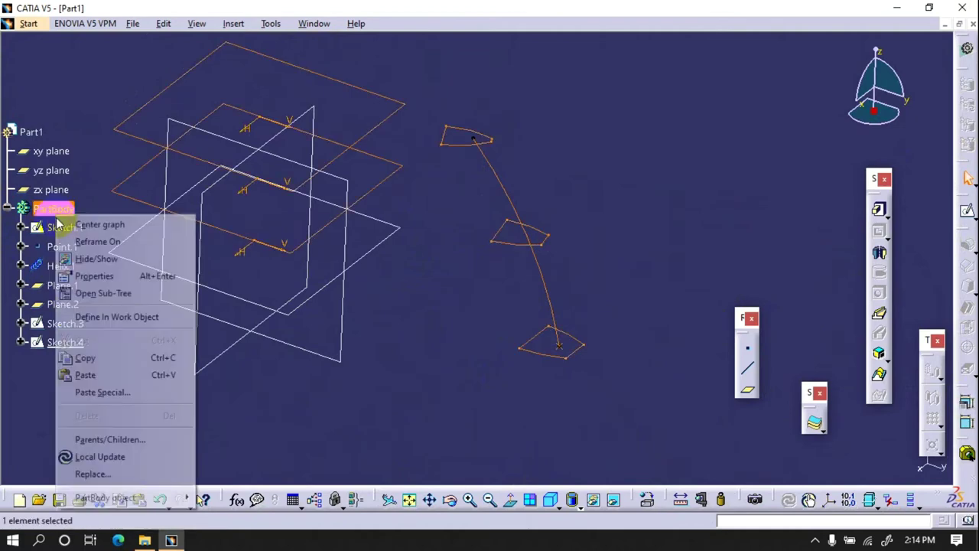
left_click(85, 375)
- Restart the pasted Helix.2 at a Sketch.1 vertex and confirm the definition
double_click(63, 359)
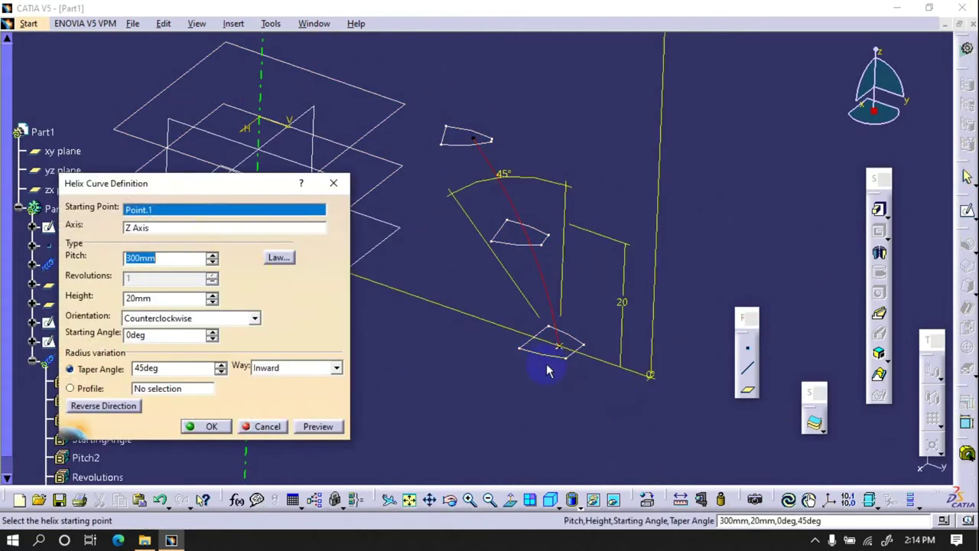
left_click(568, 359)
mouse_move(567, 360)
middle_mouse_down()
mouse_move(572, 376)
mouse_move(579, 241)
mouse_move(452, 316)
mouse_move(486, 347)
mouse_move(347, 436)
middle_mouse_up()
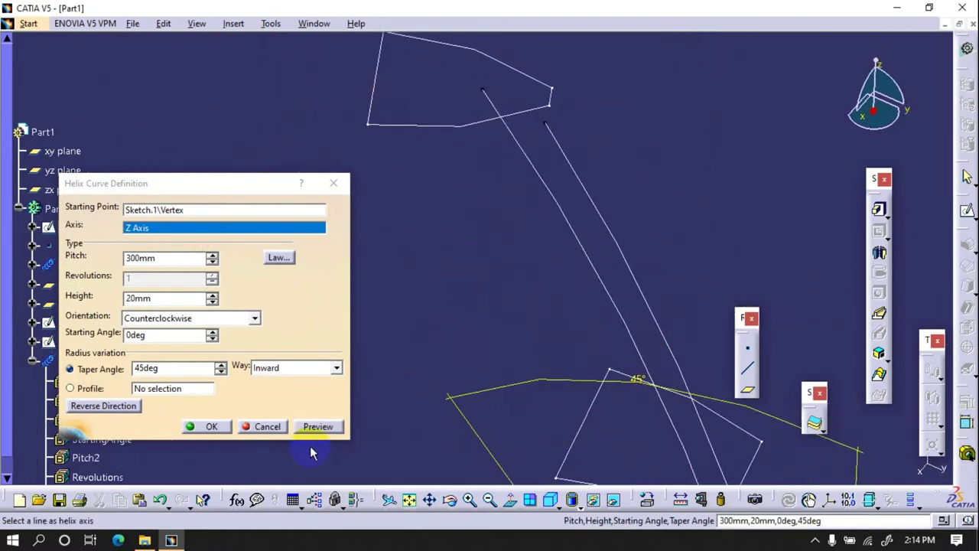
left_click(273, 431)
mouse_move(459, 314)
middle_mouse_down()
mouse_move(535, 328)
mouse_move(542, 278)
mouse_move(649, 439)
middle_mouse_up()
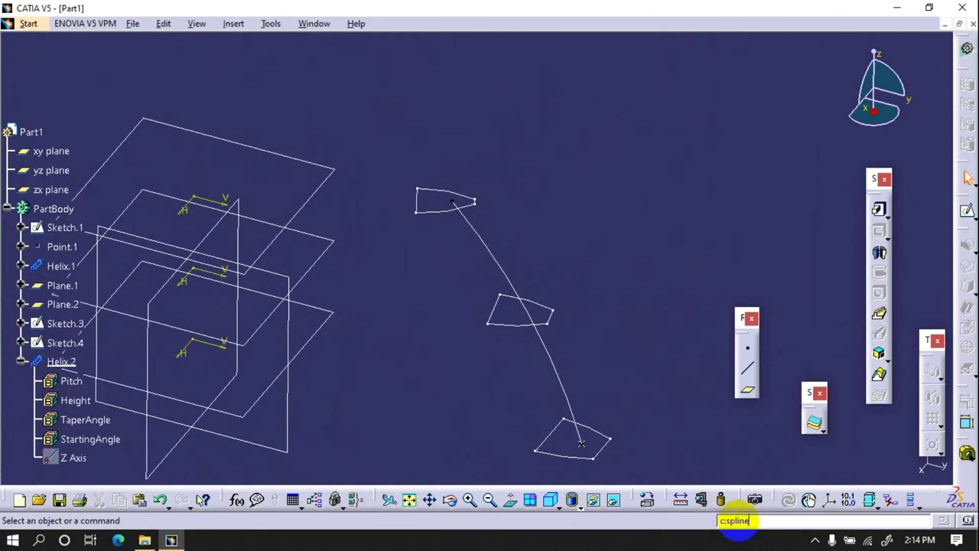
- Create a spline through matching vertices of the stacked tooth profiles
key("Return")
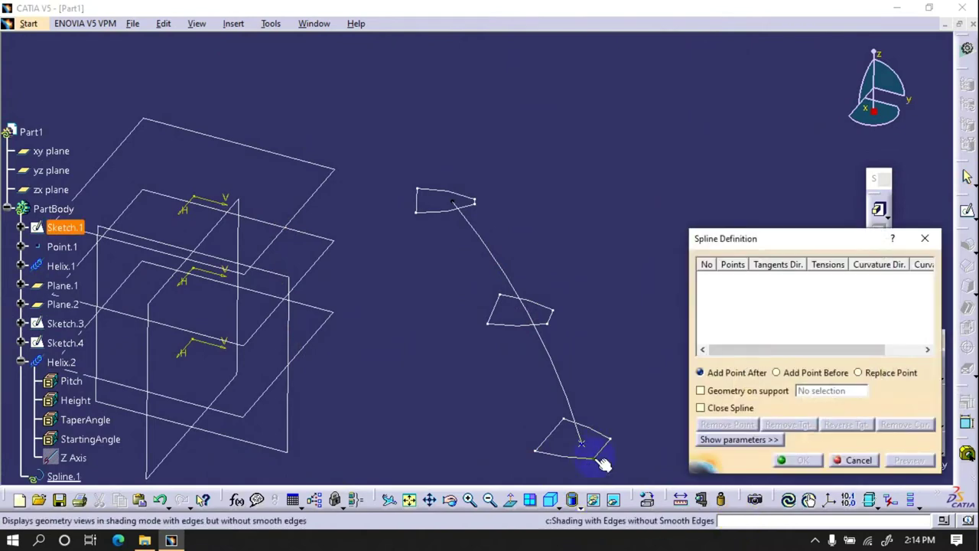
left_click(595, 457)
left_click(548, 321)
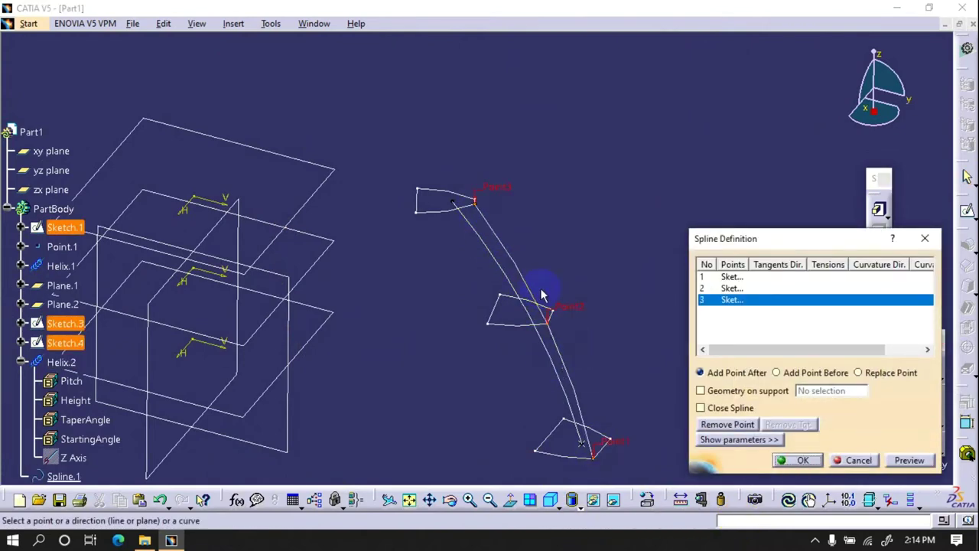
left_click(797, 459)
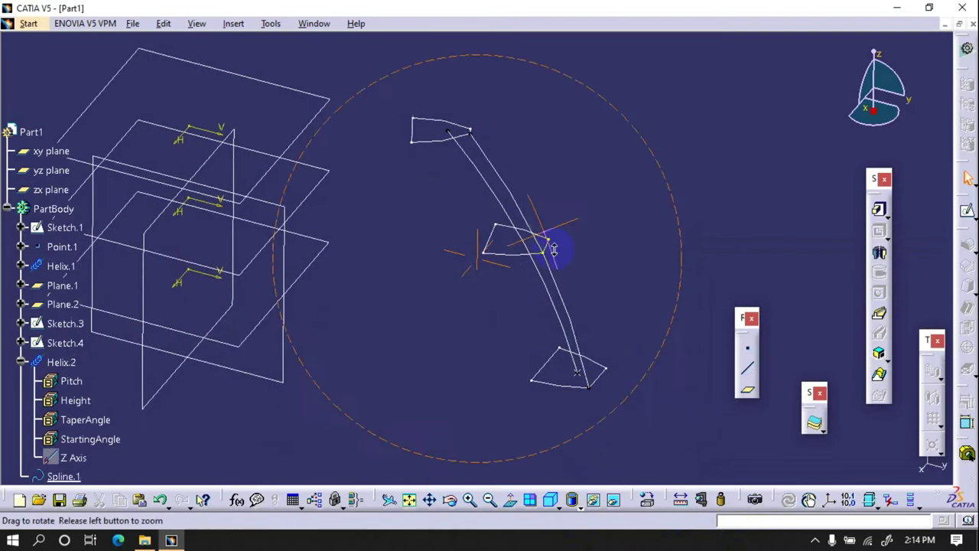
middle_click_drag(546, 234, 597, 195)
scroll(71, 352, "down", 2)
- Copy Spline.1 and paste a duplicate into the part
right_click(80, 338)
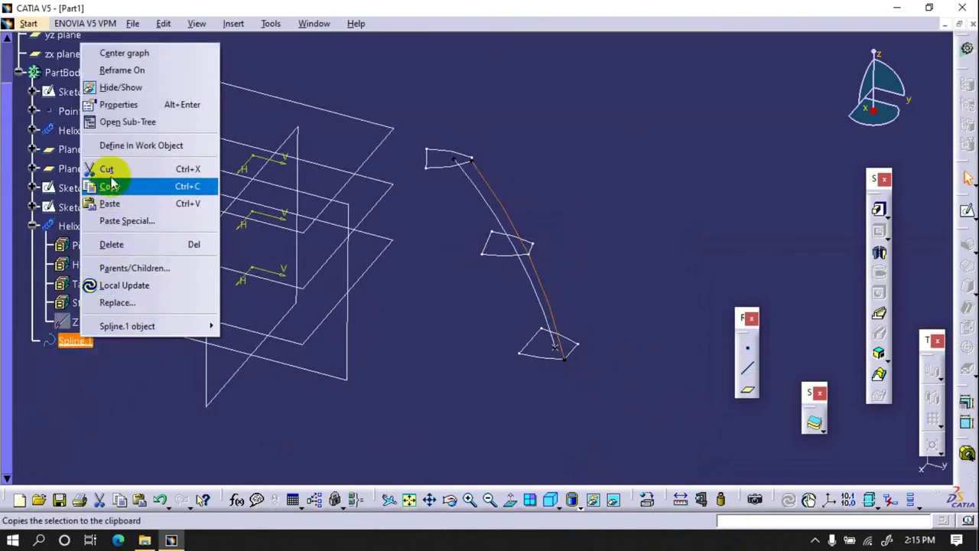
left_click(75, 347)
right_click(75, 347)
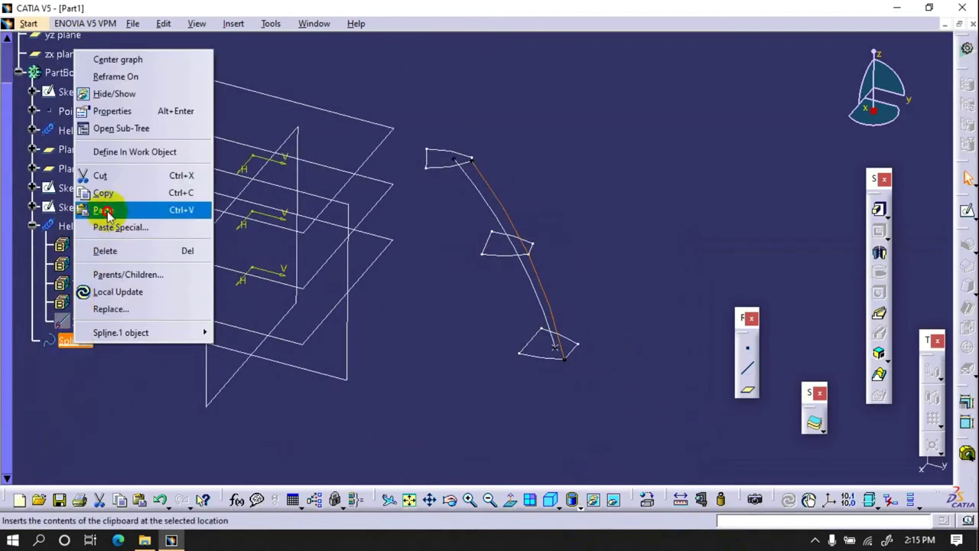
left_click(68, 212)
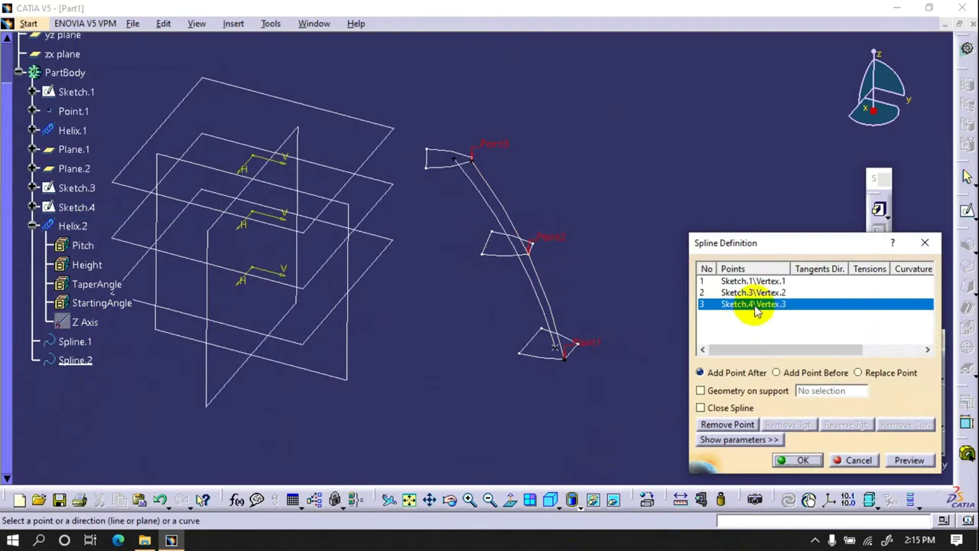
- Replace the copy's points with corners on Sketch.1, Sketch.3 and Sketch.4 to create Spline.2
left_click(734, 424)
left_click(715, 426)
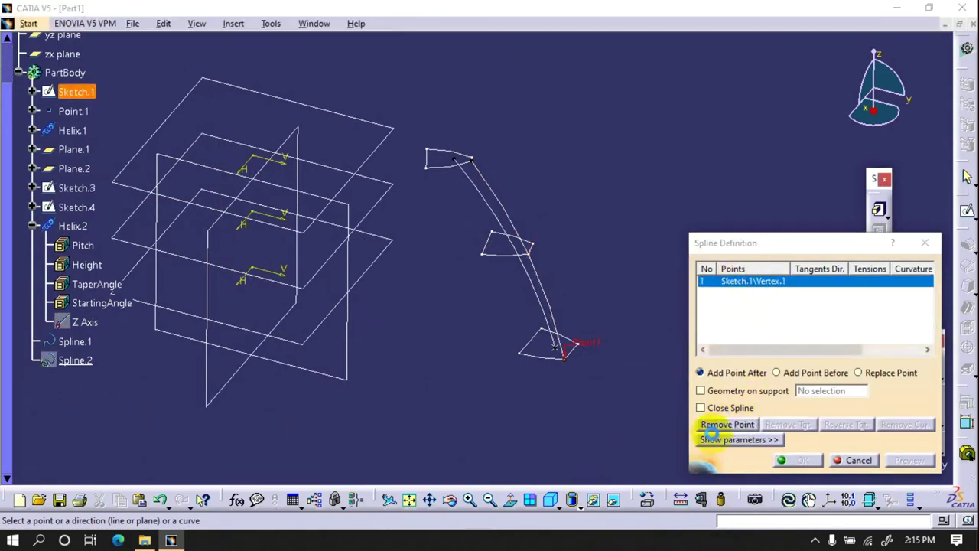
left_click(719, 426)
left_click(577, 337)
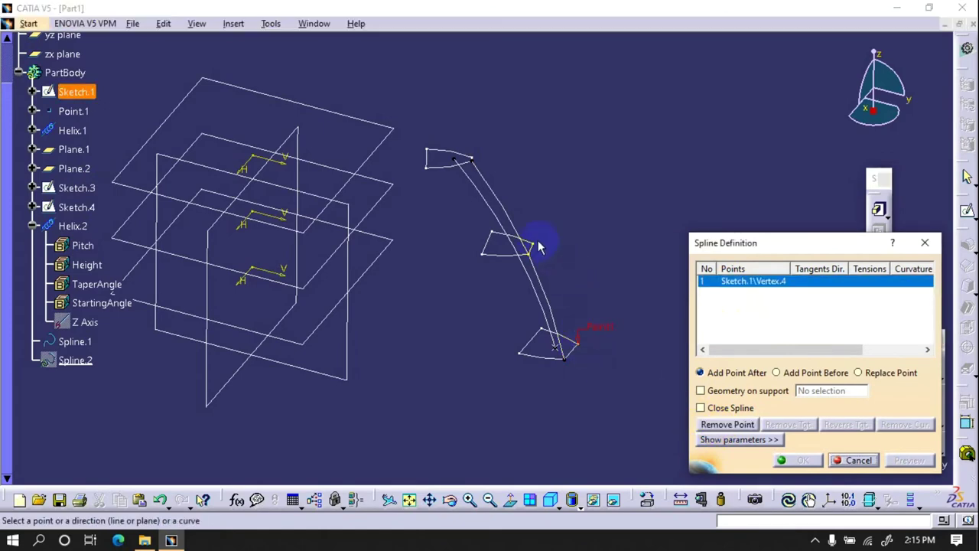
left_click(533, 243)
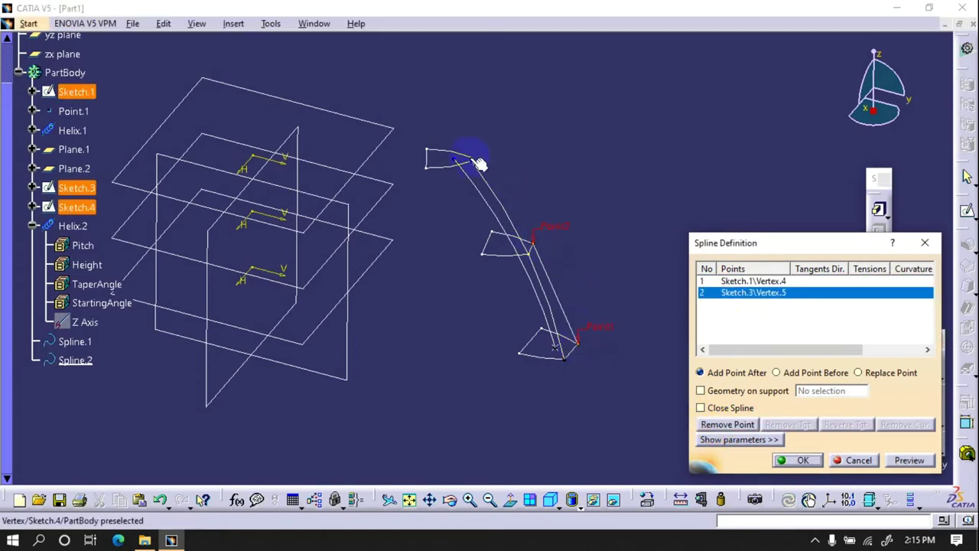
left_click(472, 159)
left_click(792, 460)
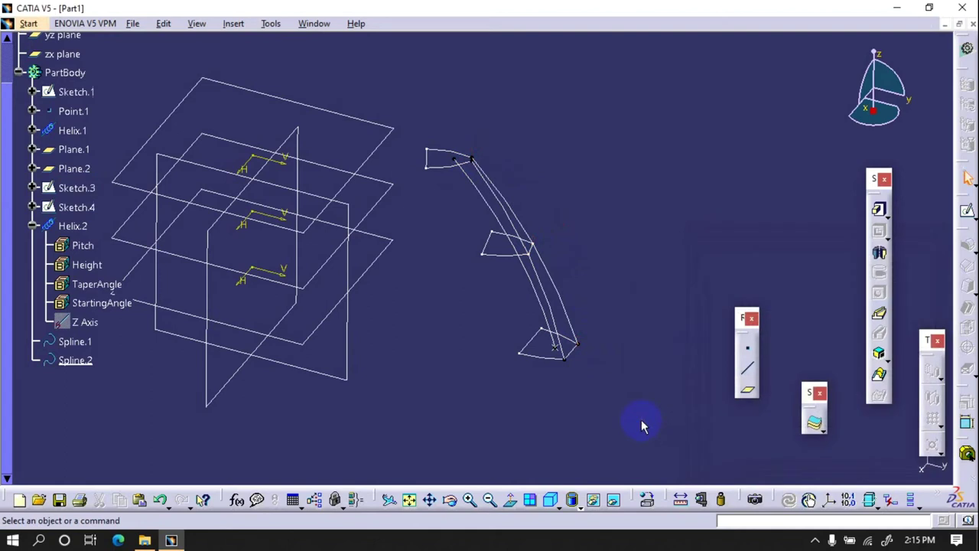
- Select Spline.2 in the feature tree
right_click(541, 315)
key("Escape")
right_click(478, 188)
left_click(606, 248)
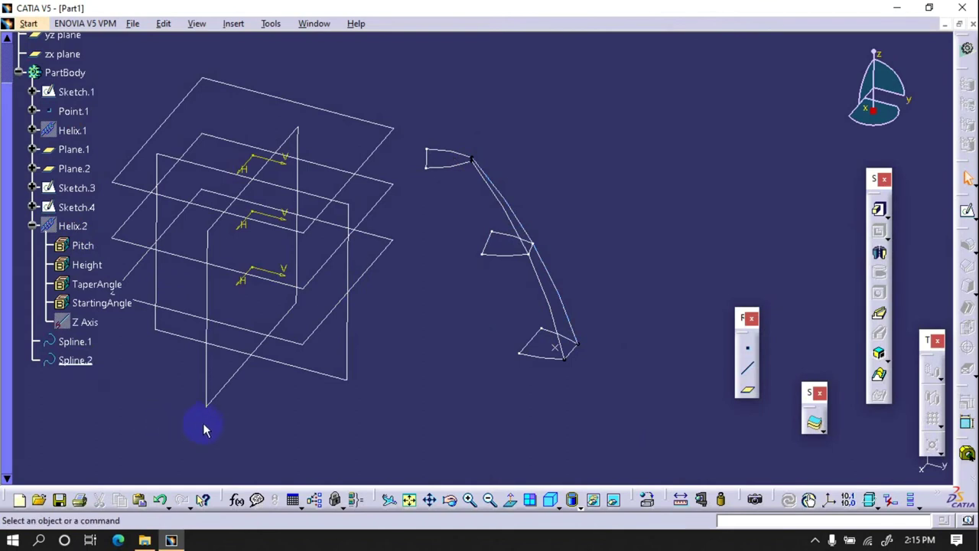
right_click(88, 367)
left_click(109, 404)
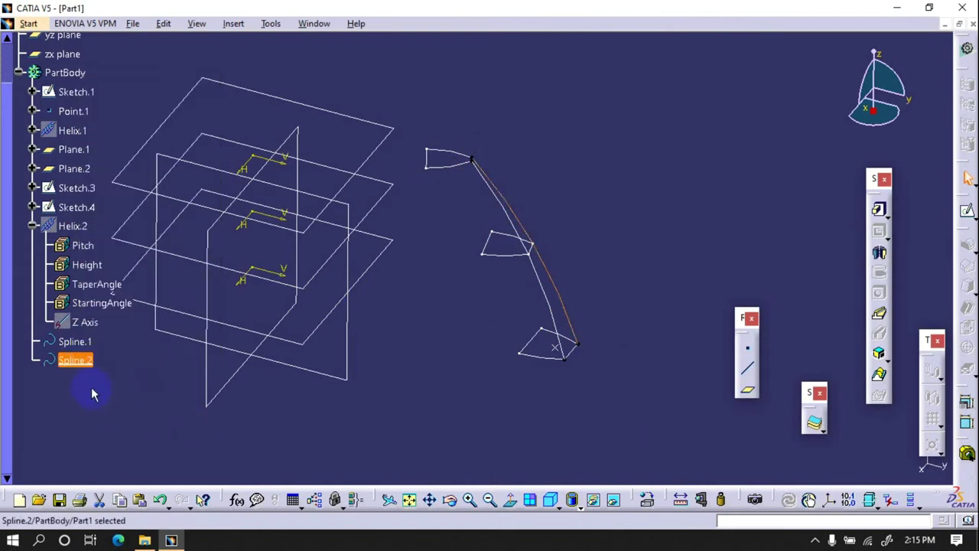
- Paste a copy of Spline.2 as Spline.3 and move its three points to other profile corners
right_click(91, 365)
key("Escape")
right_click(73, 359)
left_click(115, 229)
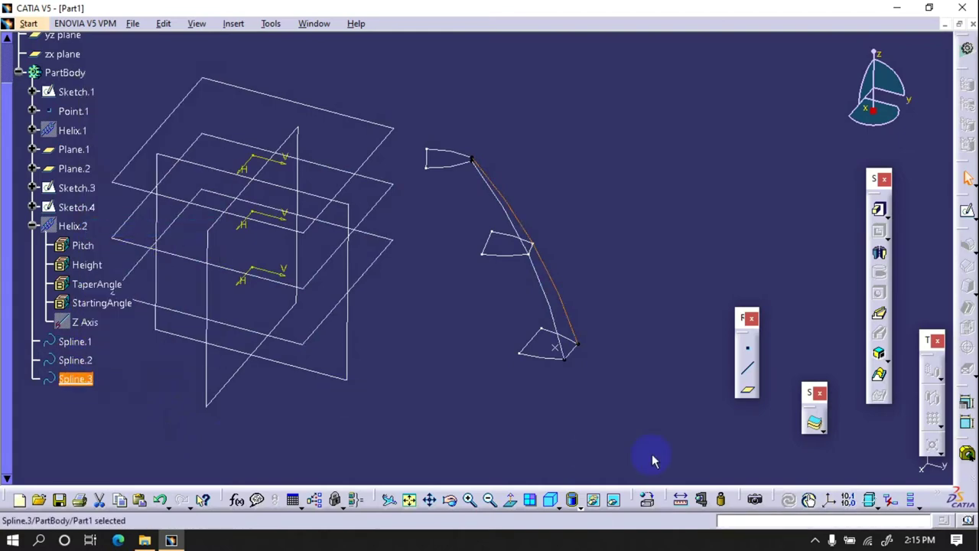
double_click(75, 379)
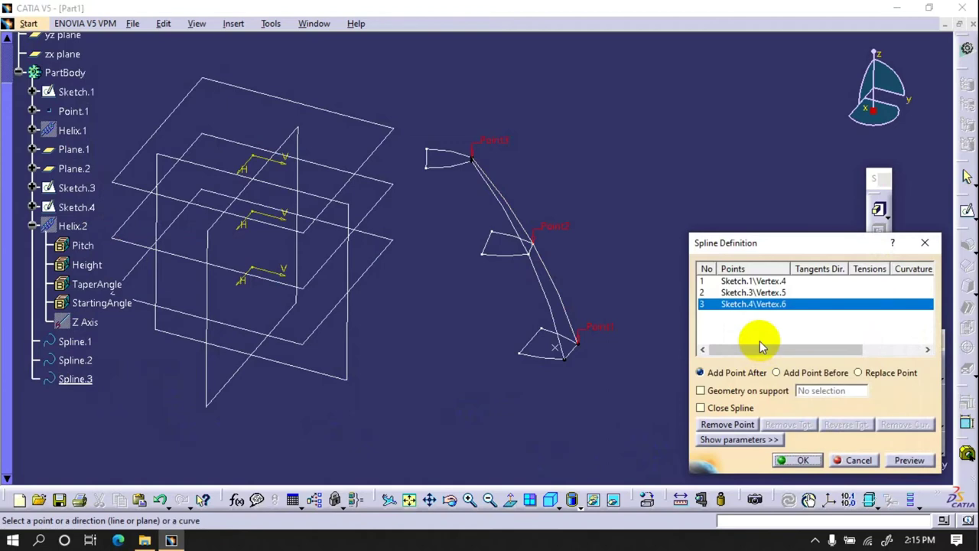
left_click(757, 281)
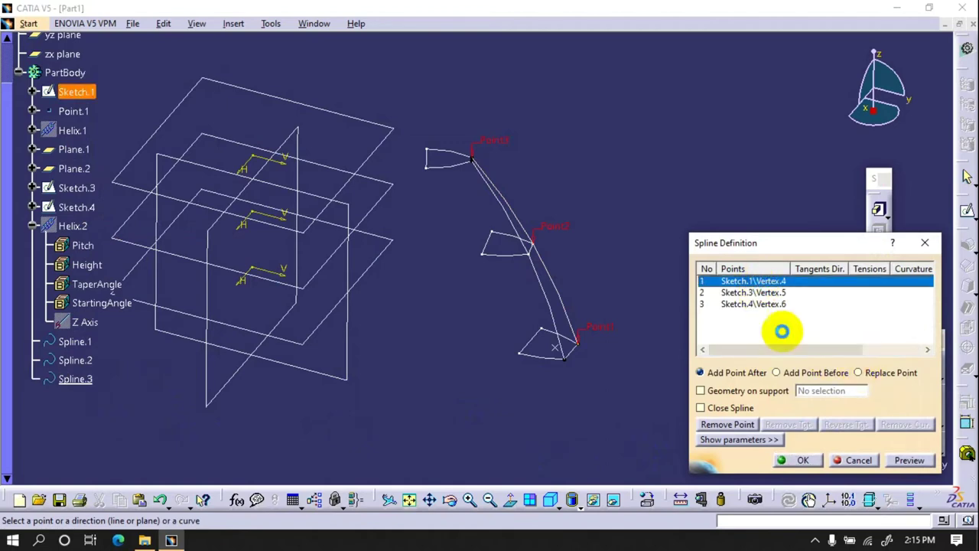
left_click(527, 353)
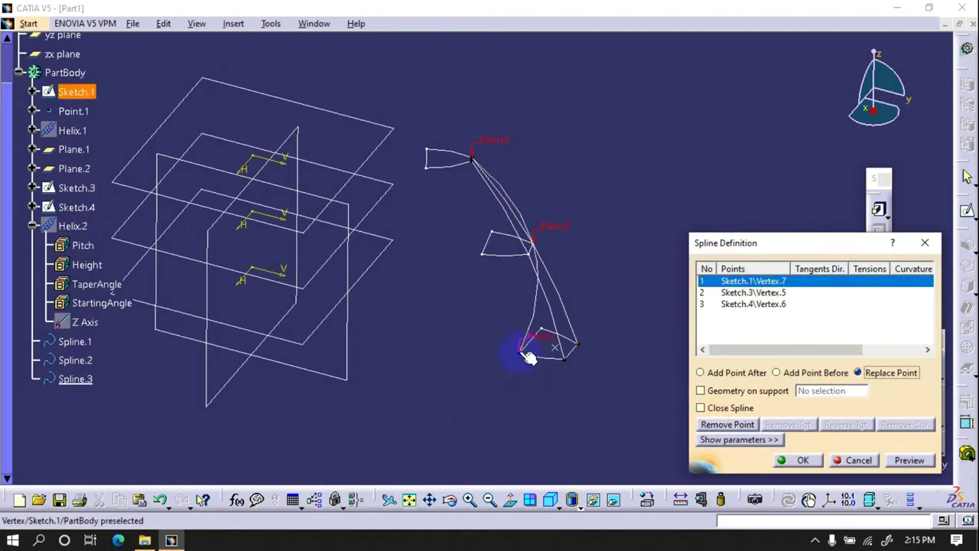
left_click(722, 292)
left_click(482, 253)
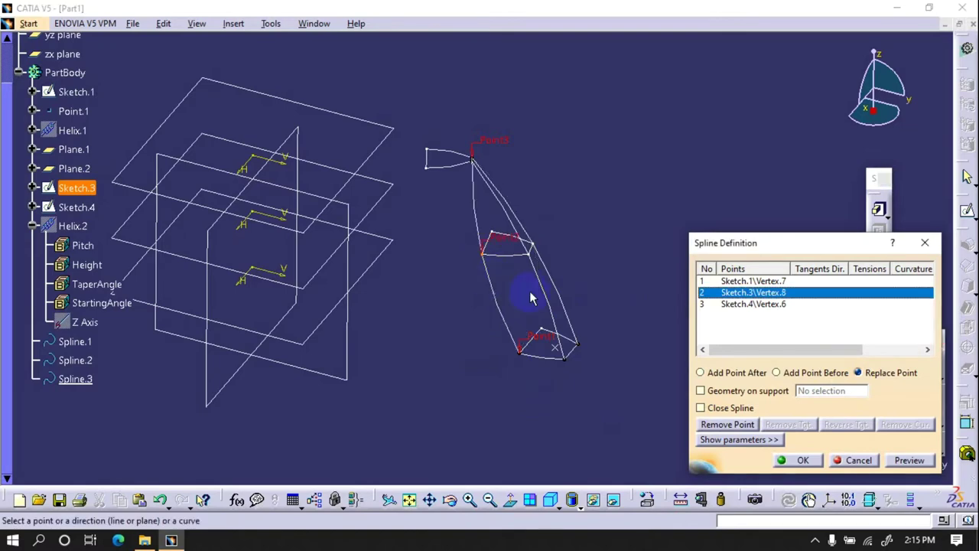
left_click(724, 304)
left_click(427, 168)
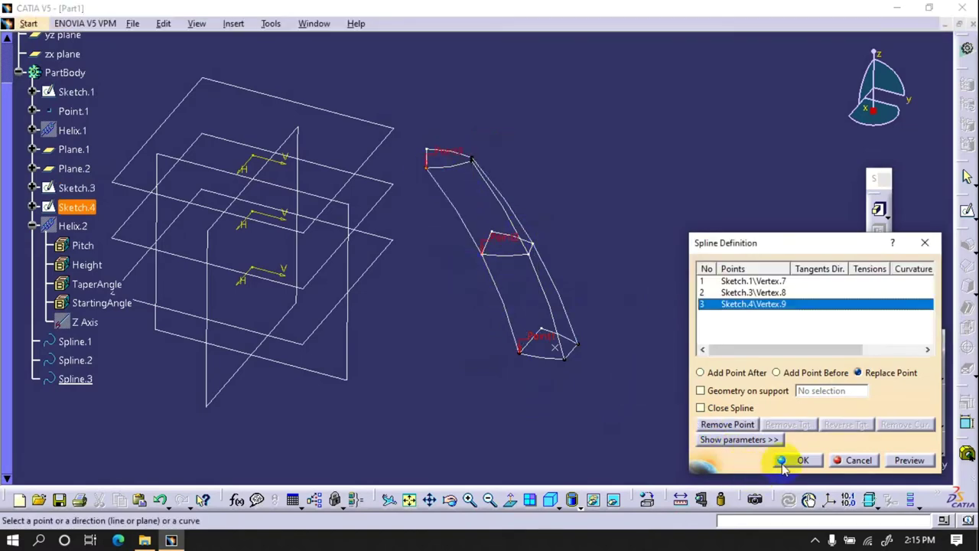
left_click(788, 460)
- Paste another copy as Spline.4 and replace its three points with new profile corners
right_click(76, 379)
right_click(84, 382)
left_click(115, 244)
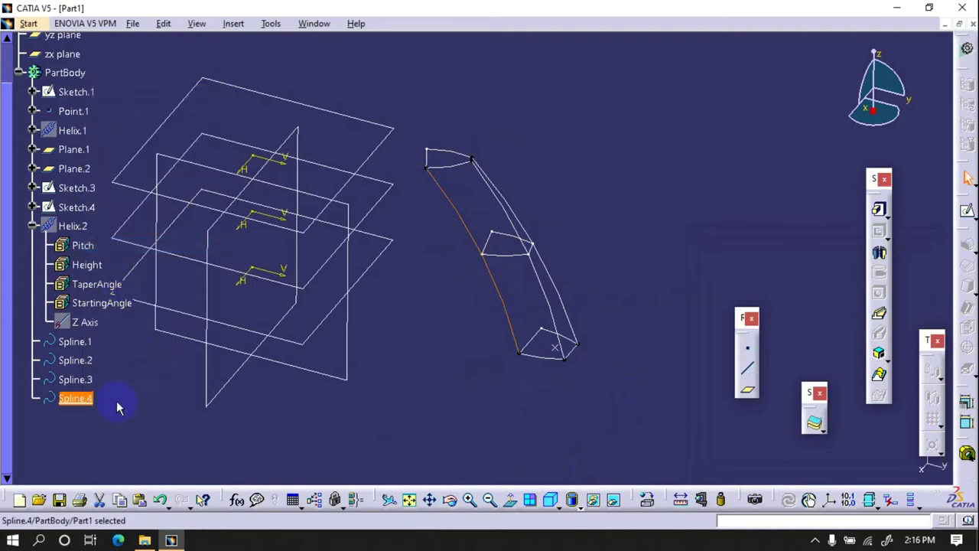
double_click(122, 403)
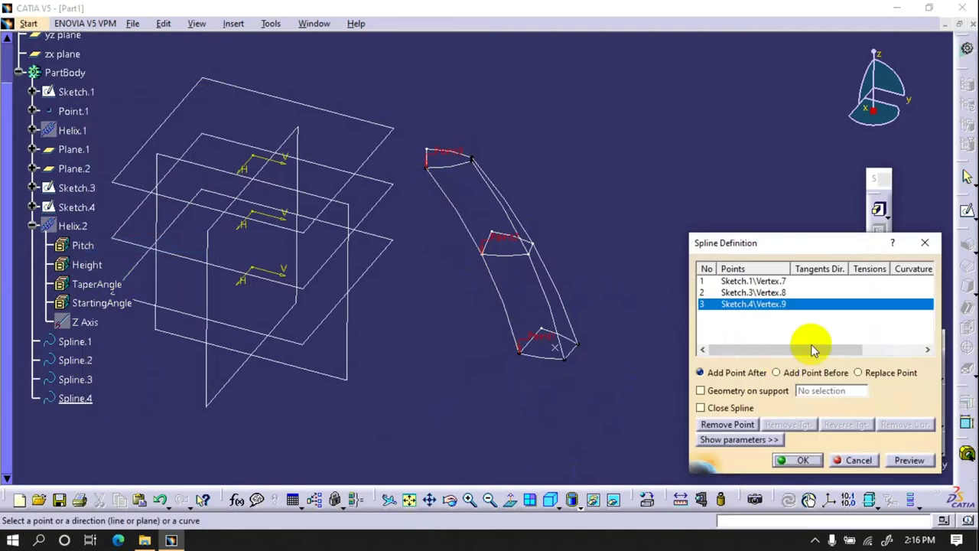
left_click(860, 373)
left_click(754, 280)
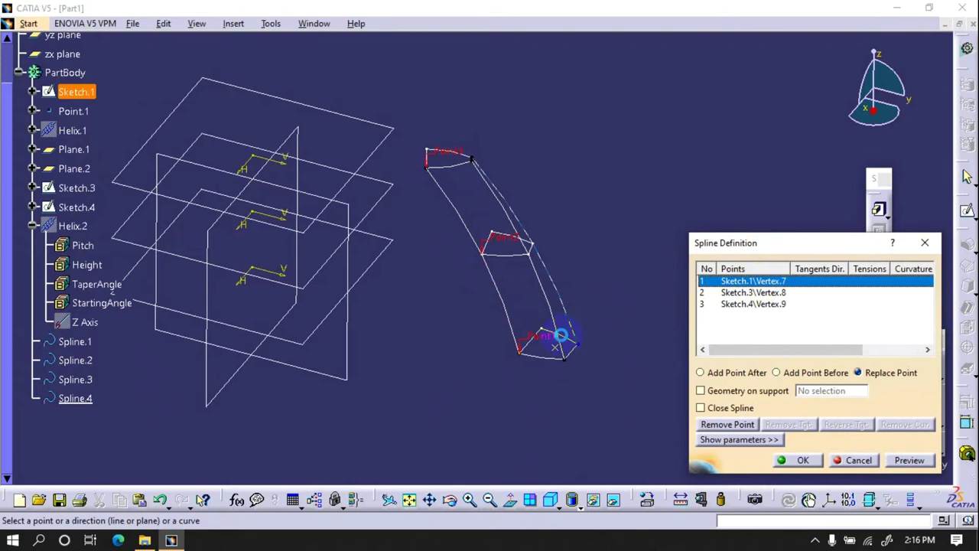
left_click(544, 330)
left_click(733, 296)
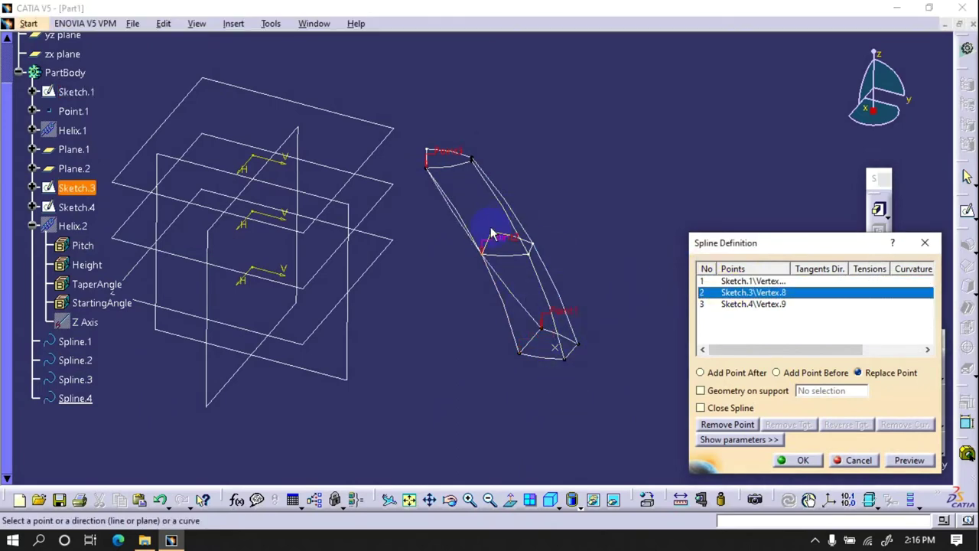
left_click(744, 304)
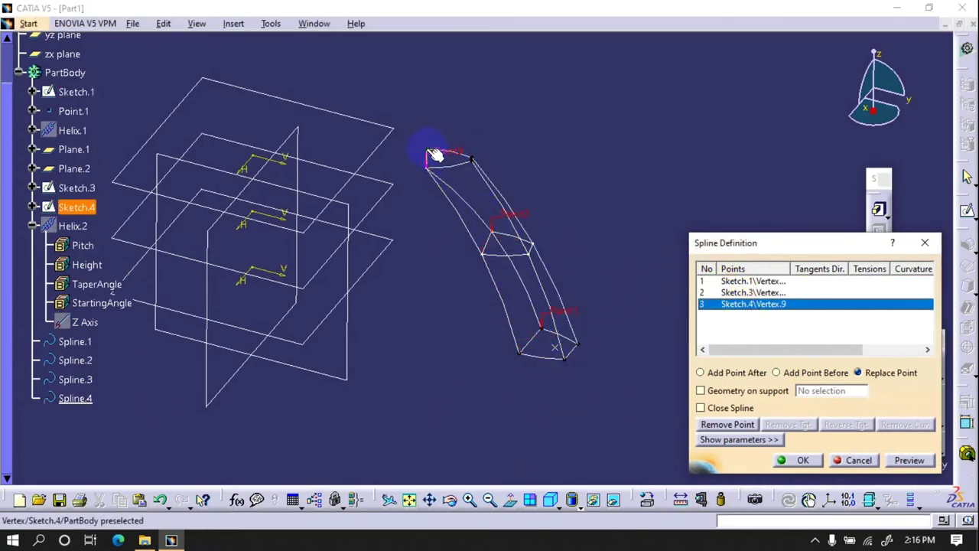
left_click(803, 460)
mouse_move(618, 437)
middle_mouse_down()
mouse_move(584, 296)
mouse_move(645, 343)
mouse_move(575, 405)
mouse_move(731, 418)
middle_mouse_up()
- Choose Sketch.1, Sketch.3 and Sketch.4 as the multi-sections solid sections and preview the loft
left_click(871, 392)
left_click(527, 362)
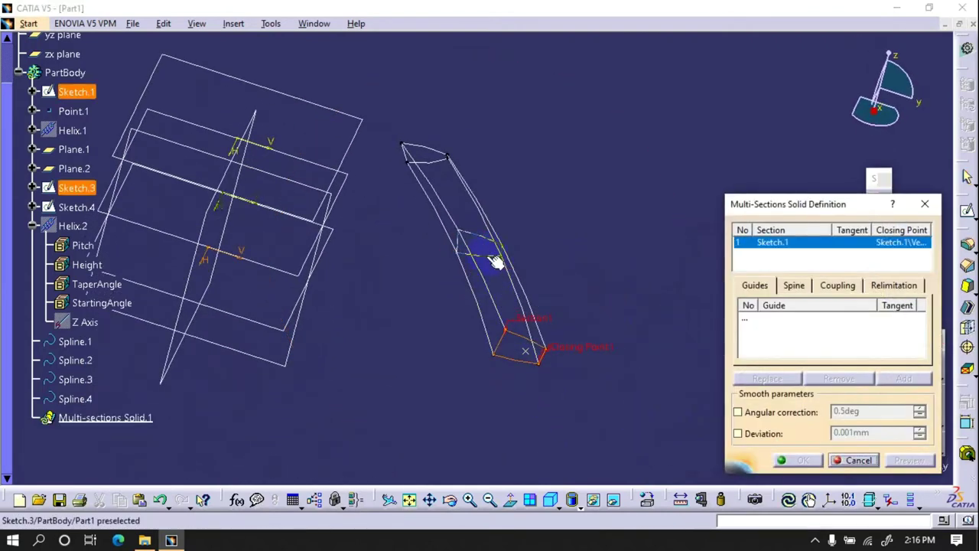
mouse_move(573, 421)
middle_mouse_down()
mouse_move(547, 400)
mouse_move(531, 313)
middle_mouse_up()
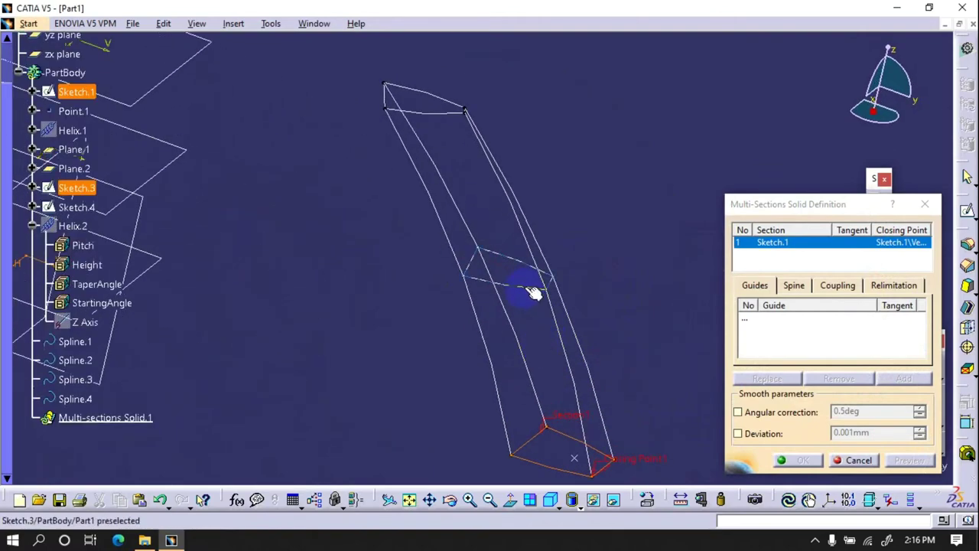
left_click(533, 293)
left_click(446, 136)
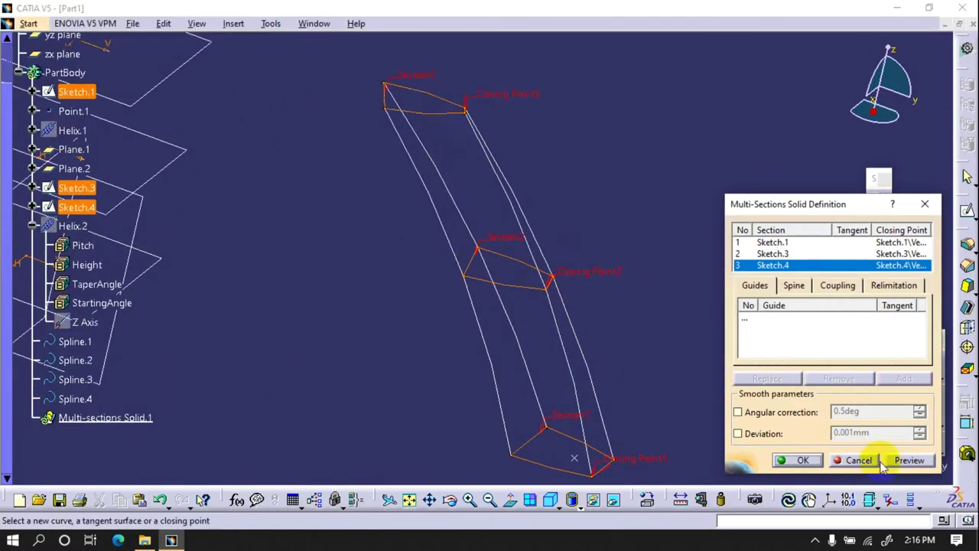
left_click(908, 460)
mouse_move(623, 328)
middle_mouse_down()
mouse_move(568, 332)
mouse_move(627, 384)
mouse_move(484, 252)
mouse_move(503, 207)
mouse_move(428, 192)
mouse_move(597, 343)
middle_mouse_up()
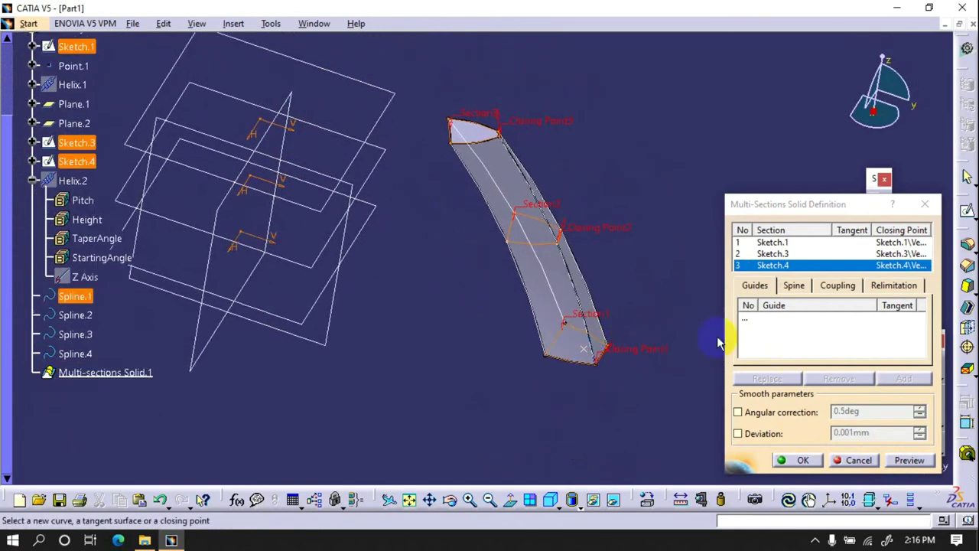
- Add Spline.1, Spline.2, Spline.4 and Spline.3 as guides and create Multi-sections Solid.1
left_click(746, 318)
left_click(587, 284)
left_click(543, 279)
left_click(535, 296)
left_click(530, 303)
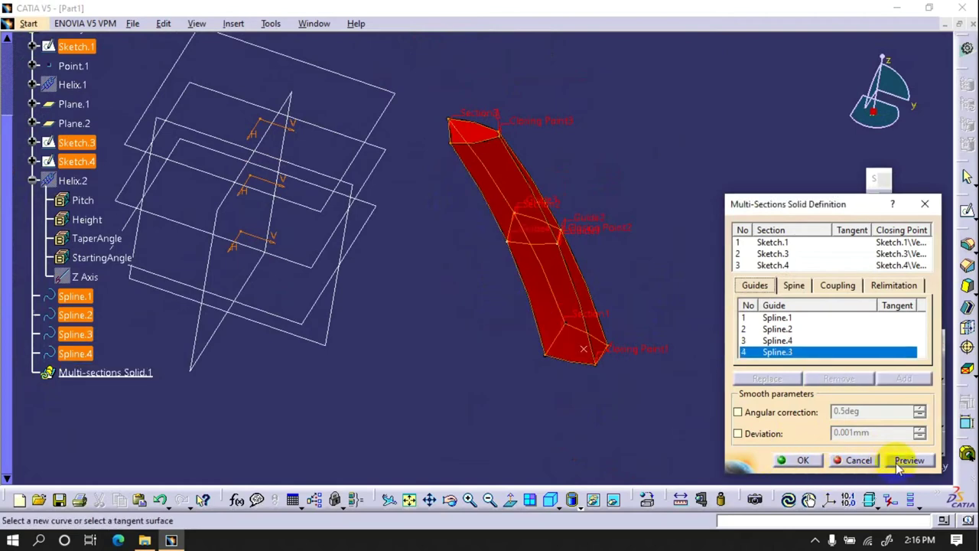
left_click(903, 461)
left_click(803, 459)
mouse_move(546, 430)
middle_mouse_down()
mouse_move(518, 354)
mouse_move(535, 367)
middle_mouse_up()
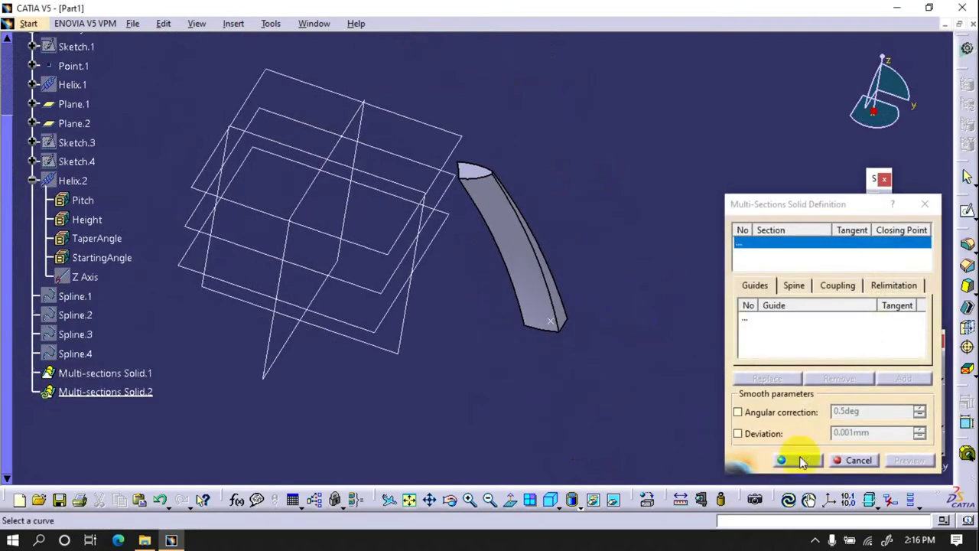
left_click(801, 461)
mouse_move(596, 326)
middle_mouse_down()
mouse_move(629, 280)
mouse_move(647, 273)
mouse_move(487, 299)
mouse_move(601, 284)
middle_mouse_up()
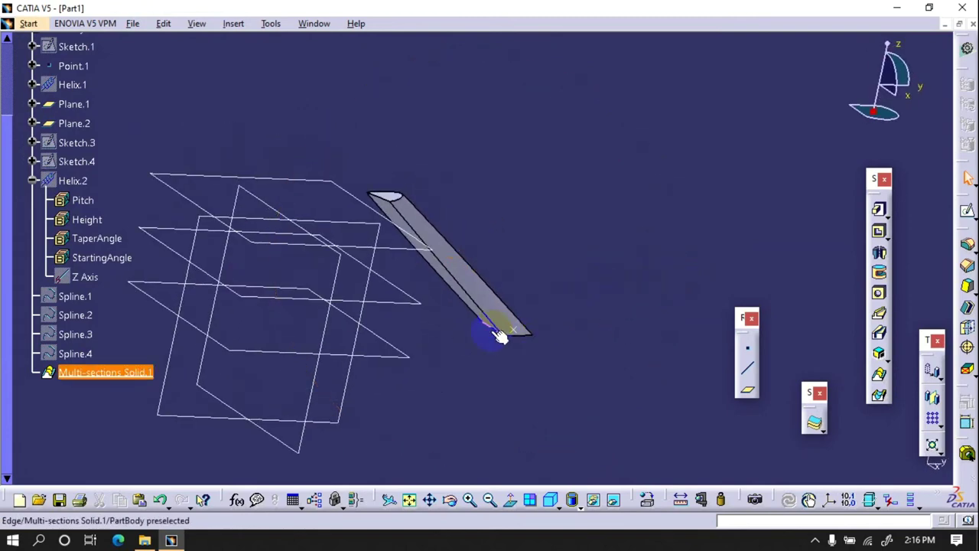
- Create a sketch on the lower plane with a circle centred at the origin
left_click(968, 211)
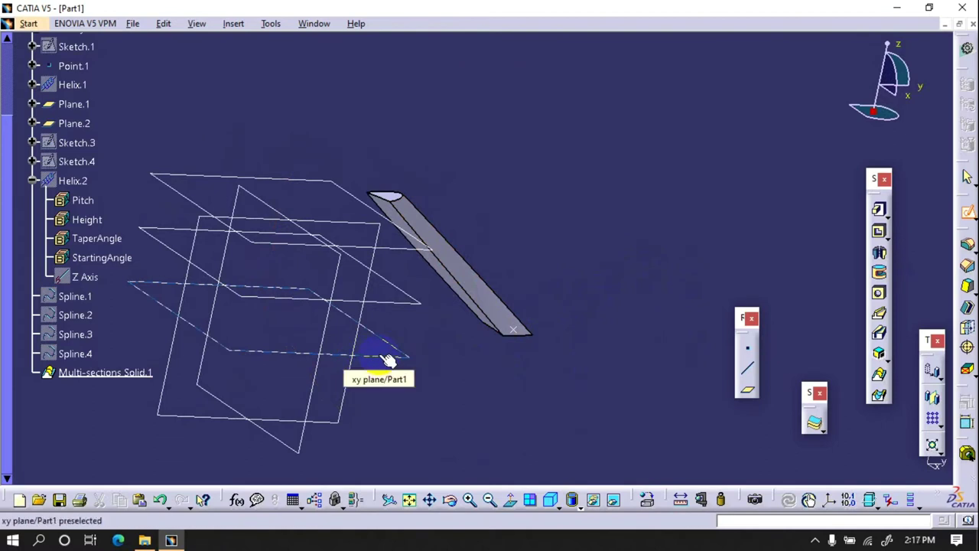
mouse_move(343, 301)
middle_mouse_down()
mouse_move(358, 334)
mouse_move(462, 280)
mouse_move(474, 298)
middle_mouse_up()
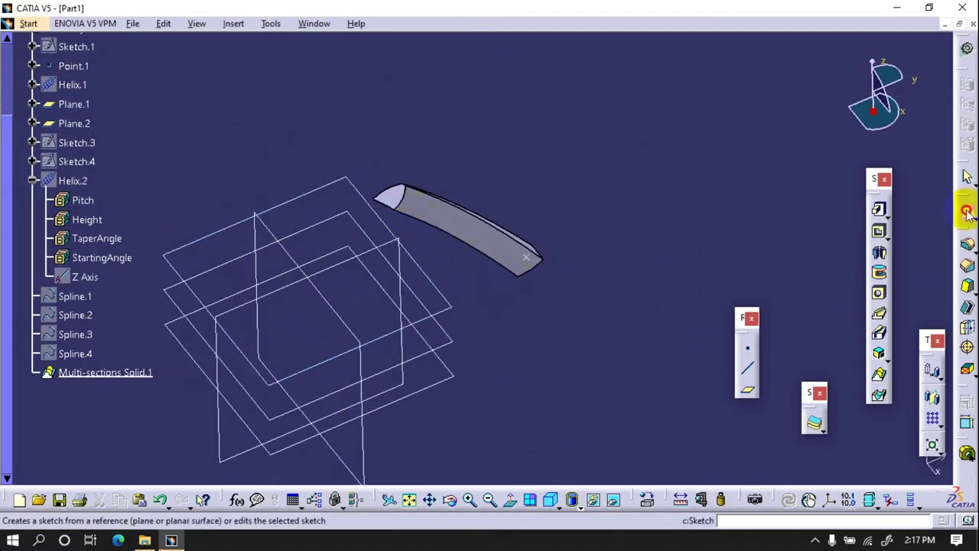
left_click(464, 356)
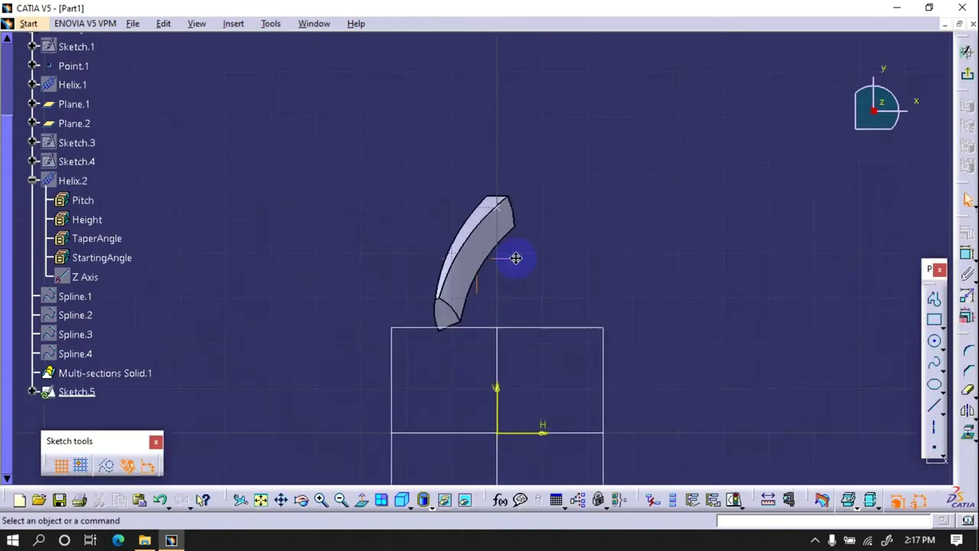
left_click(934, 342)
left_click(479, 336)
left_click(546, 207)
- Remove the circle's diameter dimension and make the circle coincident with the tooth's end point
left_click(967, 254)
left_click(596, 251)
double_click(688, 202)
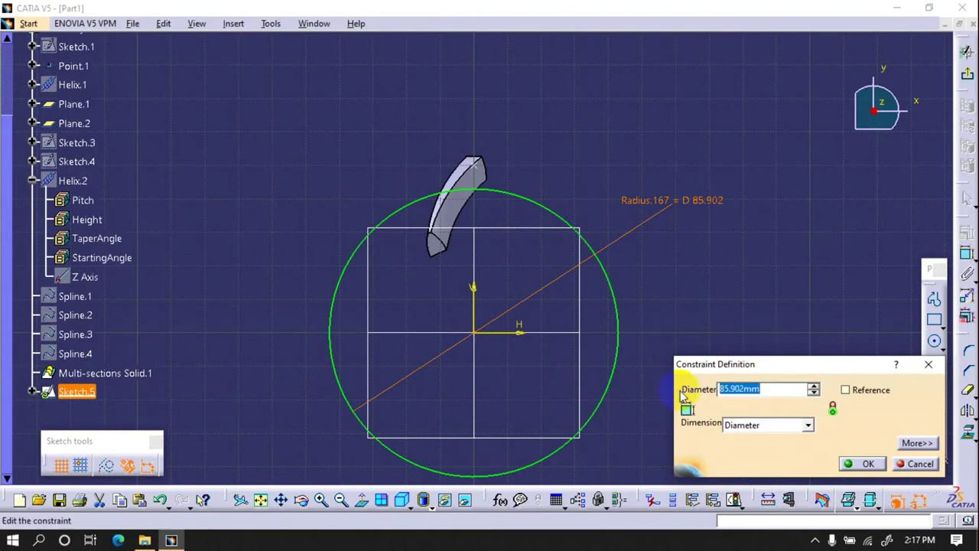
left_click(865, 463)
key("Delete")
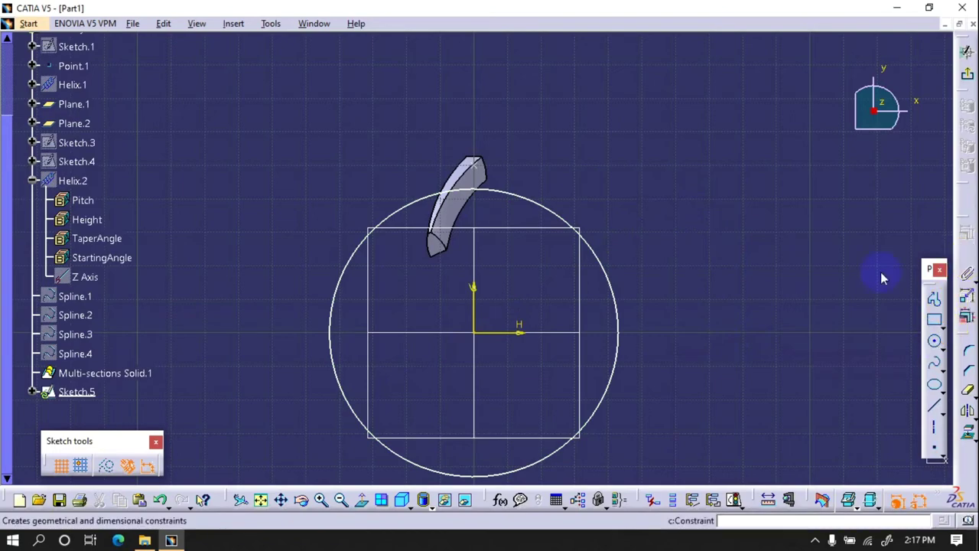
left_click(491, 197)
left_click(485, 180)
right_click(634, 129)
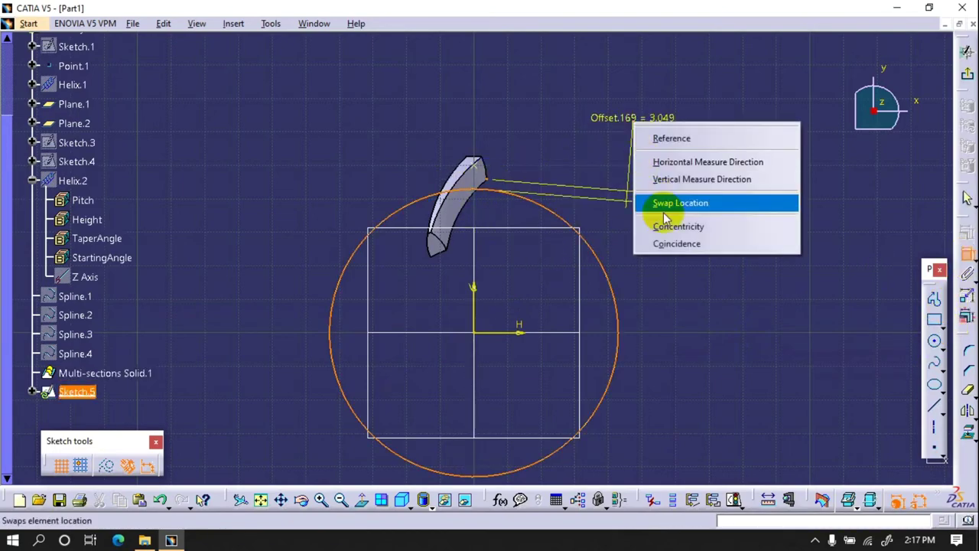
left_click(673, 245)
mouse_move(500, 241)
middle_mouse_down()
mouse_move(509, 77)
mouse_move(478, 239)
mouse_move(482, 314)
mouse_move(555, 265)
mouse_move(520, 326)
mouse_move(484, 334)
middle_mouse_up()
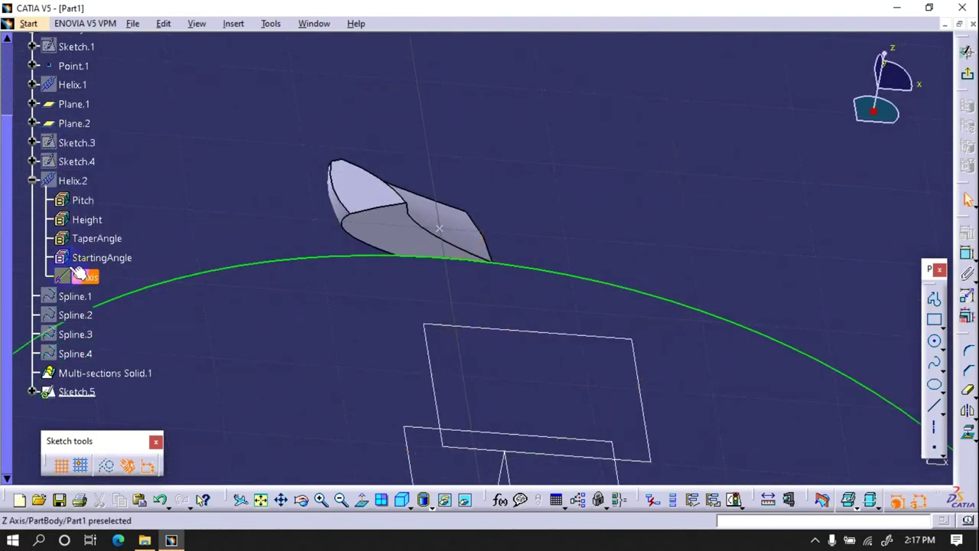
- Show the hidden Sketch.1, Sketch.3 and Sketch.4 profiles
right_click(61, 146)
left_click(115, 192)
right_click(84, 161)
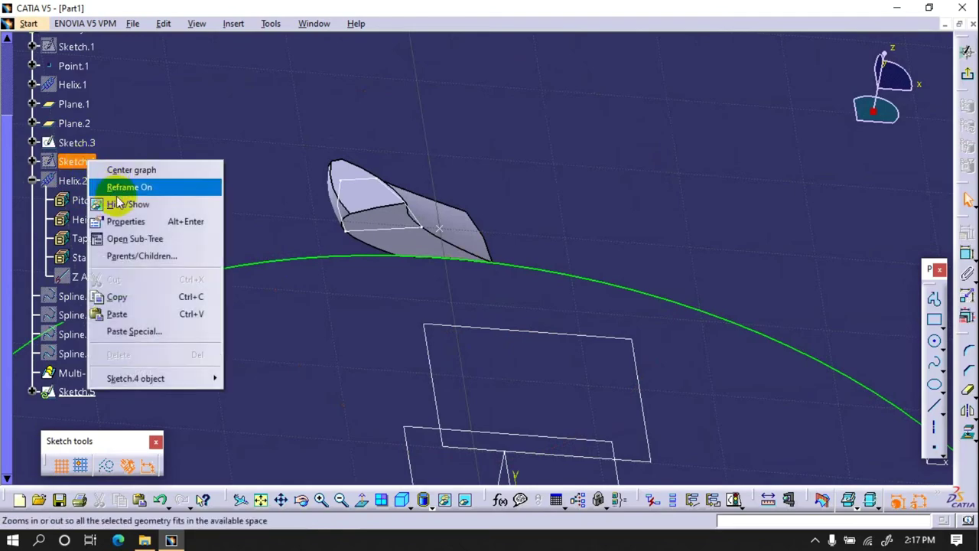
left_click(123, 202)
right_click(76, 47)
left_click(90, 94)
mouse_move(485, 204)
middle_mouse_down()
mouse_move(470, 215)
mouse_move(865, 357)
mouse_move(459, 284)
mouse_move(581, 195)
middle_mouse_up()
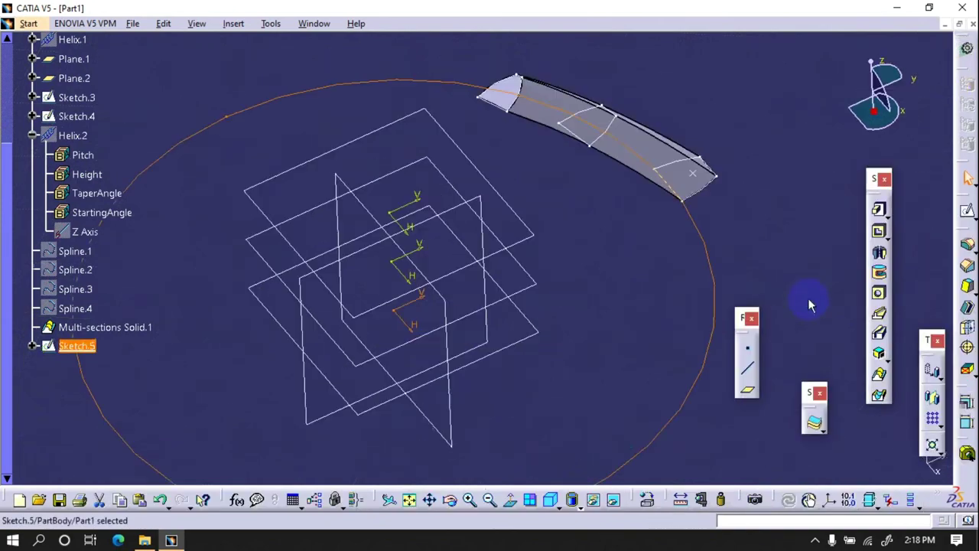
- Create Sketch.6 on Plane.1 with an origin-centred circle coincident with the helix curve
left_click(968, 209)
left_click(531, 288)
left_click(932, 341)
left_click(436, 346)
left_click(535, 237)
left_click(964, 255)
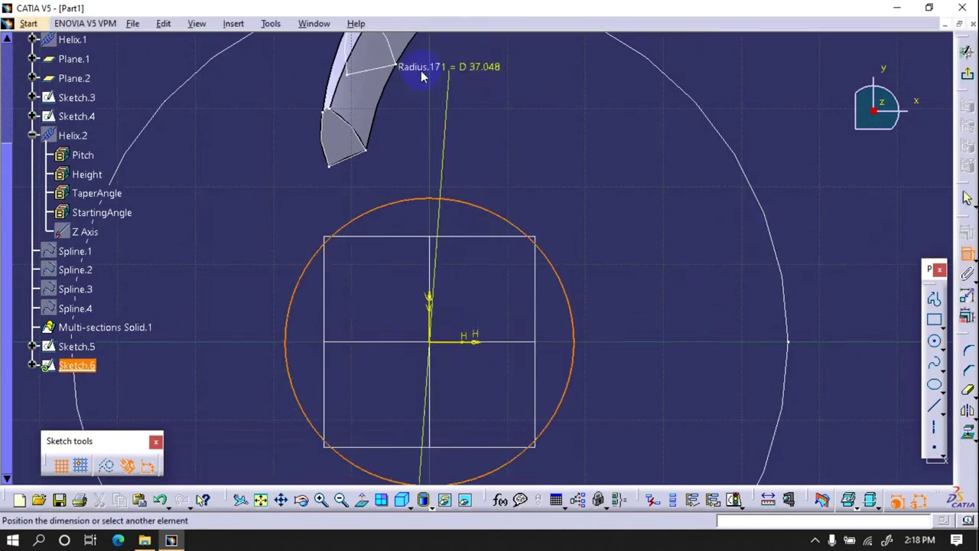
right_click(522, 97)
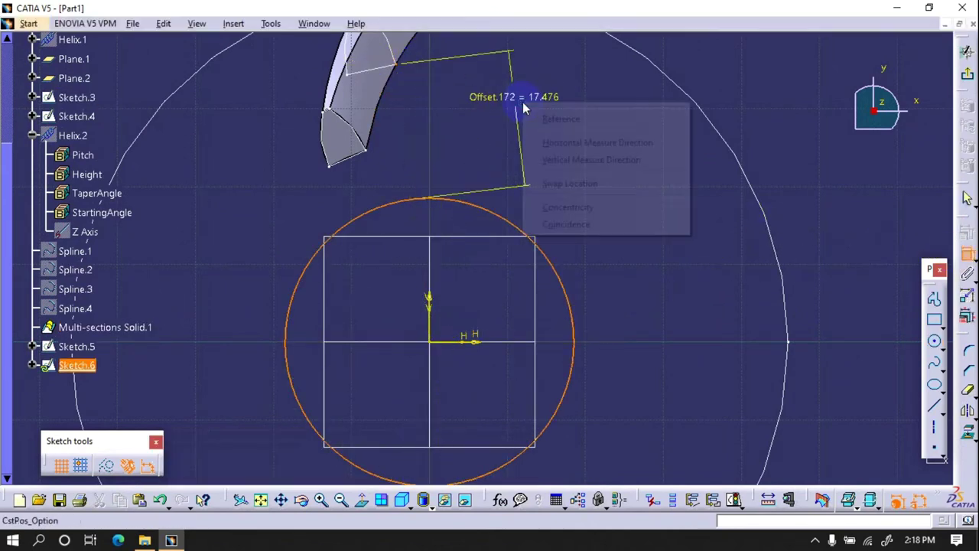
left_click(570, 225)
left_click(966, 74)
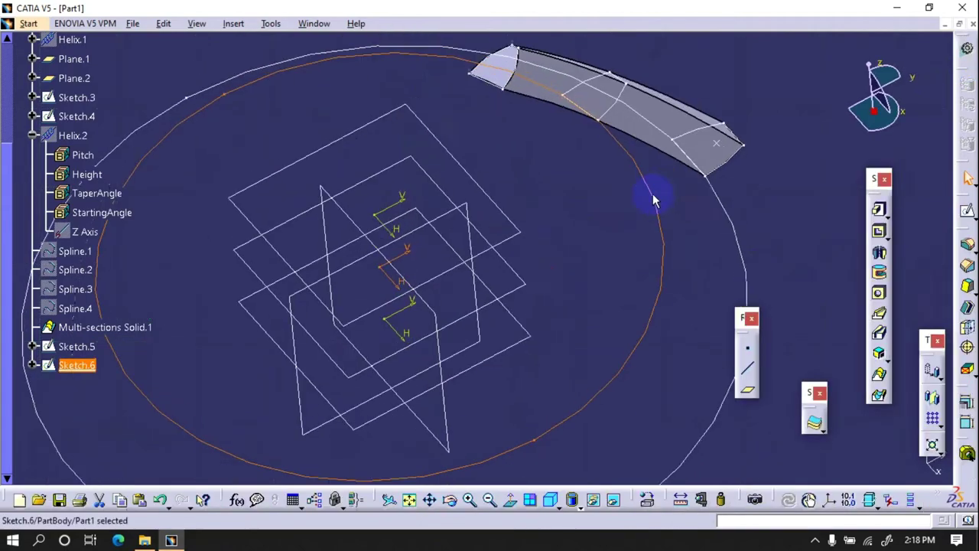
- Create Sketch.7 on the next plane with an origin-centred circle coincident with the tooth edge
left_click(968, 214)
left_click(527, 230)
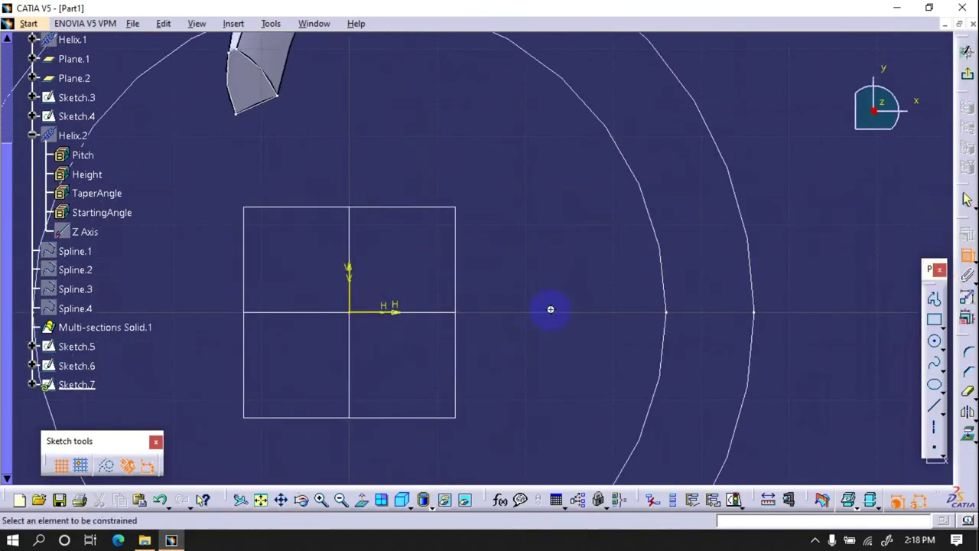
left_click(934, 340)
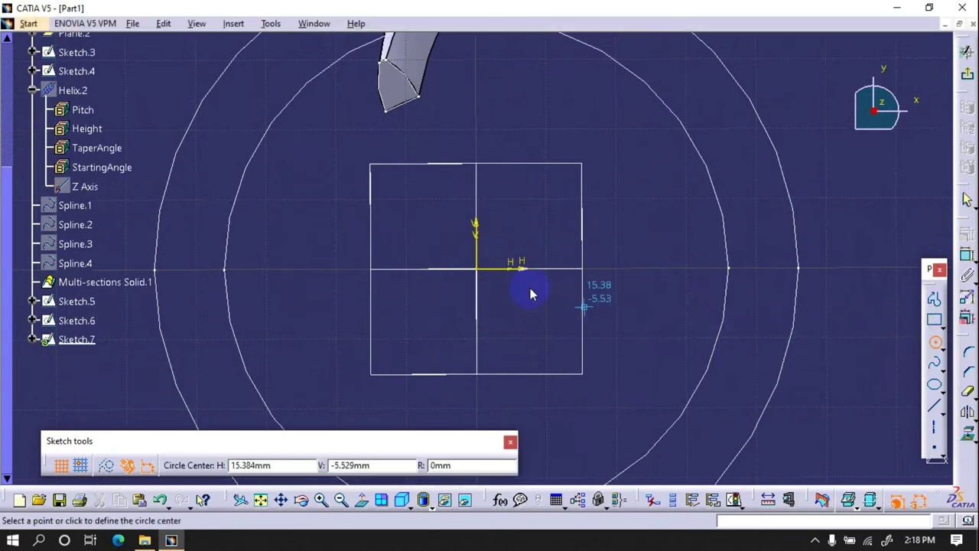
left_click(476, 269)
left_click(504, 137)
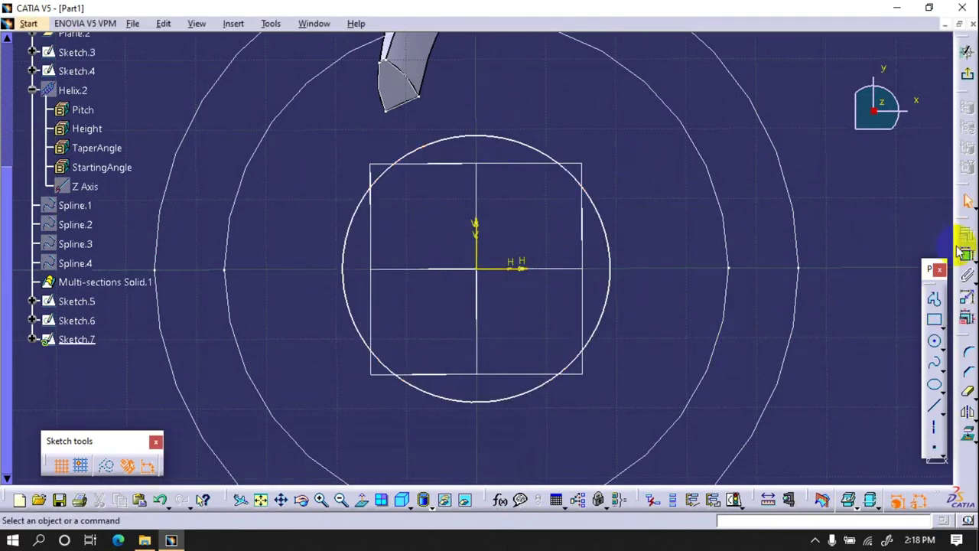
left_click(499, 144)
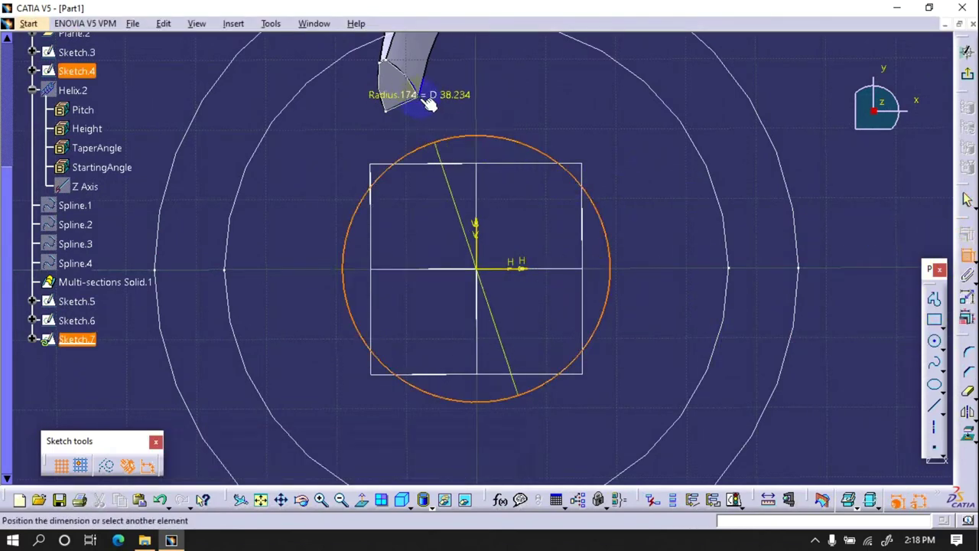
left_click(417, 97)
right_click(524, 88)
left_click(581, 211)
left_click(967, 52)
middle_click_drag(454, 231, 454, 230)
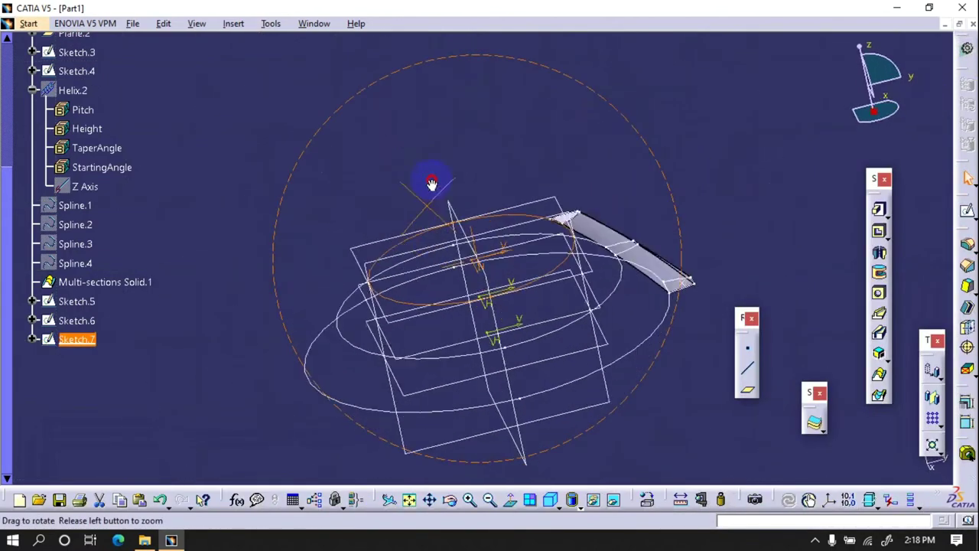
left_click(878, 374)
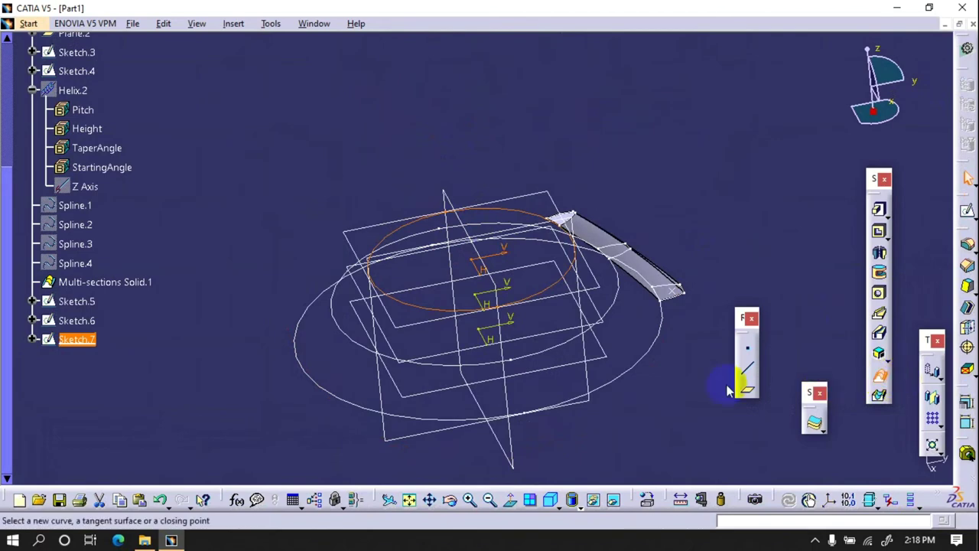
- Attempt a loft from a single circle sketch, then cancel it after the update error
left_click(622, 372)
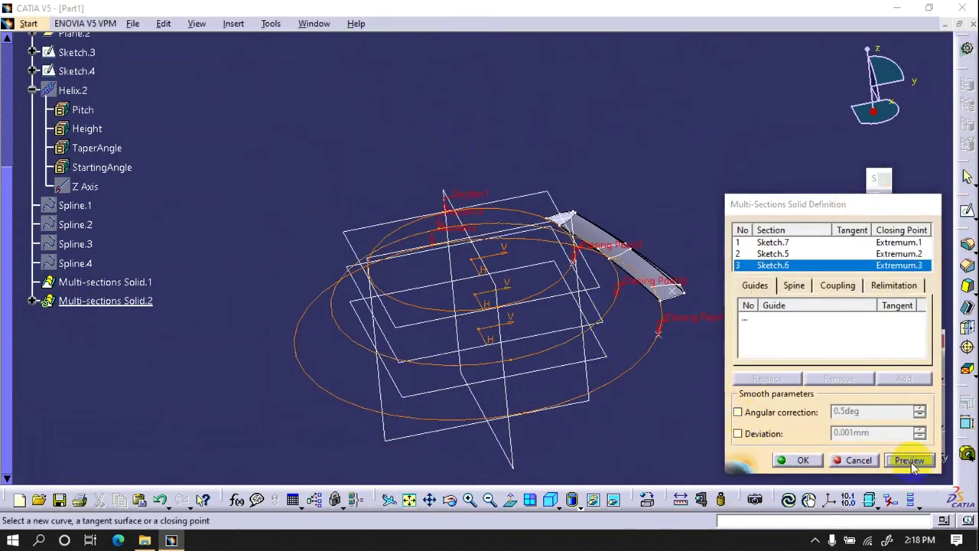
left_click(907, 460)
left_click(586, 306)
left_click(860, 461)
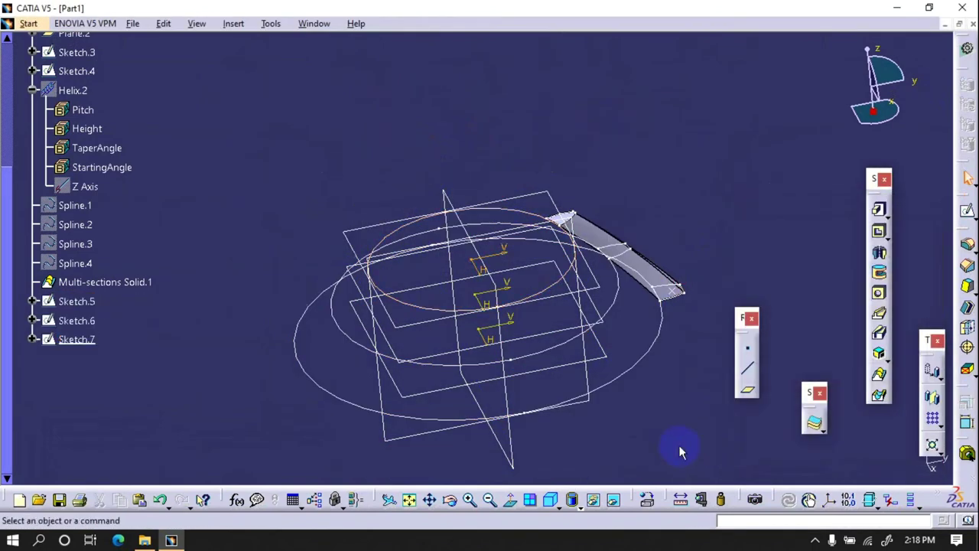
- Loft through Sketch.5, Sketch.6 and Sketch.7 to create Multi-sections Solid.2
left_click(879, 378)
left_click(615, 341)
left_click(590, 287)
left_click(574, 278)
left_click(910, 460)
left_click(911, 459)
mouse_move(681, 431)
middle_mouse_down()
mouse_move(444, 376)
mouse_move(579, 397)
mouse_move(546, 342)
mouse_move(555, 349)
middle_mouse_up()
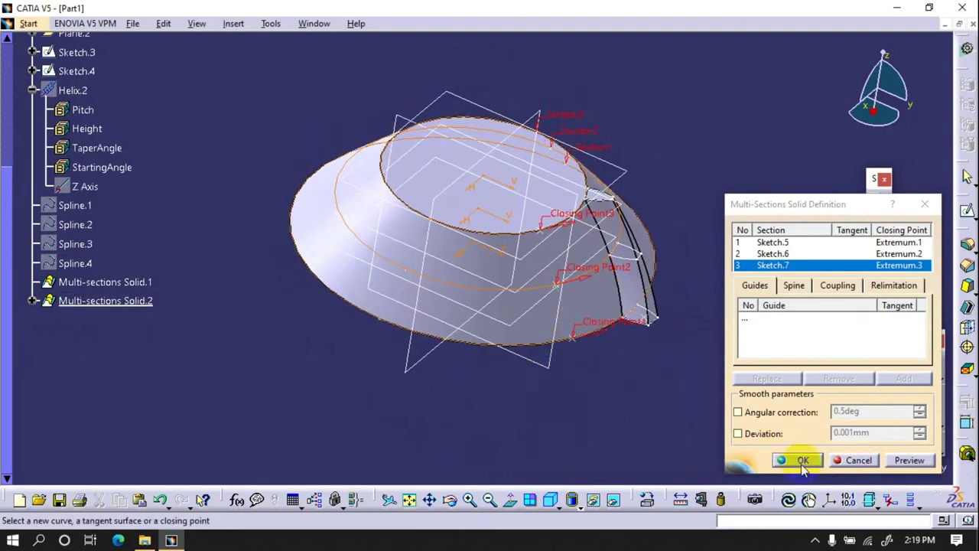
left_click(801, 462)
mouse_move(652, 449)
middle_mouse_down()
mouse_move(497, 273)
mouse_move(303, 400)
middle_mouse_up()
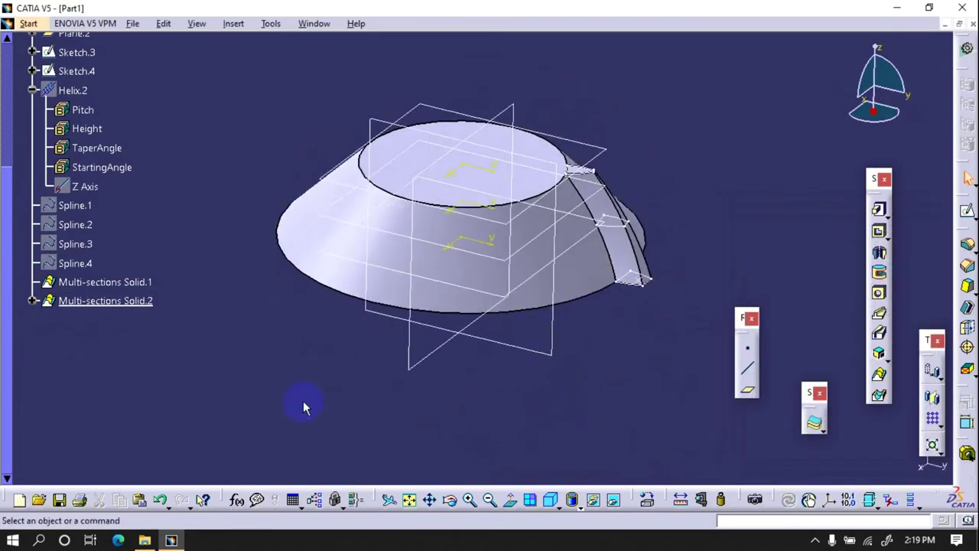
right_click(111, 307)
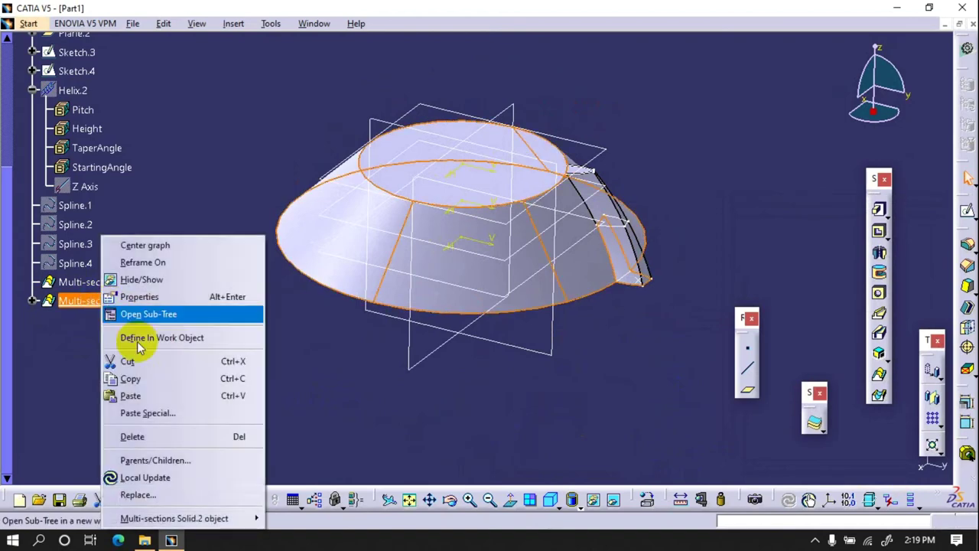
left_click(143, 434)
left_click(839, 459)
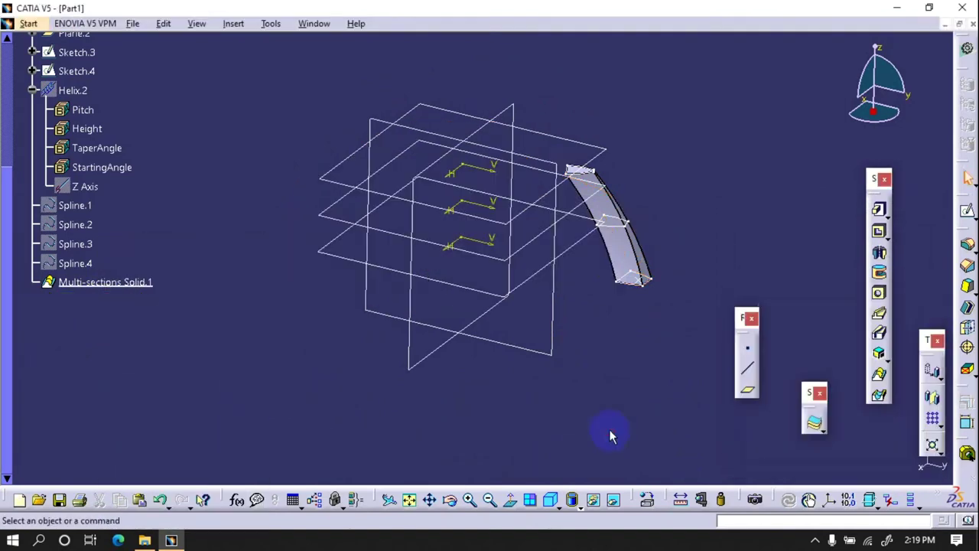
scroll(122, 175, "up", 5)
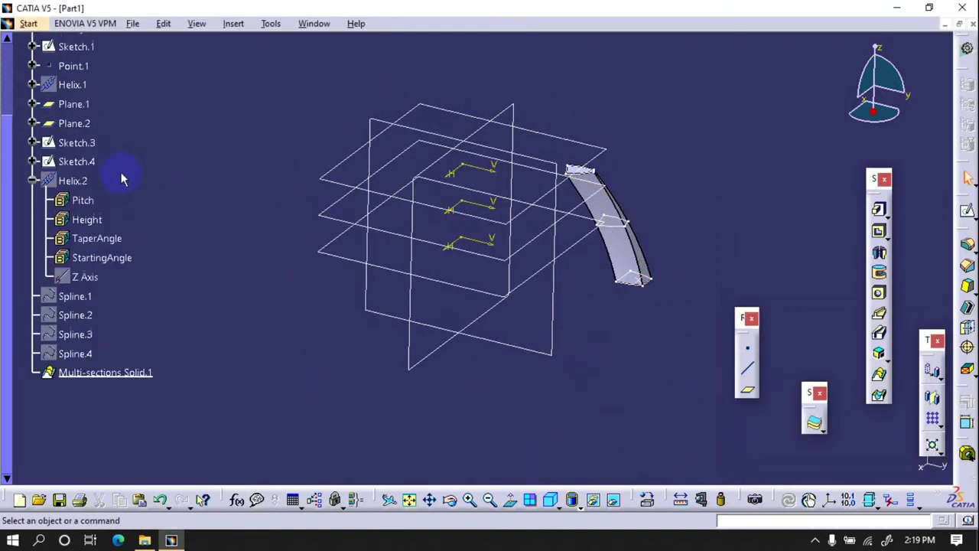
scroll(99, 161, "up", 7)
left_click(76, 182)
left_click(77, 277, "ctrl")
left_click(88, 298, "ctrl")
right_click(88, 298)
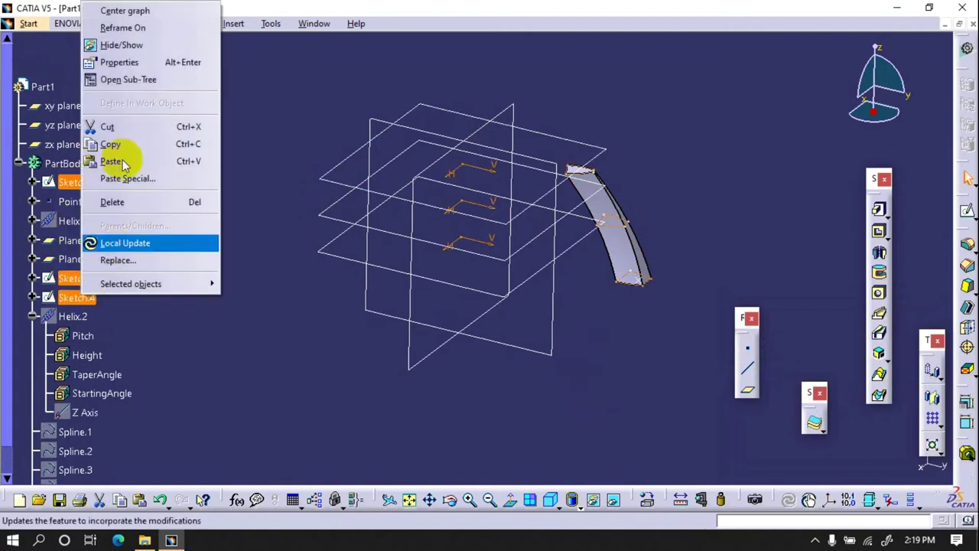
left_click(131, 42)
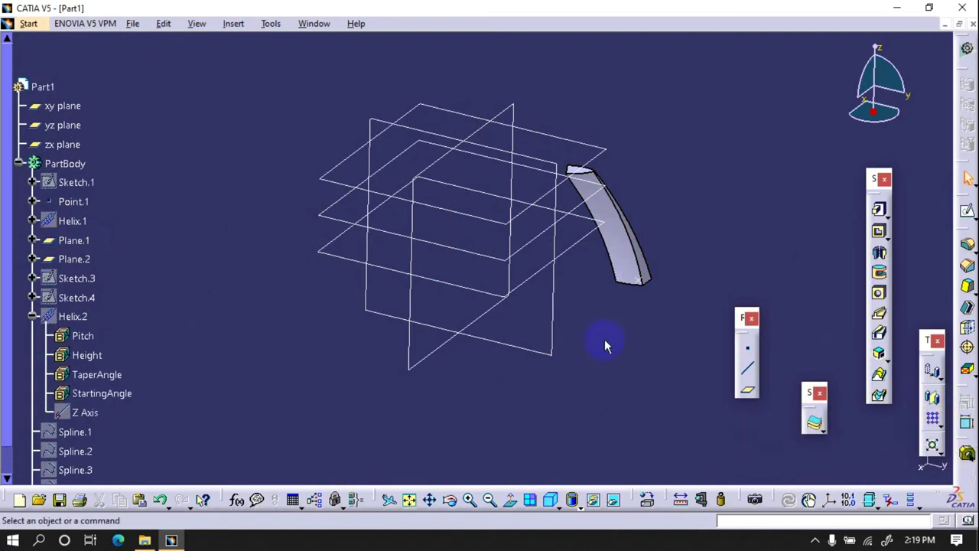
scroll(26, 400, "down", 4)
scroll(61, 306, "down", 1)
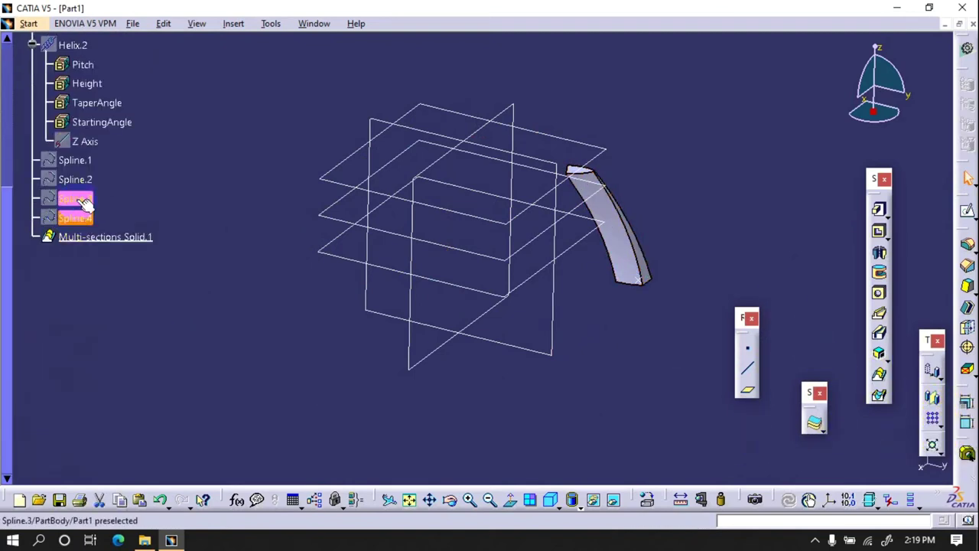
scroll(193, 308, "up", 3)
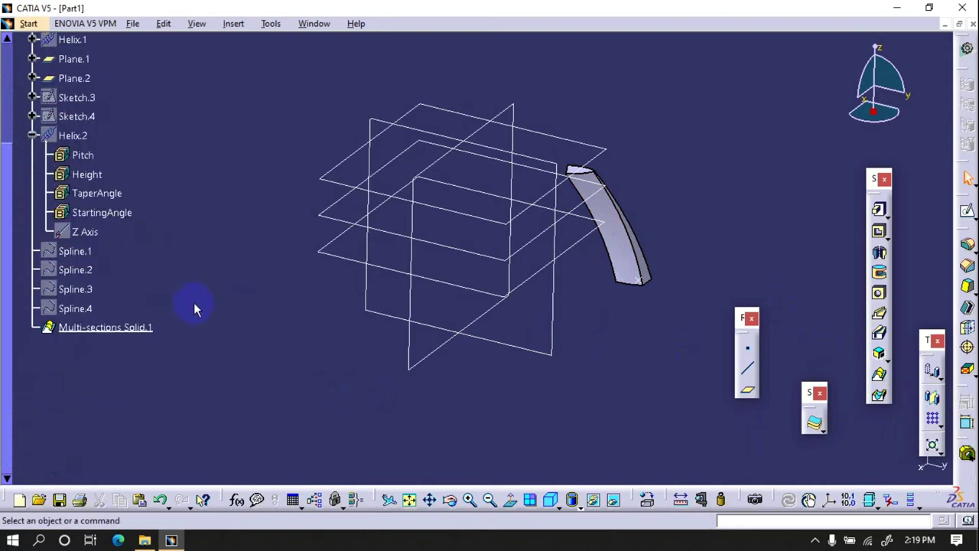
left_click(161, 500)
left_click(184, 499)
left_click(181, 501)
left_click(161, 502)
left_click(161, 501)
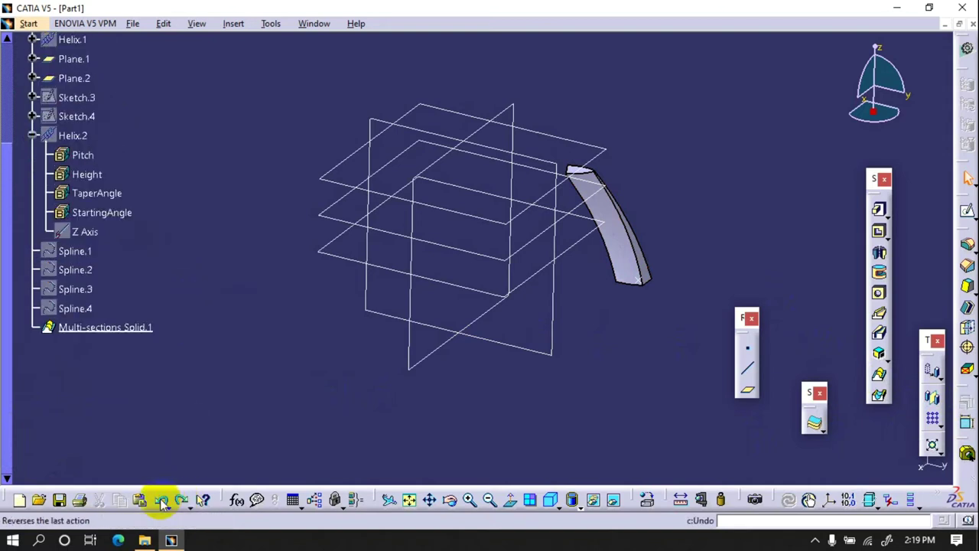
left_click(161, 501)
left_click(162, 501)
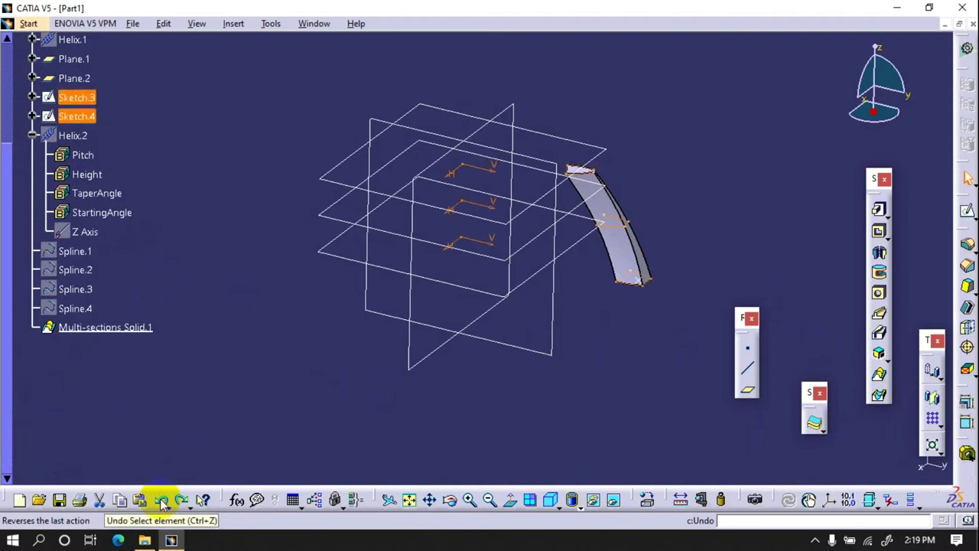
left_click(161, 501)
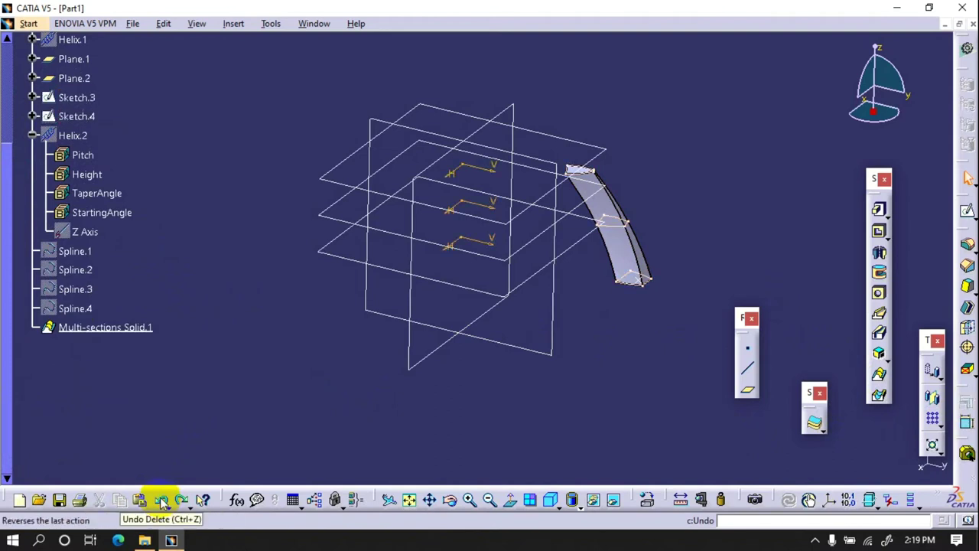
left_click(161, 502)
scroll(115, 229, "up", 2)
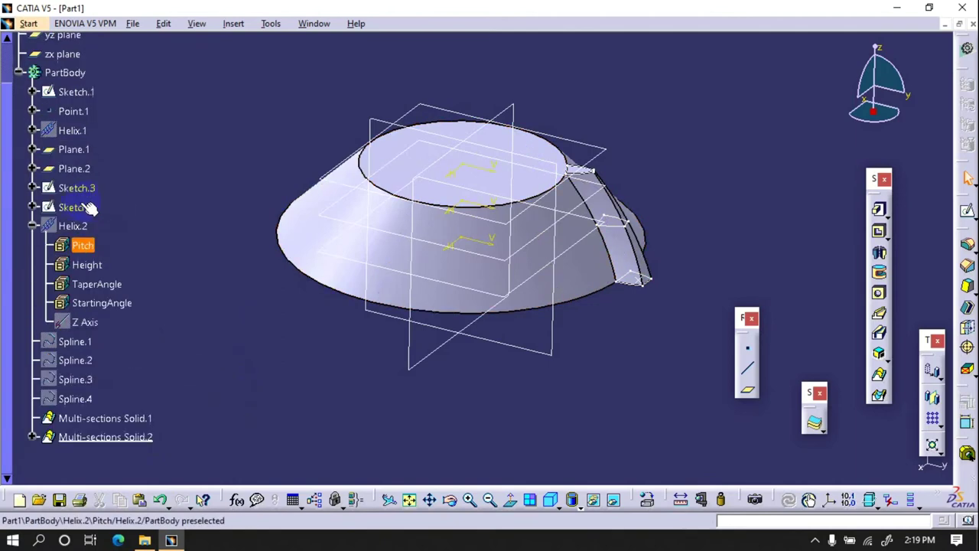
- Hide Sketch.1, Sketch.3, Sketch.4, Plane.1 and Plane.2
left_click(77, 206)
left_click(76, 188, "ctrl")
left_click(76, 92, "ctrl")
right_click(77, 92)
left_click(108, 140)
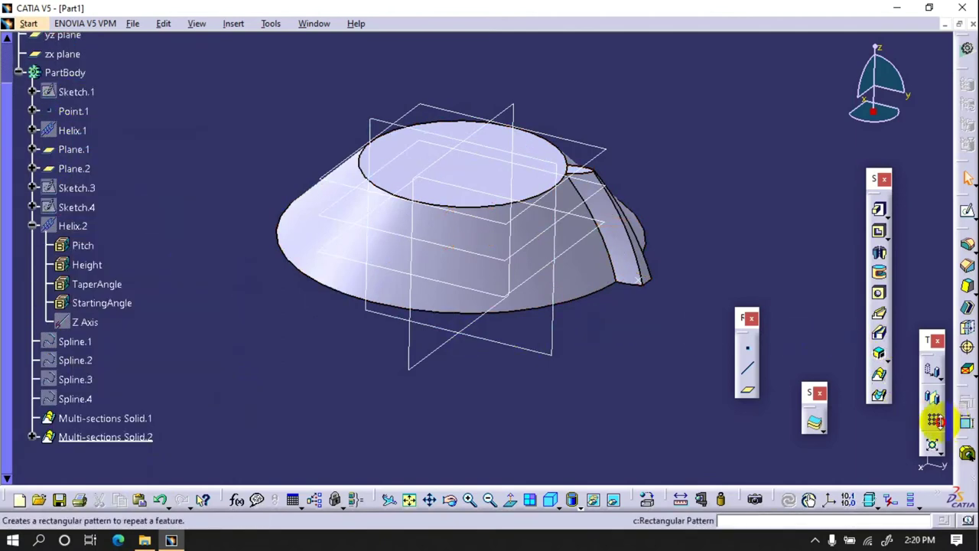
left_click(73, 149)
left_click(77, 168, "ctrl")
right_click(81, 169)
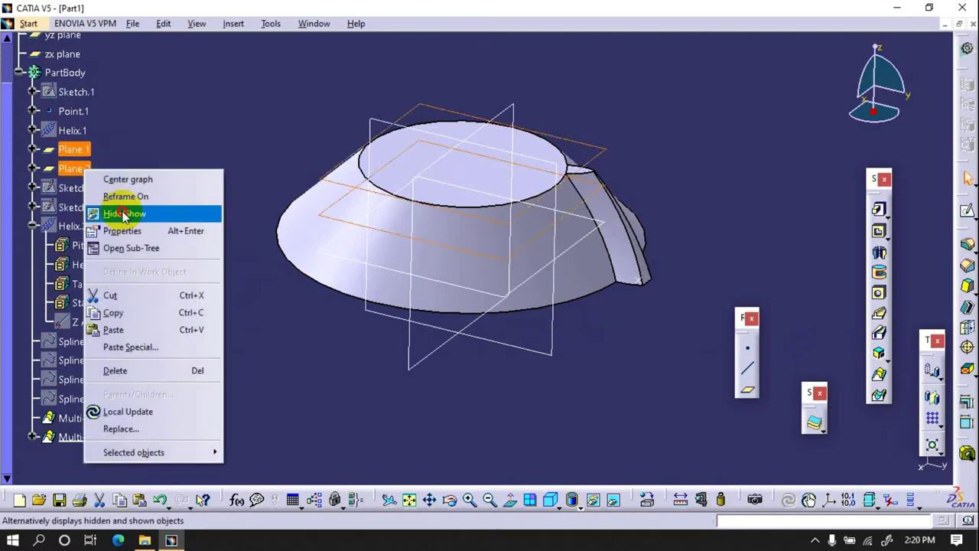
left_click(125, 212)
scroll(153, 183, "down", 5)
- Set up a circular pattern of Multi-sections Solid.1 about the Z Axis
left_click(939, 425)
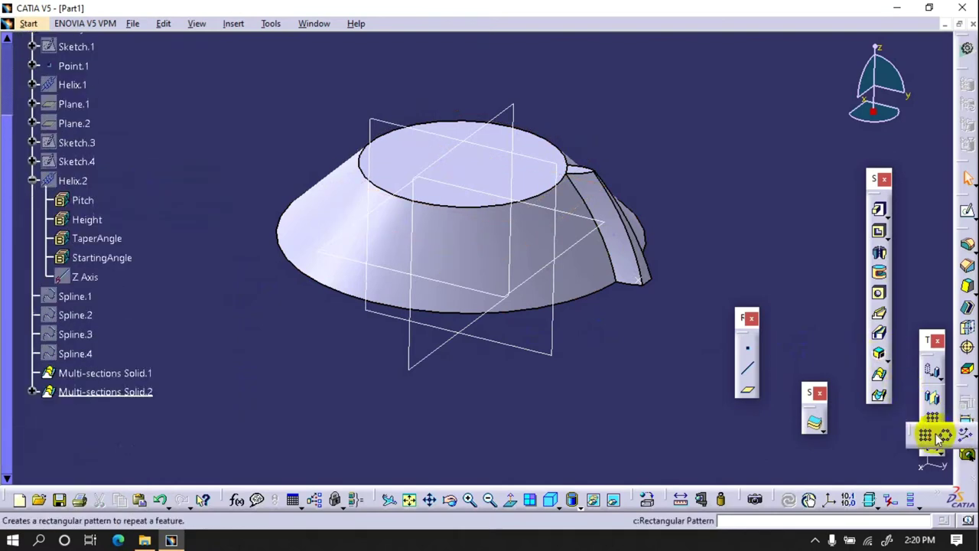
left_click(901, 430)
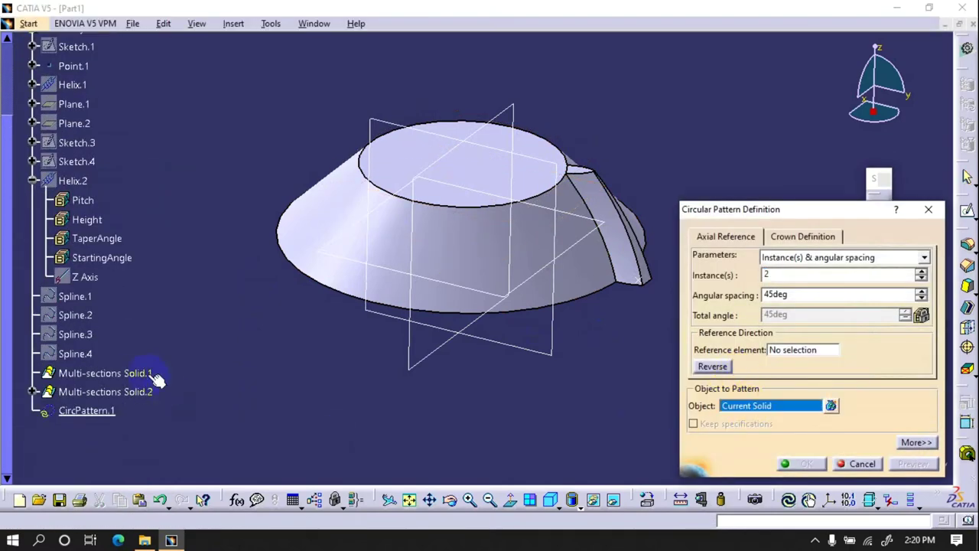
left_click(145, 373)
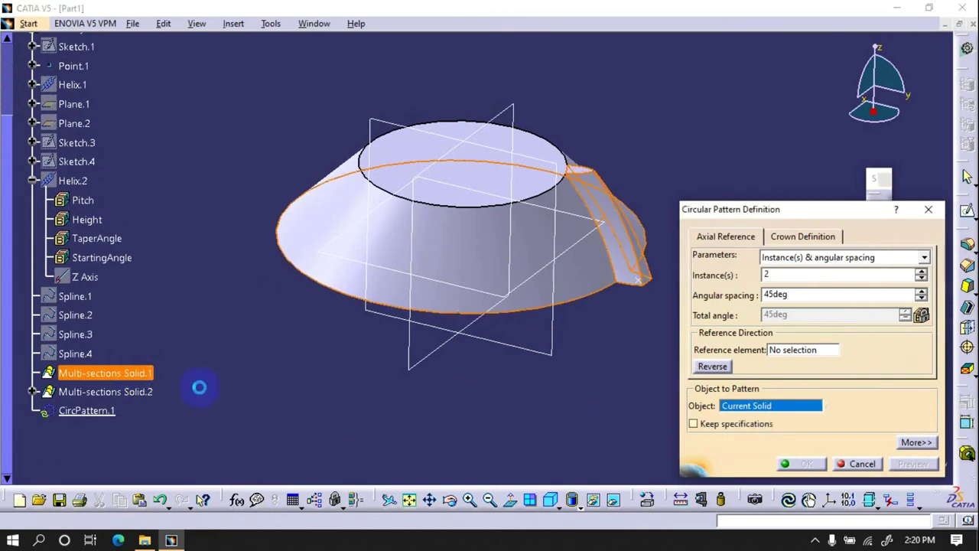
left_click(469, 192)
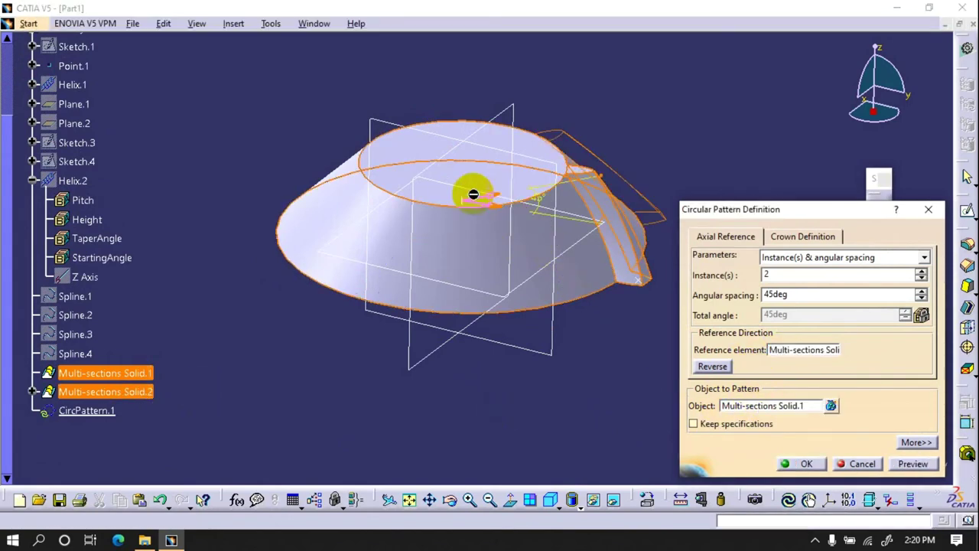
right_click(793, 352)
left_click(817, 304)
- Make the pattern a complete crown of 24 instances and create CircPattern.1
left_click(795, 258)
left_click(798, 293)
left_click(795, 258)
left_click(793, 304)
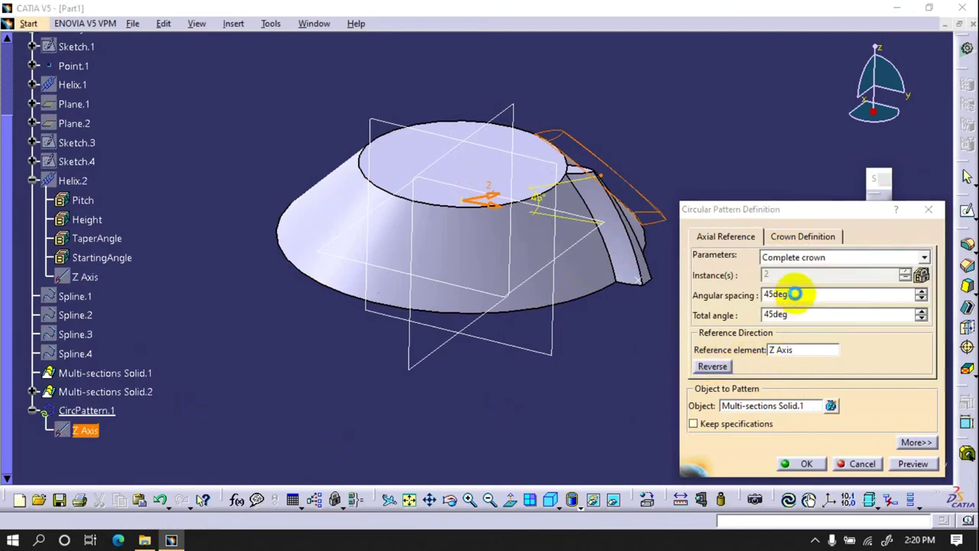
type("4")
left_click(913, 464)
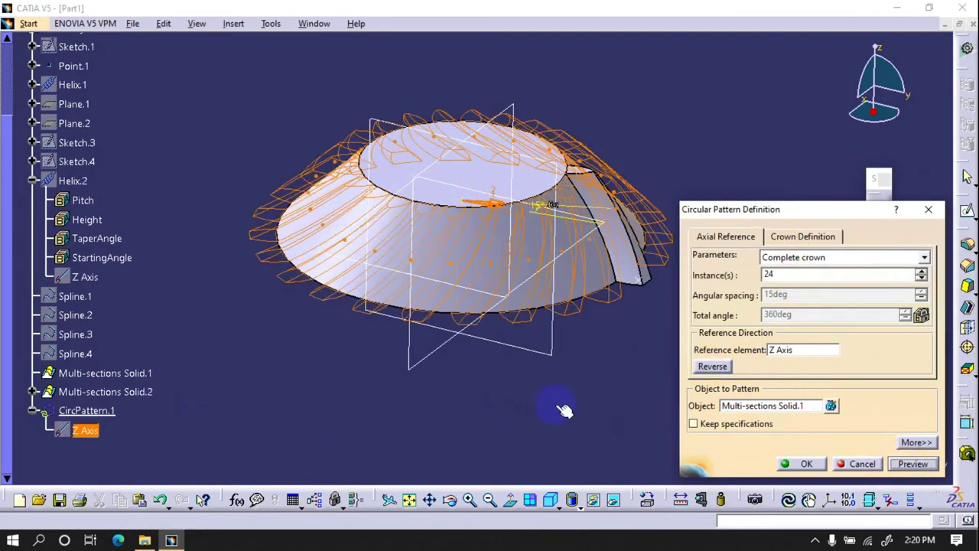
left_click(776, 463)
mouse_move(461, 309)
middle_mouse_down()
mouse_move(481, 365)
mouse_move(448, 234)
mouse_move(449, 170)
mouse_move(443, 203)
mouse_move(474, 4)
mouse_move(481, 280)
mouse_move(540, 238)
mouse_move(413, 145)
mouse_move(469, 87)
mouse_move(476, 100)
mouse_move(489, 70)
mouse_move(500, 298)
mouse_move(481, 234)
mouse_move(551, 109)
mouse_move(586, 77)
mouse_move(555, 290)
mouse_move(530, 345)
middle_mouse_up()
left_click(864, 464)
left_click(966, 215)
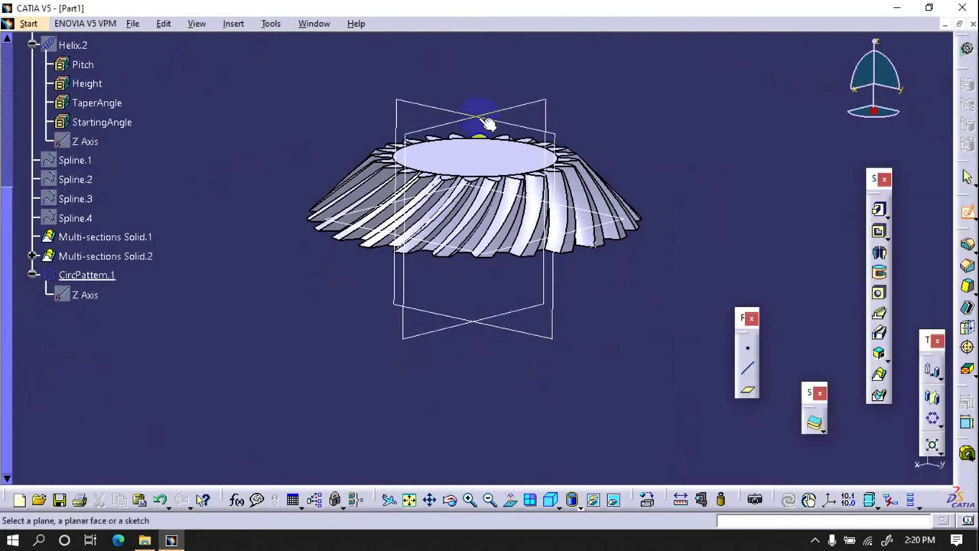
- On the new sketch plane, draw a construction line rising up-left from beside the gear base
left_click(491, 122)
middle_click_drag(519, 259, 897, 322)
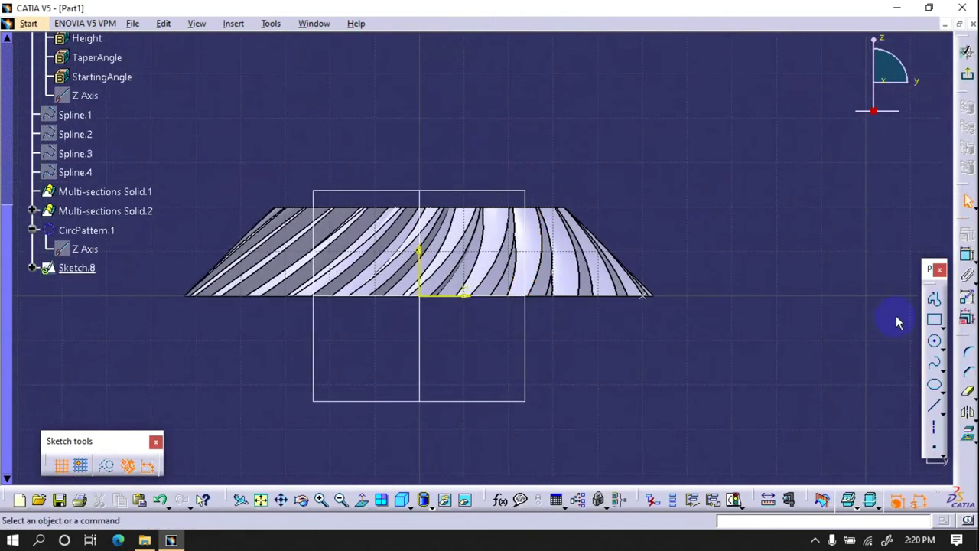
left_click(933, 300)
left_click(766, 291)
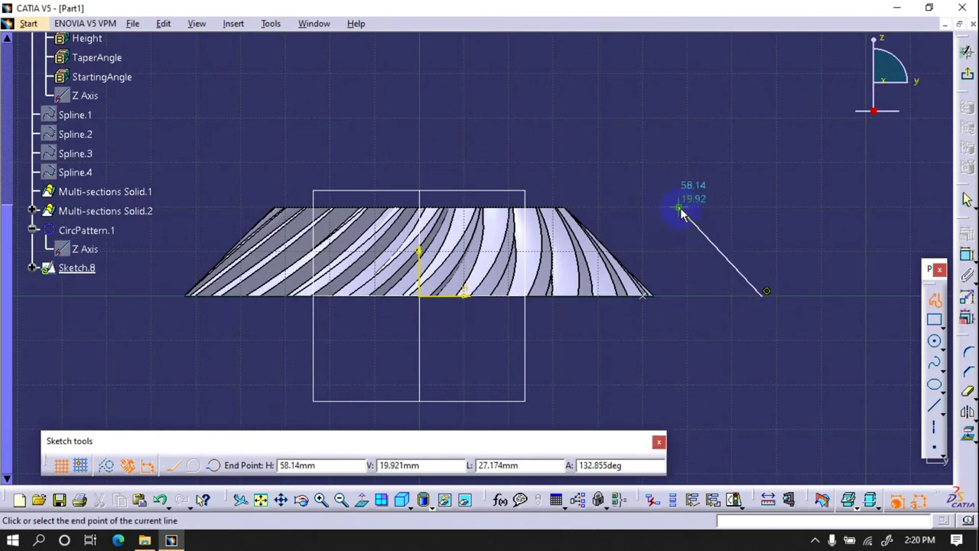
left_click(684, 207)
left_click(934, 300)
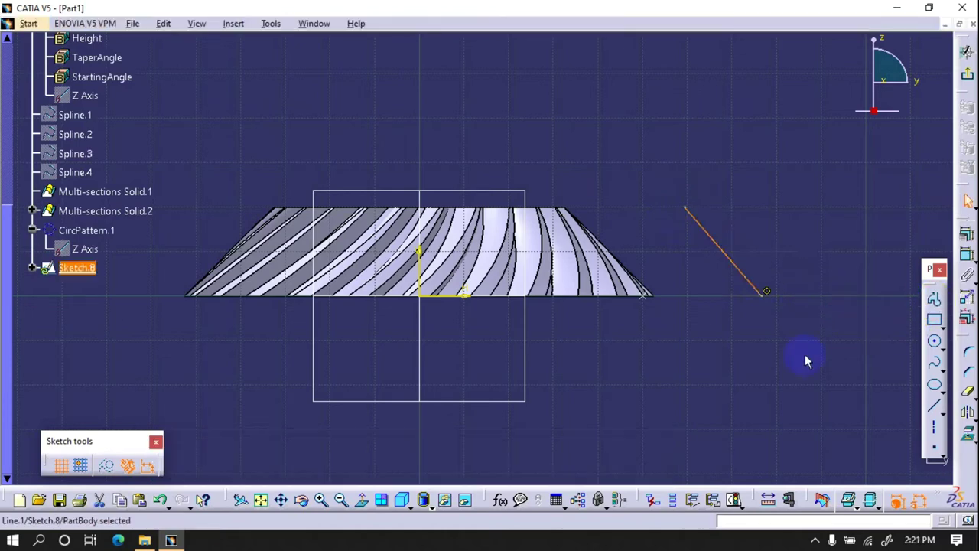
left_click(107, 468)
- Dimension the line's lower end with a 72 mm offset
left_click(966, 256)
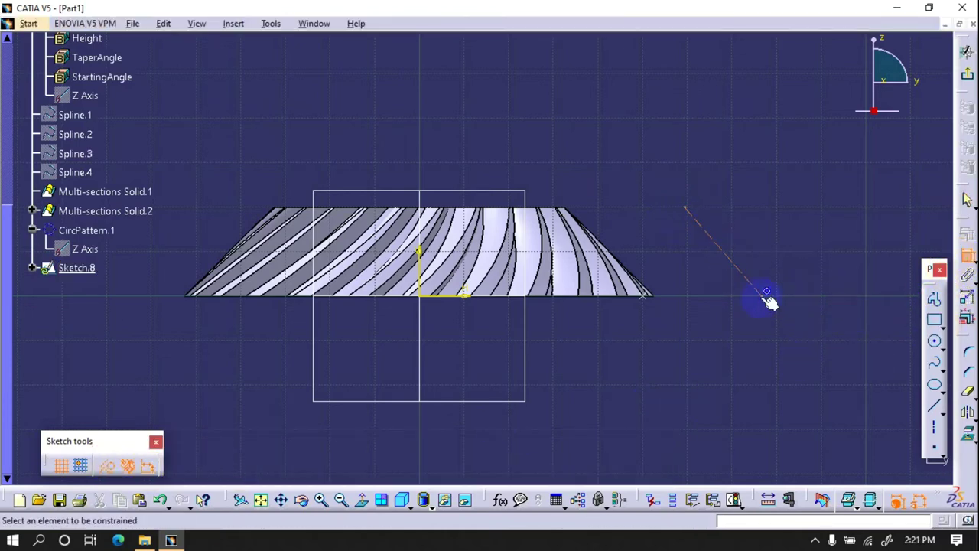
left_click(767, 294)
left_click(543, 421)
double_click(561, 417)
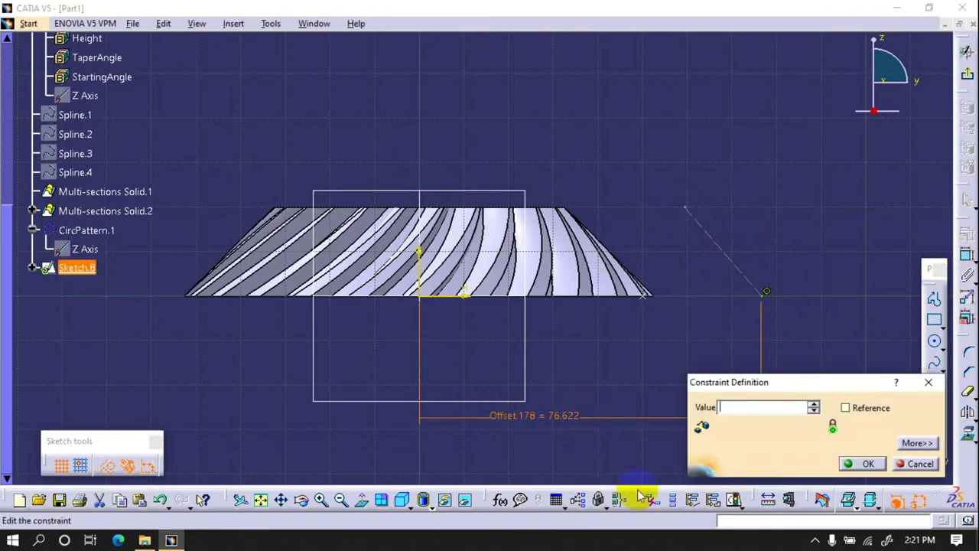
type("75-3")
key("Return")
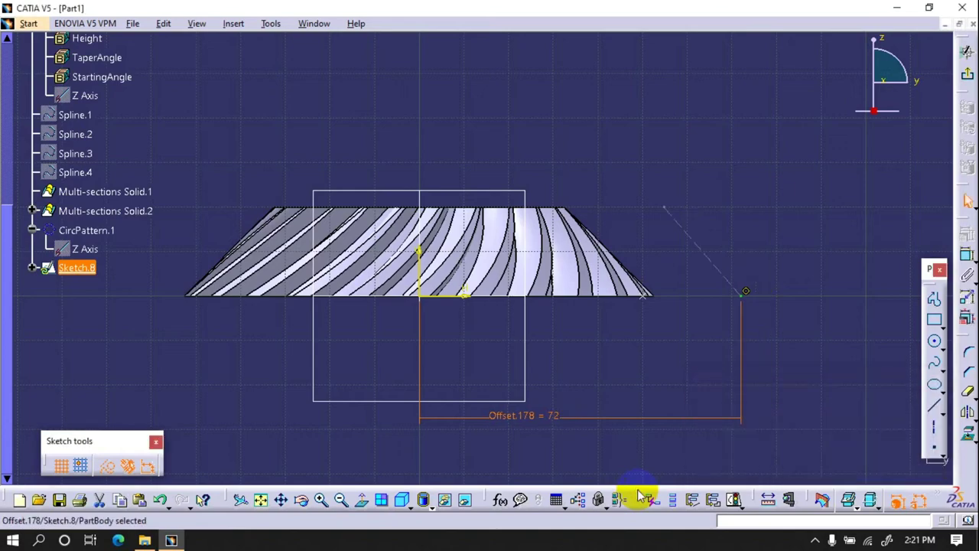
double_click(548, 415)
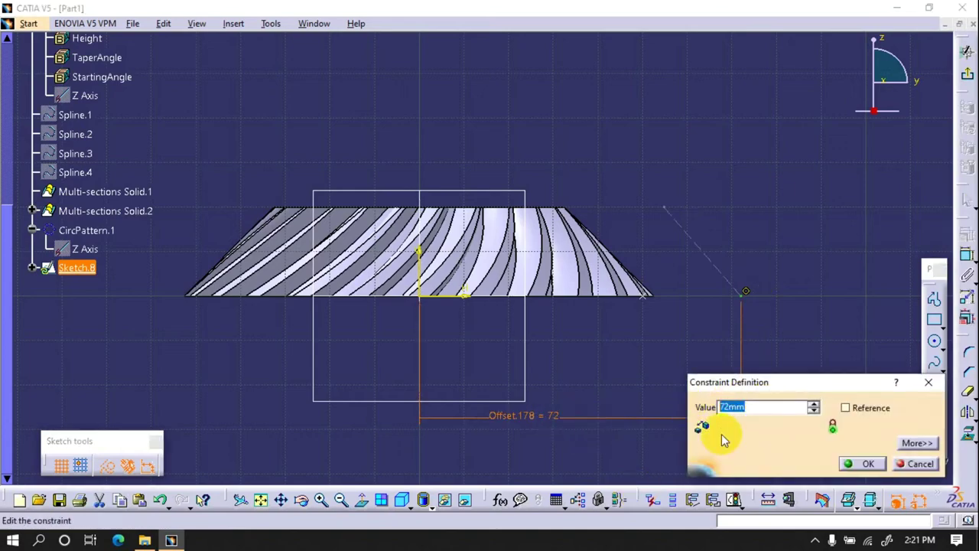
left_click(905, 464)
- Delete the 72 mm offset and make the line end coincident with a Sketch.1 point
scroll(160, 175, "up", 3)
scroll(160, 175, "up", 3)
right_click(78, 182)
left_click(369, 285)
mouse_move(617, 281)
middle_mouse_down()
mouse_move(600, 356)
mouse_move(578, 309)
mouse_move(534, 340)
mouse_move(510, 227)
mouse_move(481, 280)
middle_mouse_up()
right_click(483, 282)
left_click(566, 474)
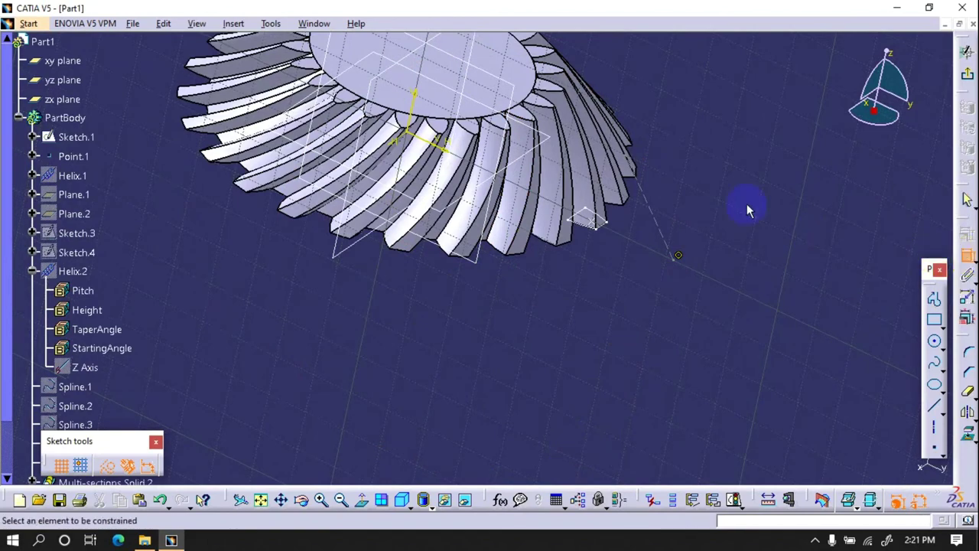
right_click(664, 319)
left_click(700, 384)
middle_click_drag(612, 240, 578, 195)
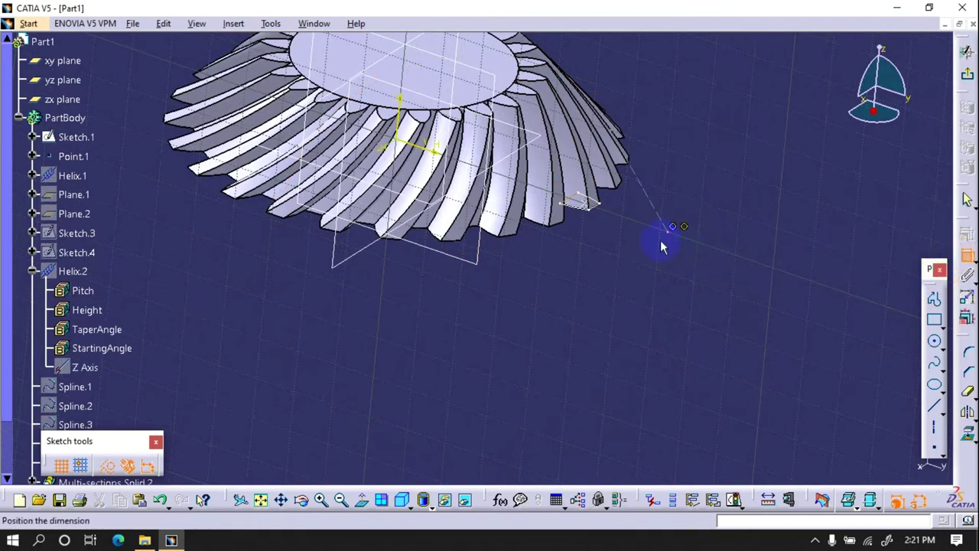
left_click(924, 281)
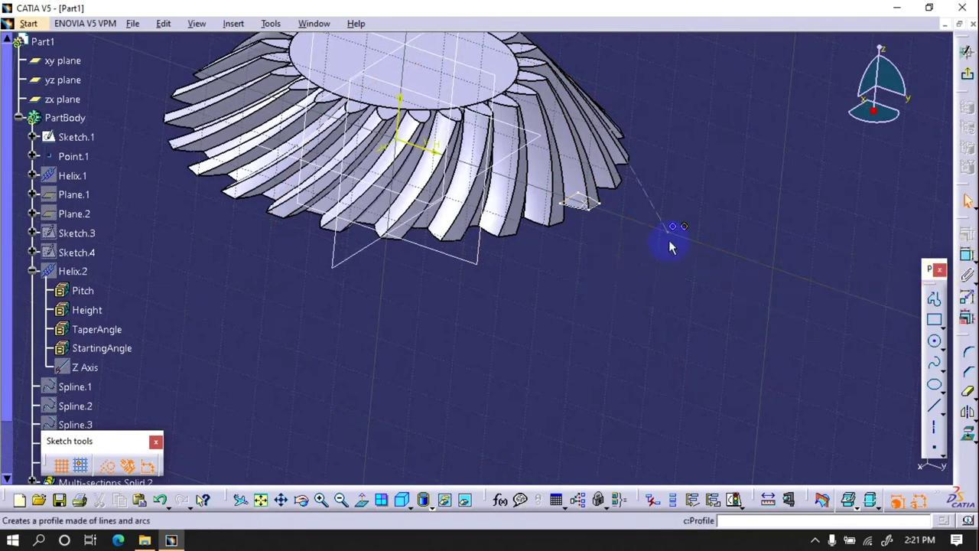
left_click(790, 498)
- Measure between gear arcs using the Arc center and Center of 3 points arc selection modes
left_click(572, 203)
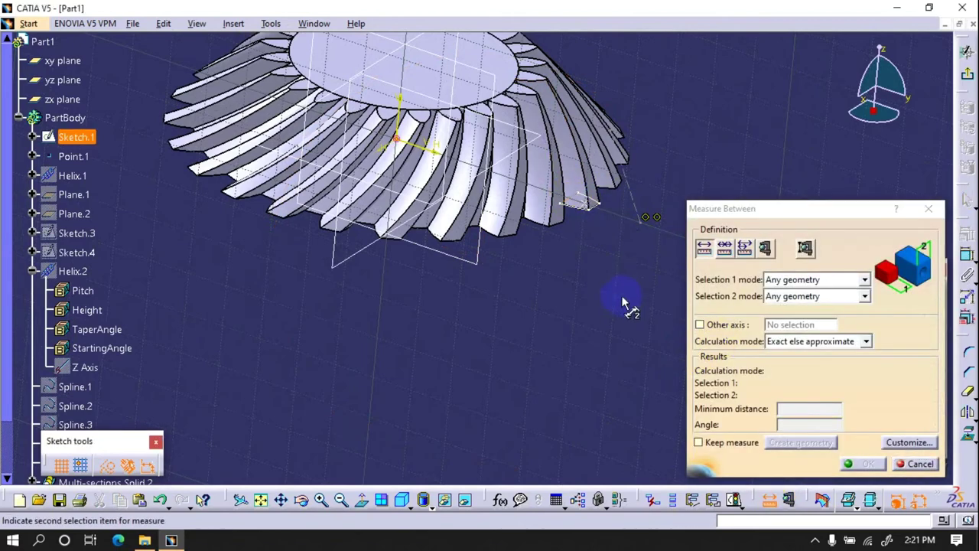
left_click(784, 279)
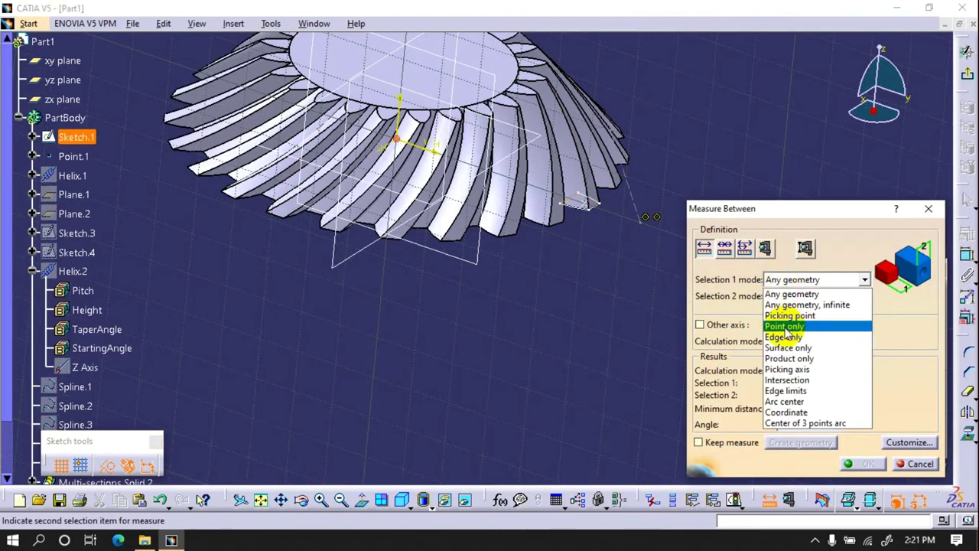
left_click(788, 402)
left_click(815, 296)
left_click(785, 418)
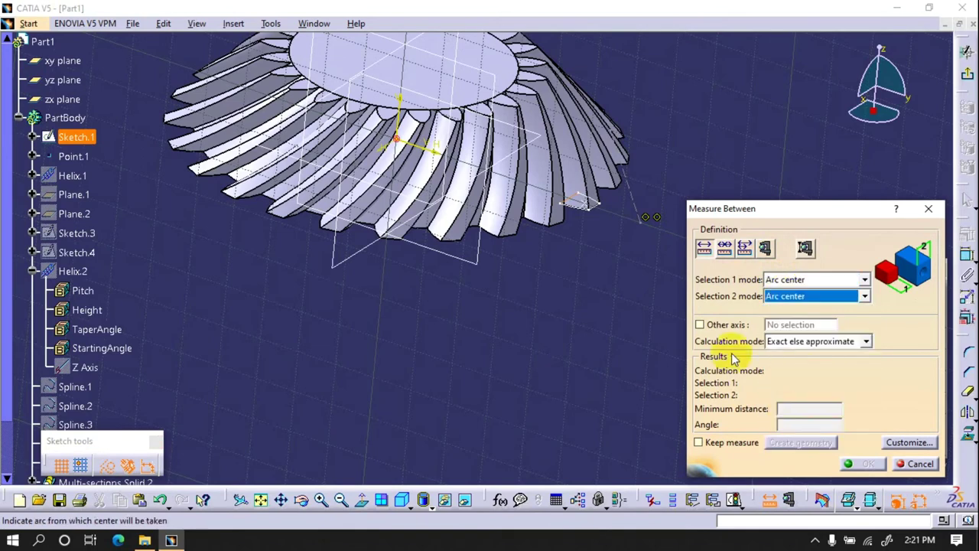
left_click(575, 203)
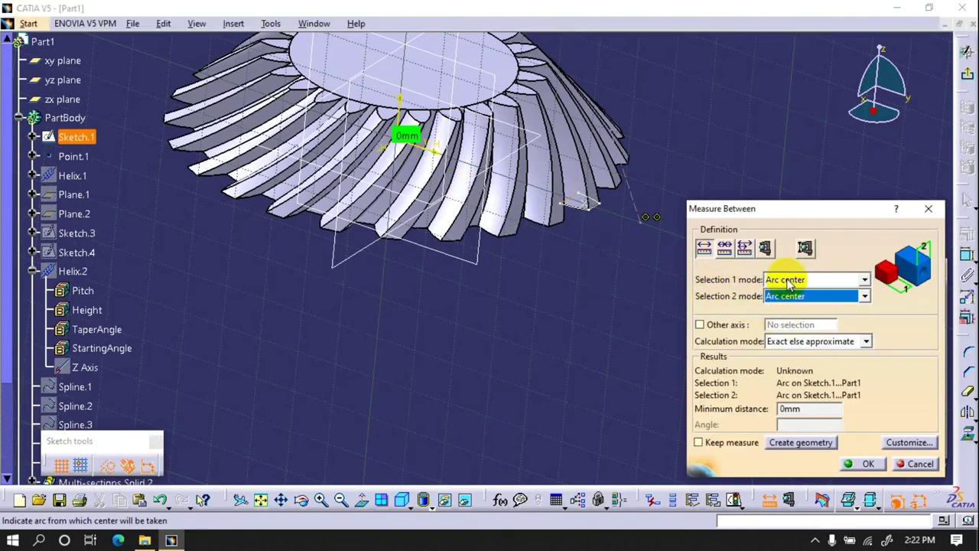
left_click(788, 280)
left_click(795, 401)
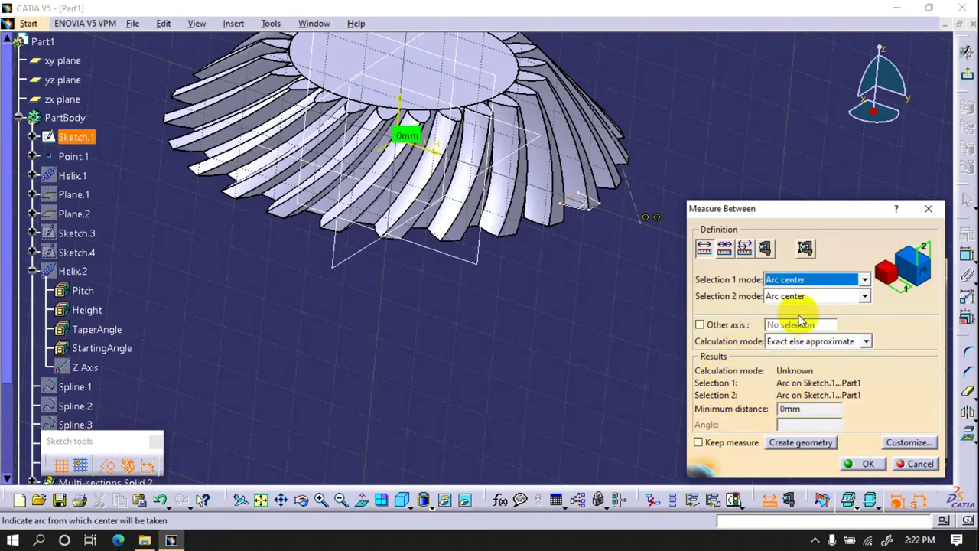
left_click(812, 296)
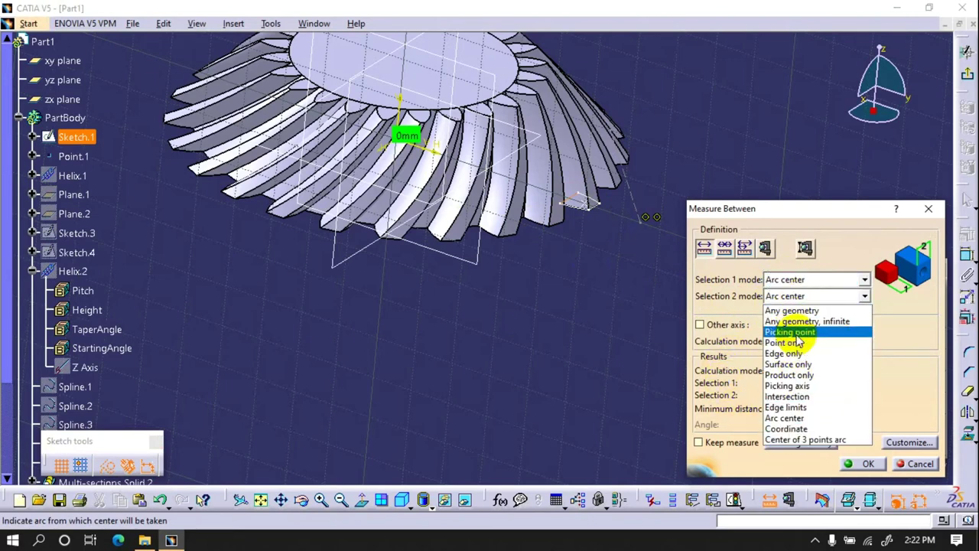
left_click(814, 442)
left_click(784, 279)
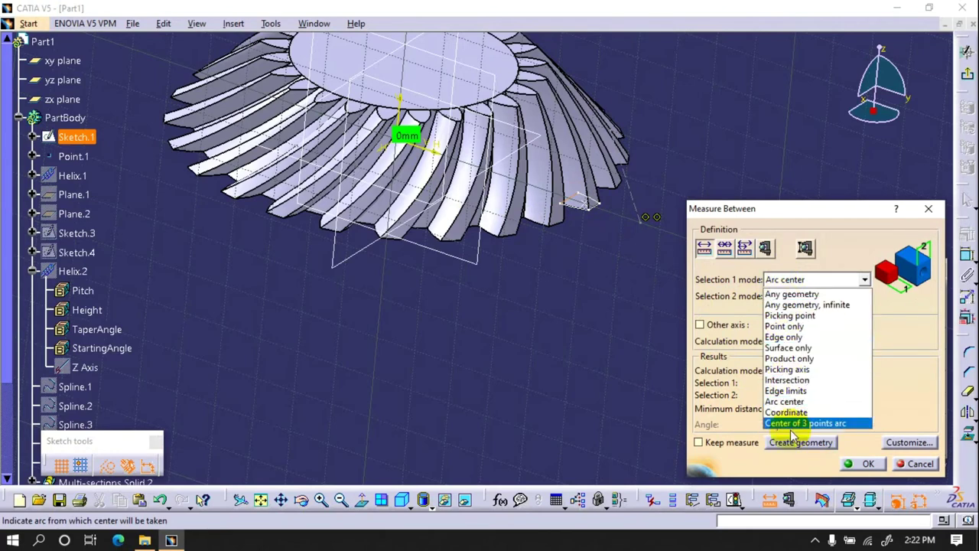
left_click(795, 400)
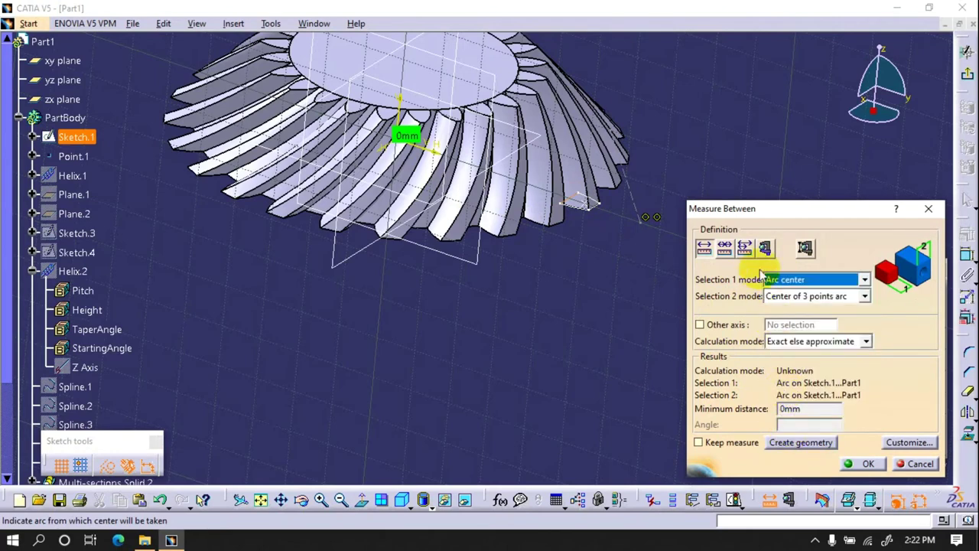
left_click(577, 202)
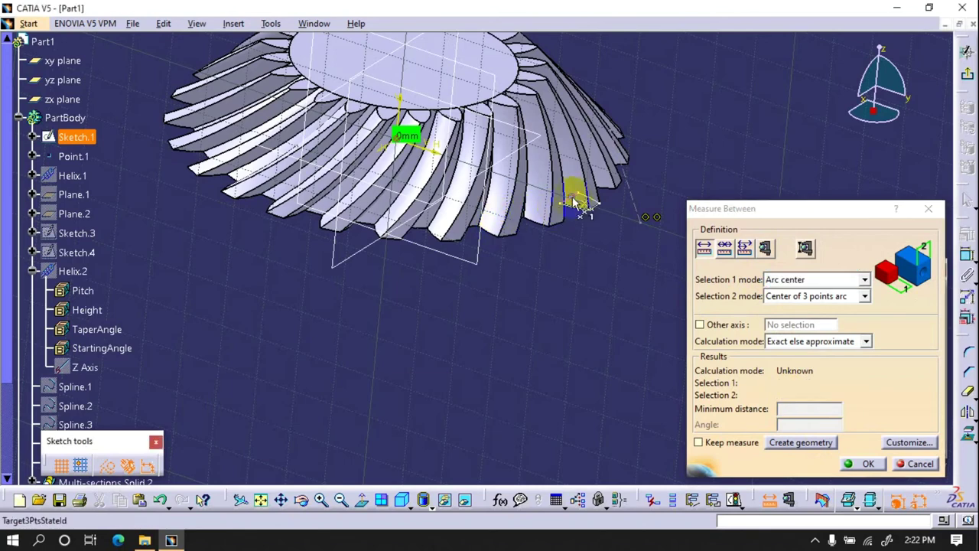
left_click(776, 279)
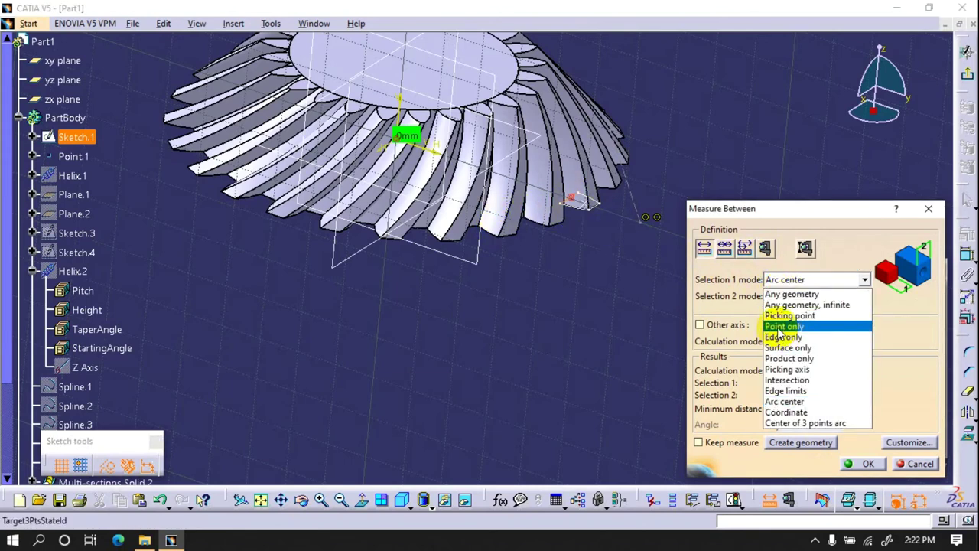
left_click(805, 422)
- Cancel the measurement and open the construction line's definition (22.291mm at 116.661deg)
left_click(920, 463)
mouse_move(590, 320)
middle_mouse_down()
mouse_move(581, 246)
mouse_move(610, 209)
middle_mouse_up()
double_click(601, 192)
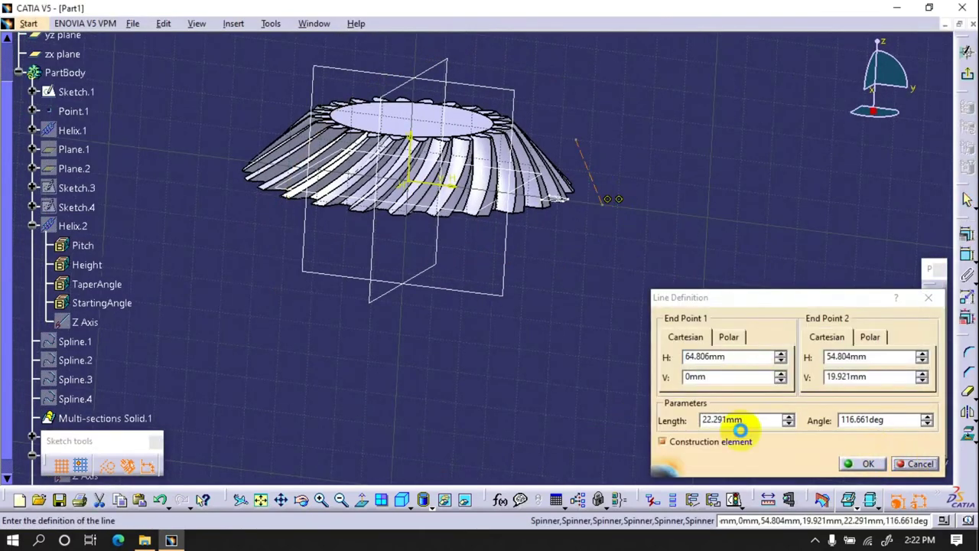
- Close the line definition and dimension the point's horizontal offset from the axis at 36 mm
key("Return")
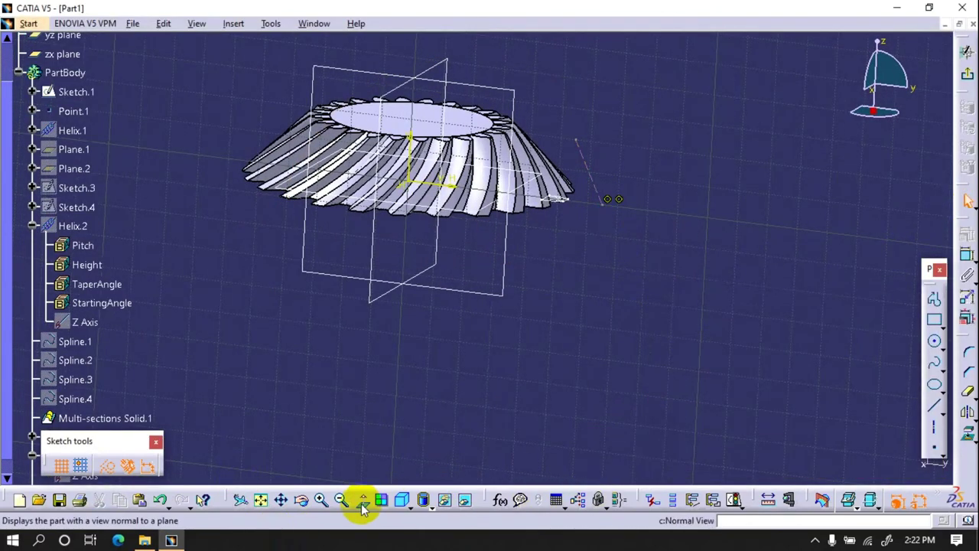
left_click(361, 499)
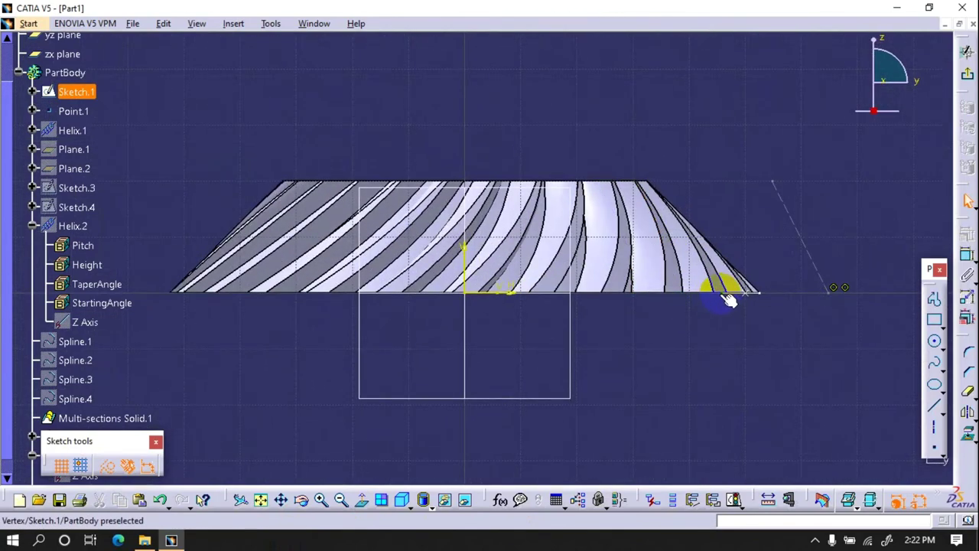
left_click(963, 255)
left_click(834, 291)
left_click(465, 271)
left_click(630, 389)
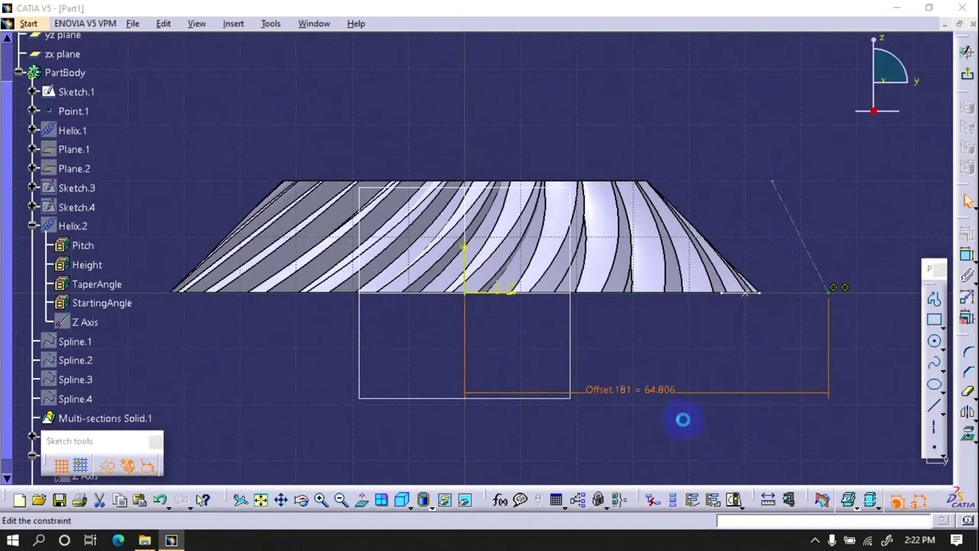
double_click(683, 419)
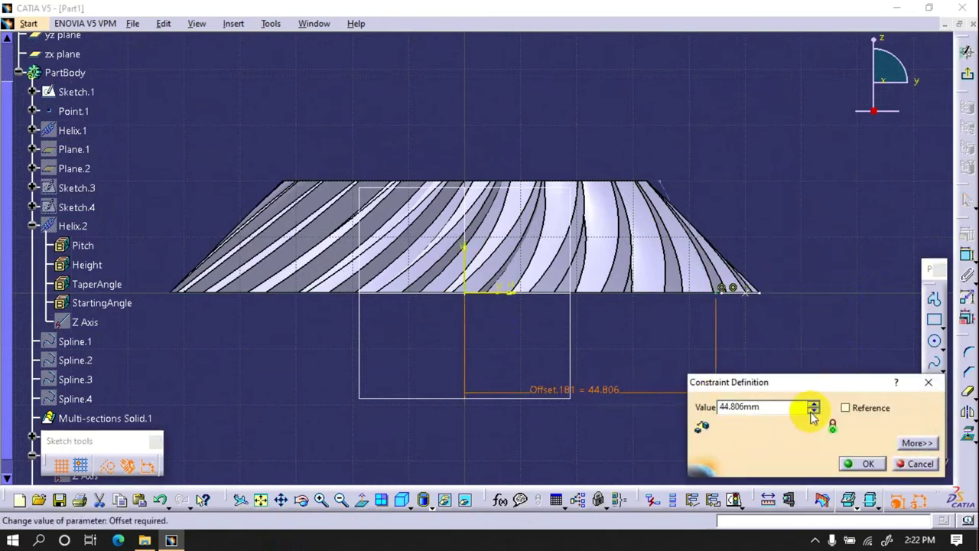
left_click(813, 406)
type("(75-3)/2")
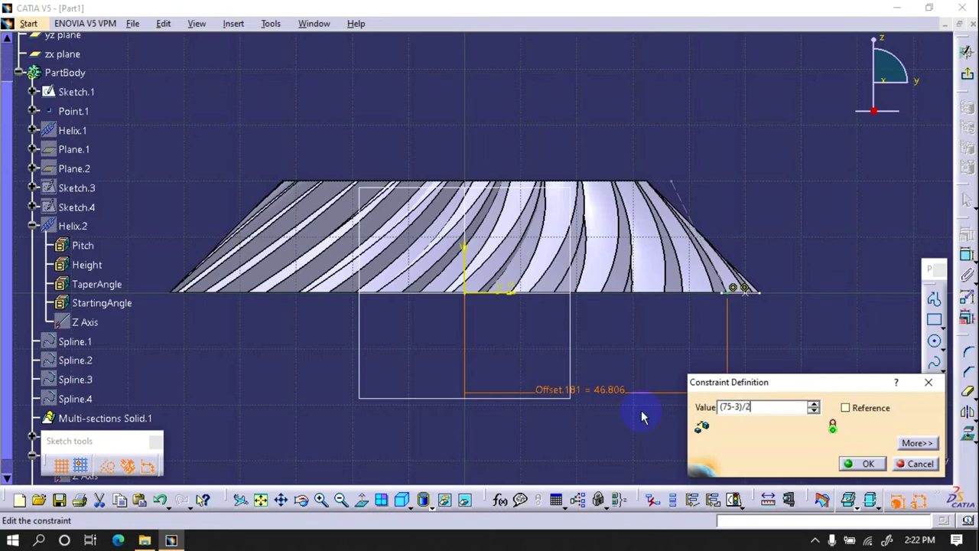
key("Return")
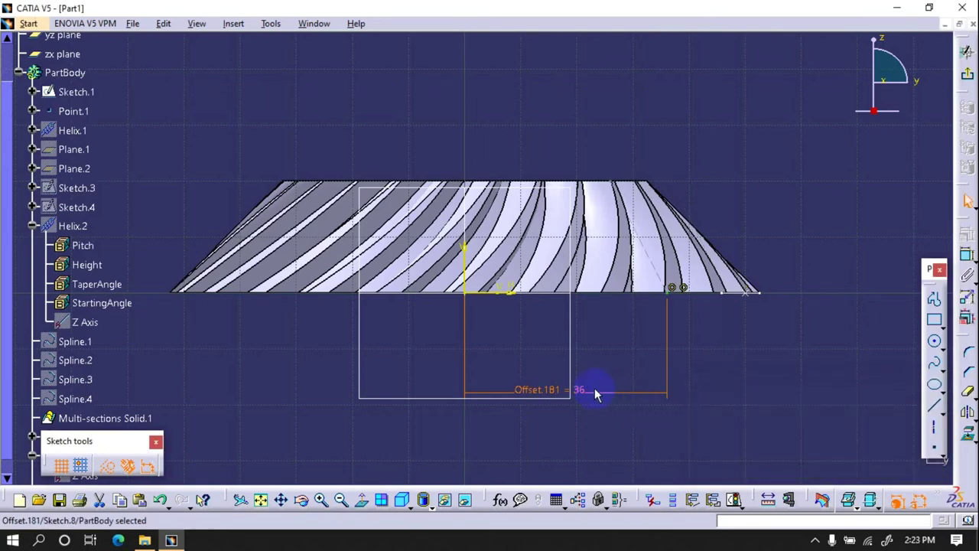
- Change the Offset.181 dimension from 36 to 46 mm
double_click(604, 392)
left_click(811, 406)
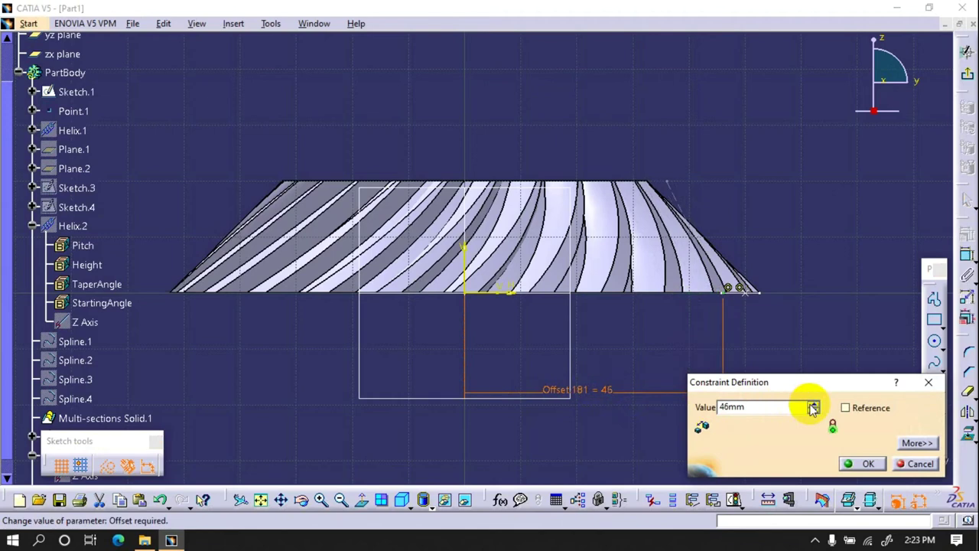
left_click(861, 463)
- Open Sketch.1 from the tree for editing
scroll(110, 197, "up", 3)
left_click(73, 227)
double_click(72, 226)
- Check the radius dimensions in Sketch.1, then exit back to the 3D part
middle_click_drag(553, 267, 623, 411)
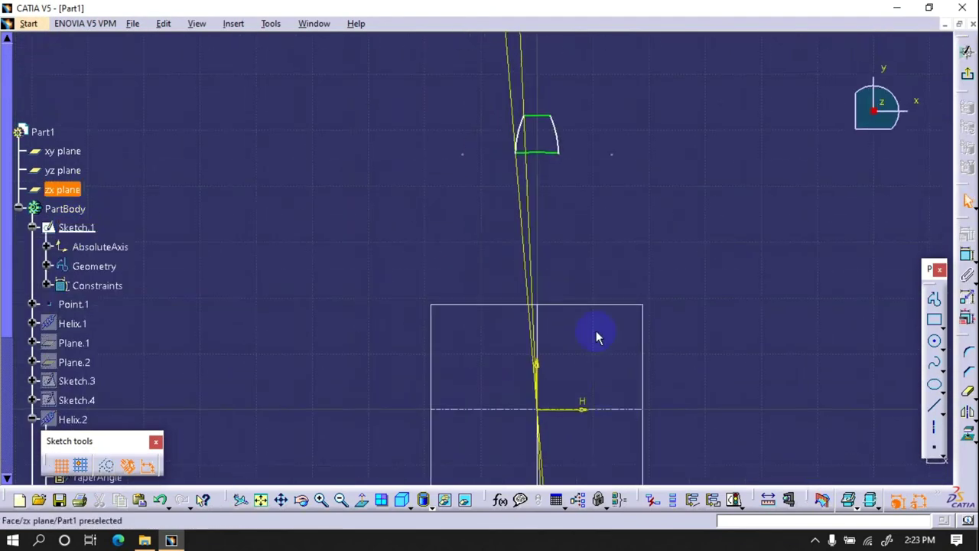
middle_click_drag(641, 243, 586, 400)
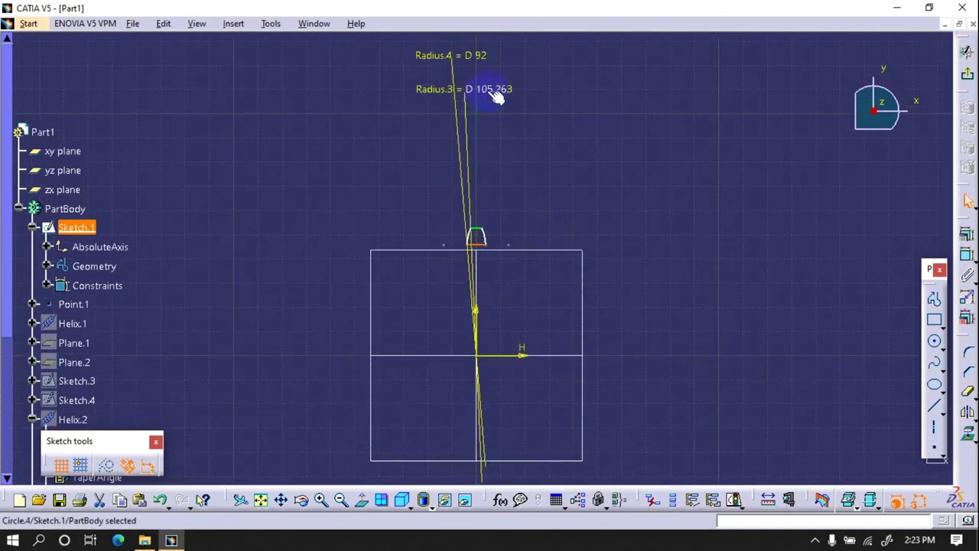
left_click_drag(488, 100, 544, 109)
left_click(956, 91)
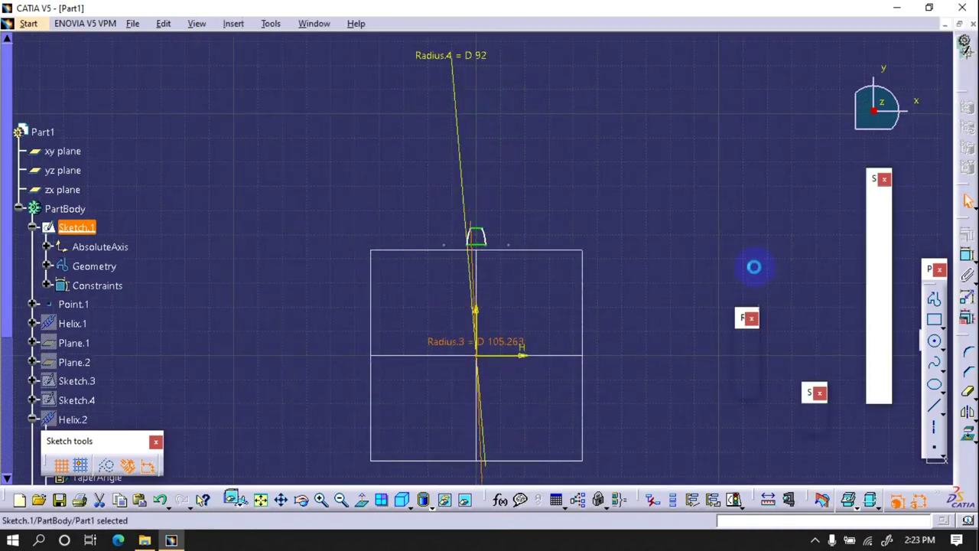
- Open Sketch.8 and apply the 92/2 expression to the offset
scroll(116, 332, "down", 5)
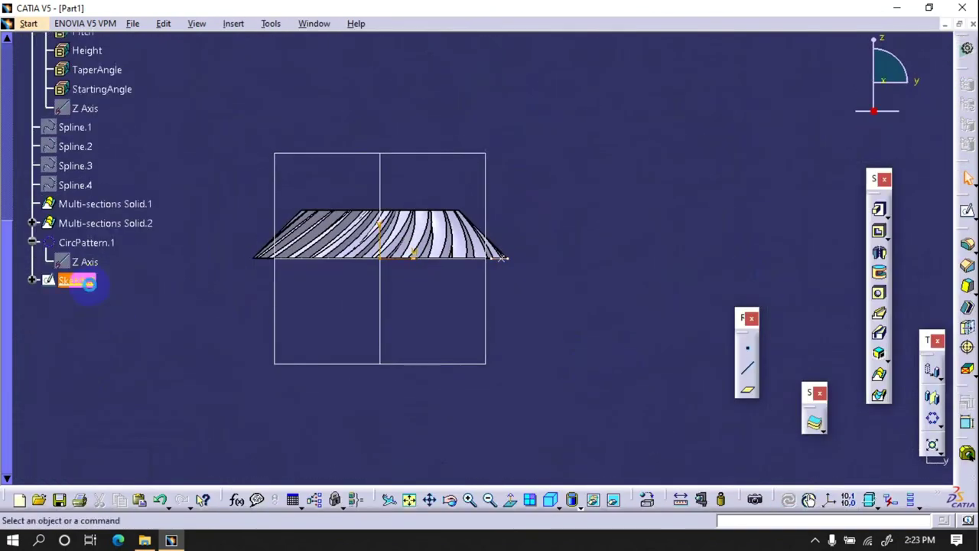
middle_click_drag(602, 286, 426, 339)
double_click(426, 339)
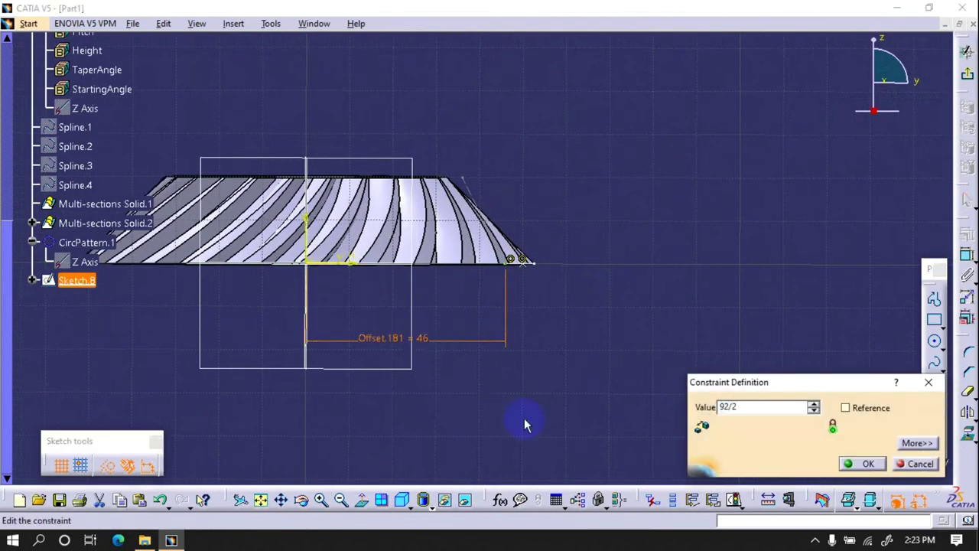
key("Return")
- Constrain the slanted line against the vertical line with Angle.183 at 45°
left_click(966, 255)
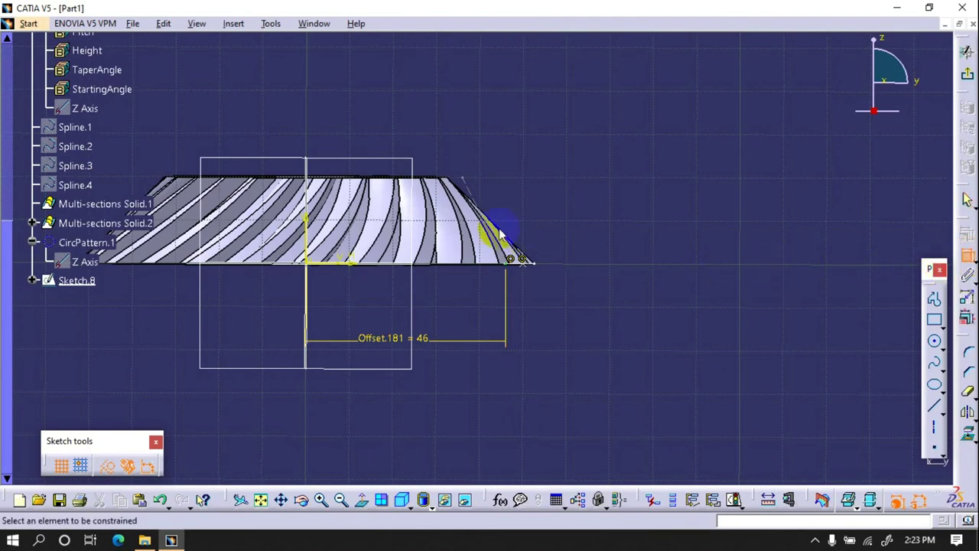
left_click(470, 190)
left_click(306, 230)
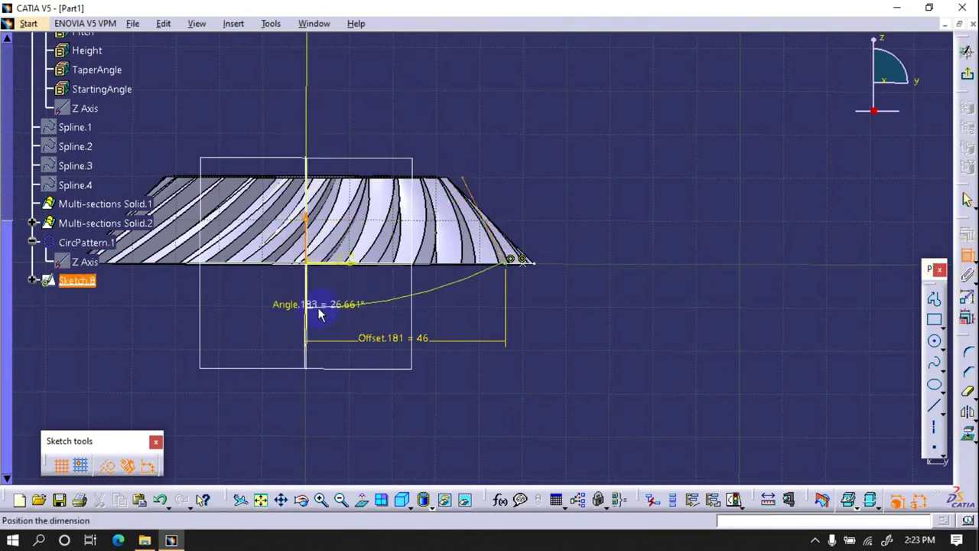
key("Escape")
middle_click_drag(461, 417, 571, 452)
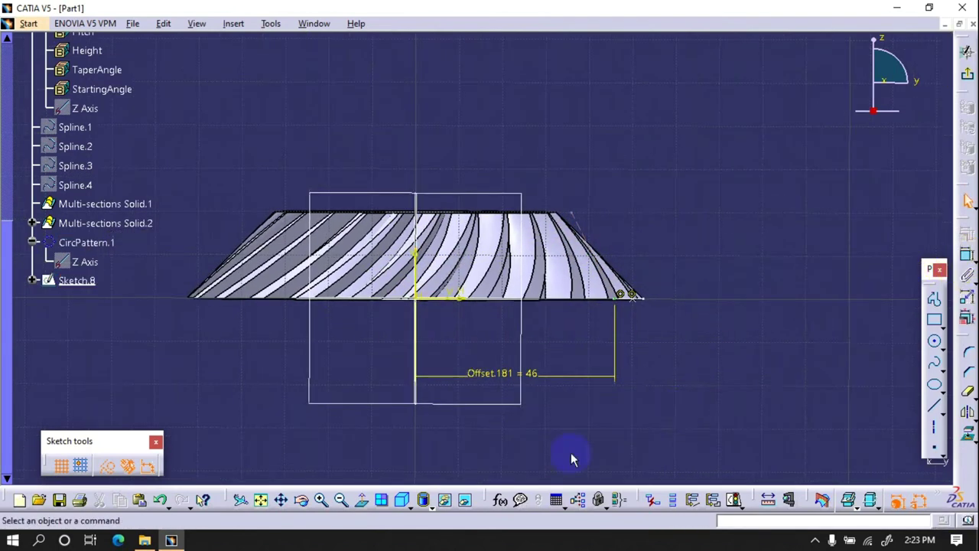
left_click(369, 505)
left_click(579, 222)
left_click(428, 299)
left_click(222, 204)
double_click(228, 202)
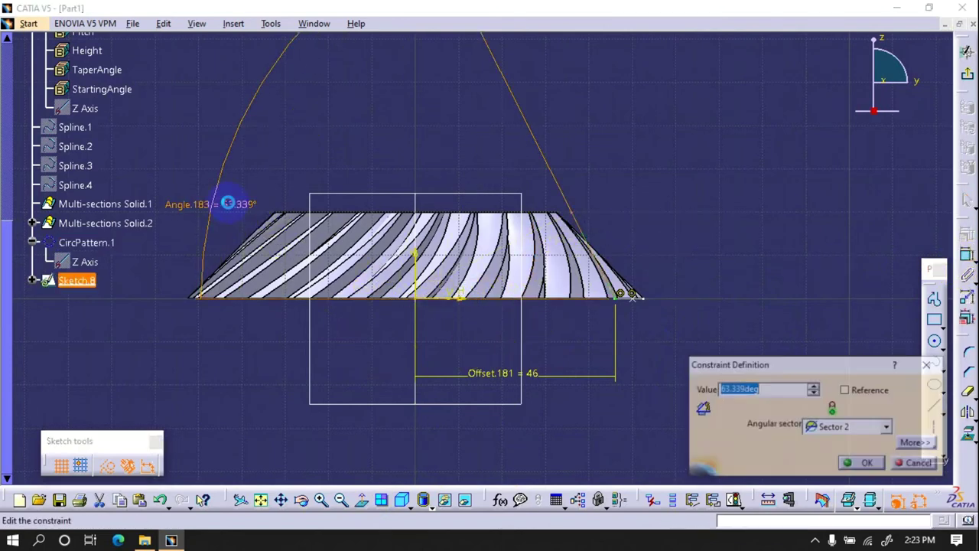
type("40")
key("Return")
left_click(654, 173)
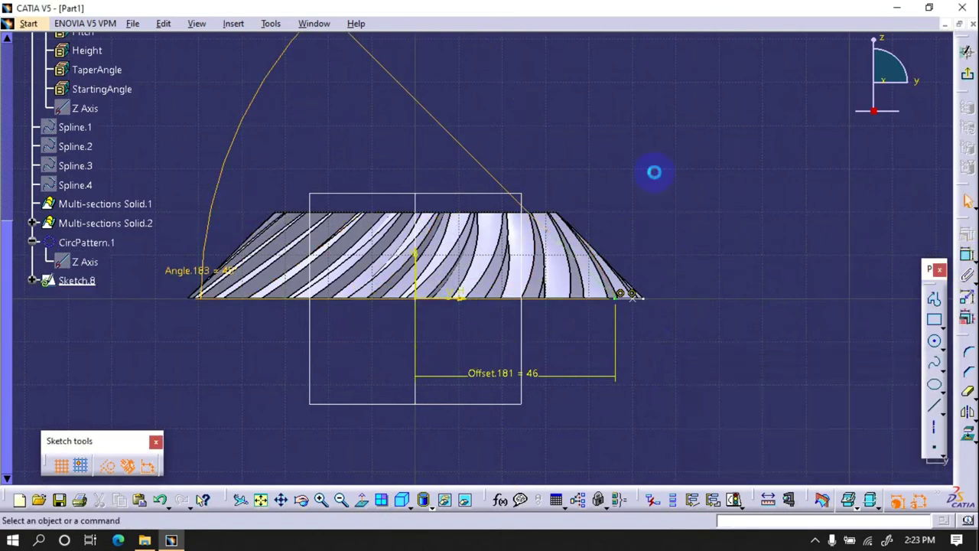
- Add a vertical offset dimension Offset.184 of 20 mm at the right of the sketch
left_click(548, 231)
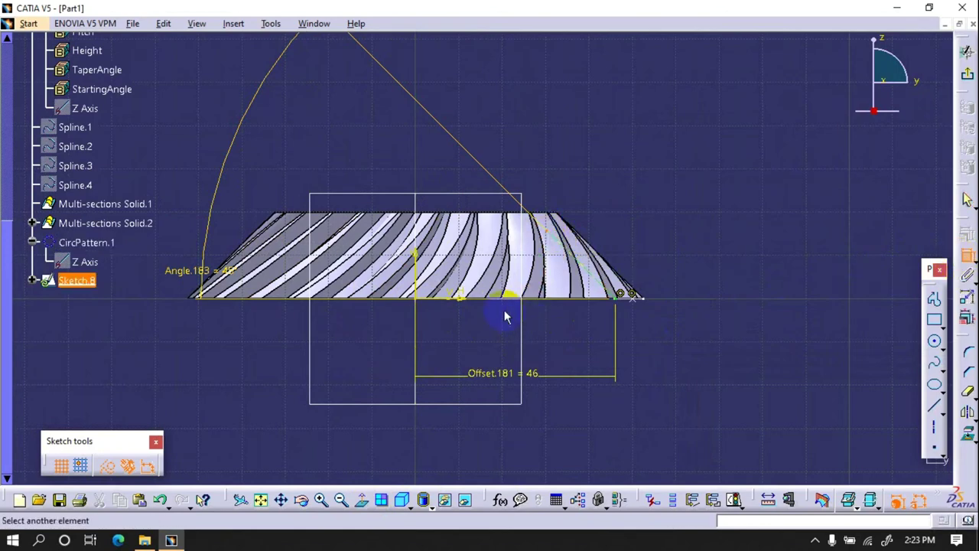
left_click(822, 239)
double_click(820, 239)
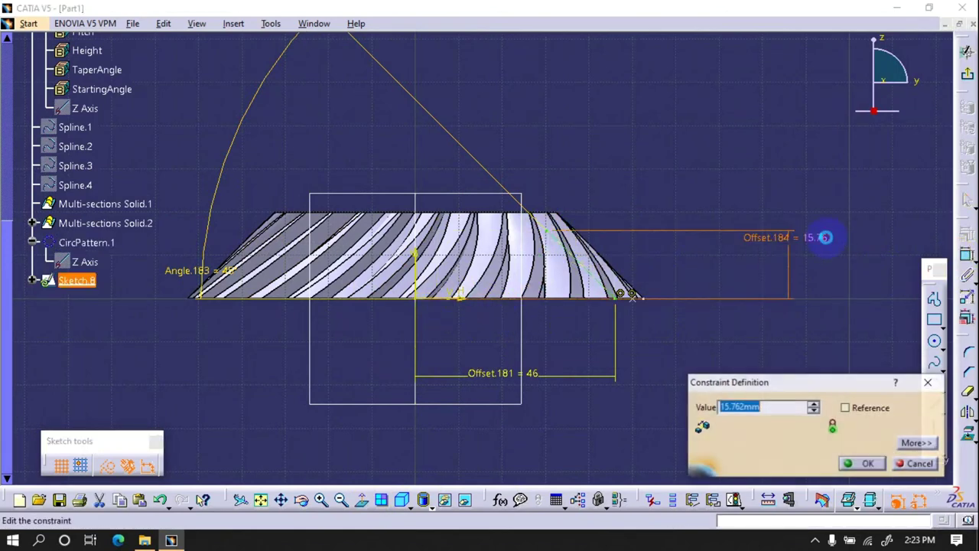
type("2")
key("Return")
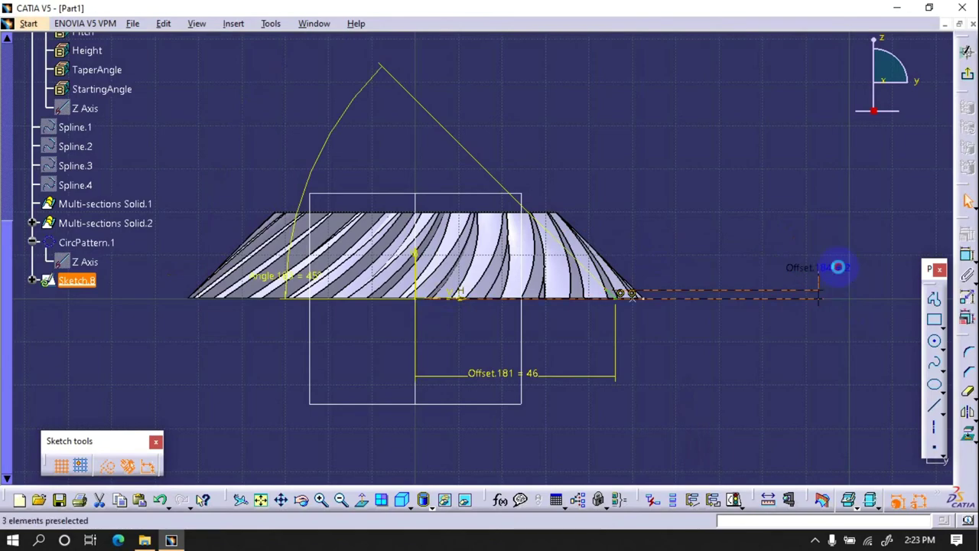
double_click(841, 267)
key("Return")
middle_click_drag(831, 272, 564, 229)
mouse_move(612, 208)
middle_mouse_down()
mouse_move(553, 237)
mouse_move(811, 213)
middle_mouse_up()
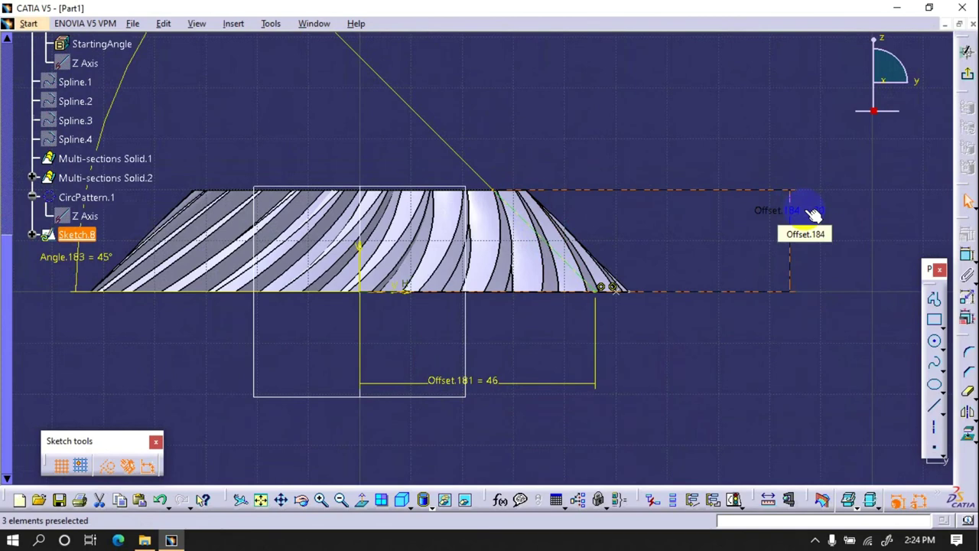
left_click(729, 218)
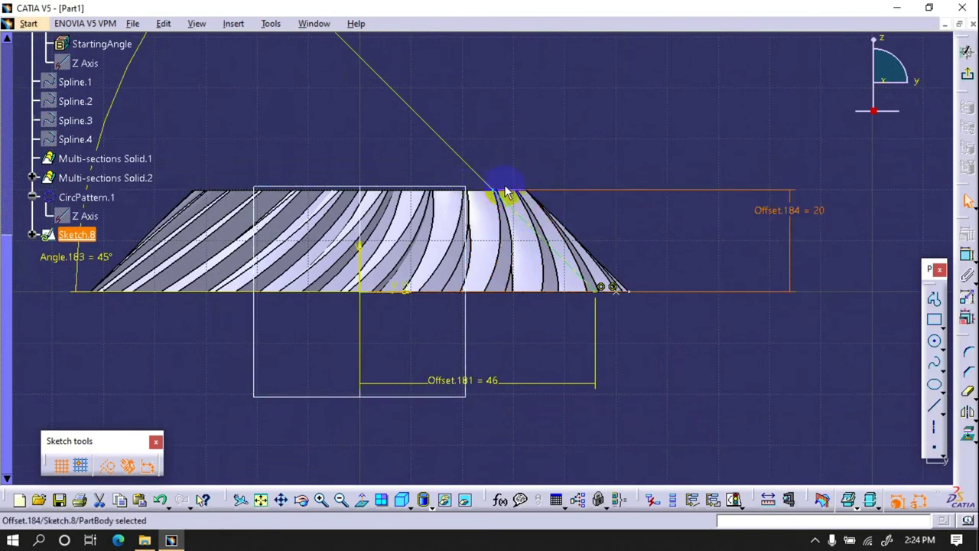
left_click(597, 394)
- Draw a closed chamfered profile on the axis to the right of the gear
left_click(934, 299)
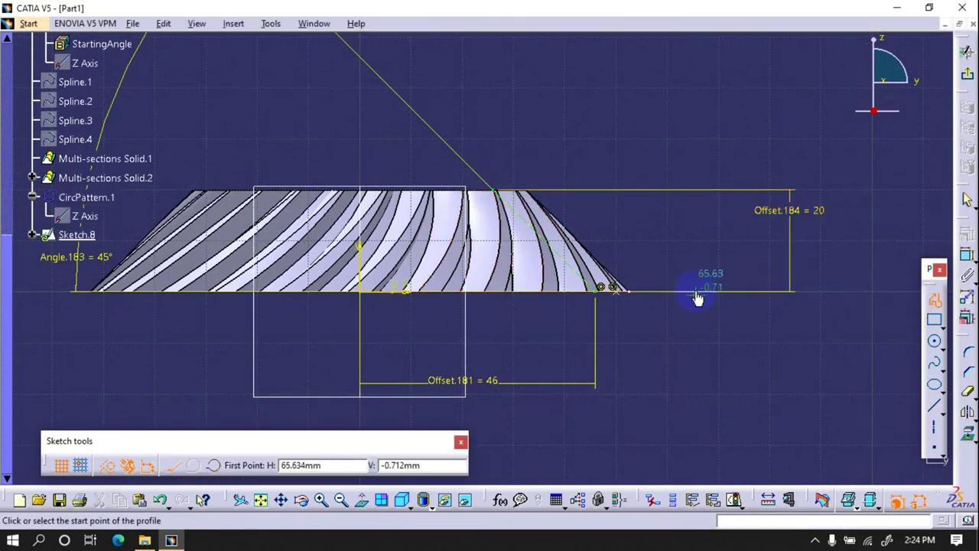
left_click(712, 291)
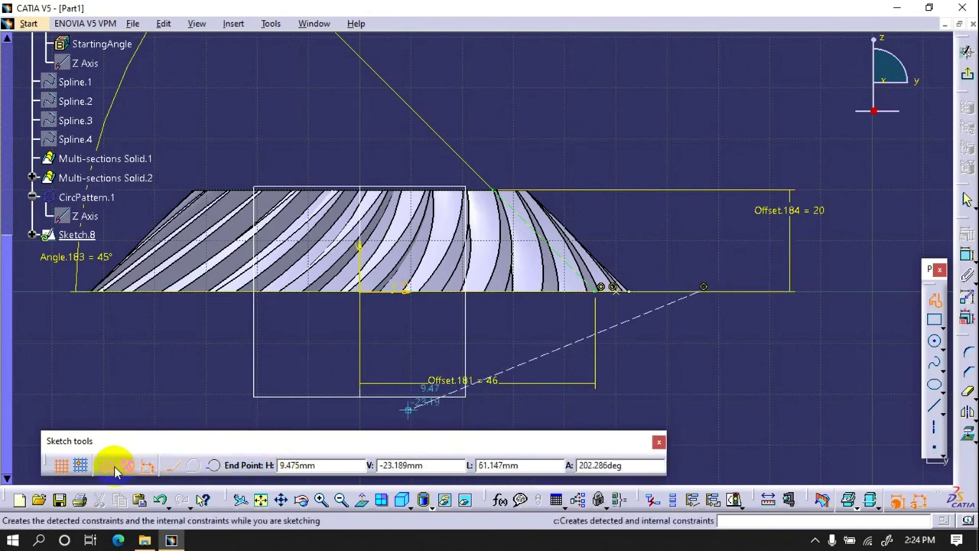
left_click(746, 262)
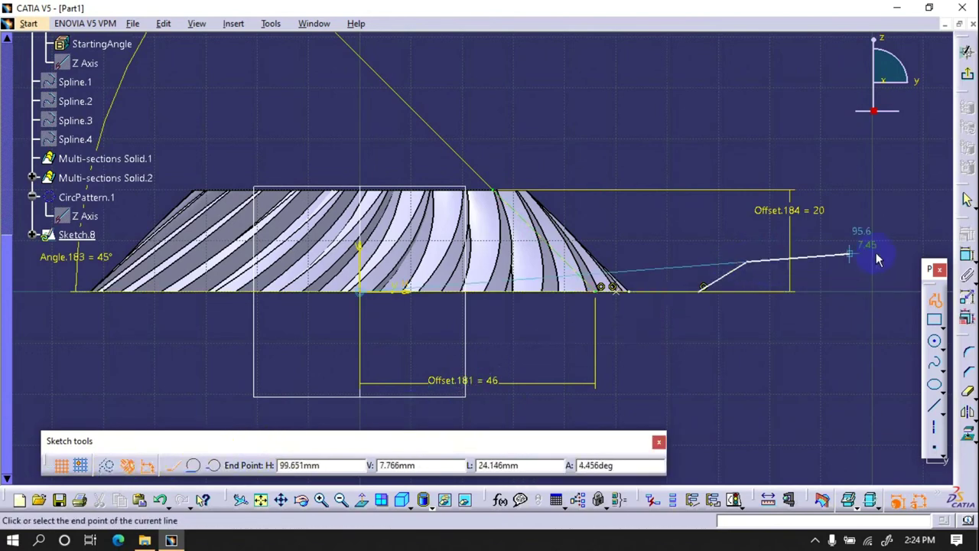
left_click(885, 263)
left_click(885, 291)
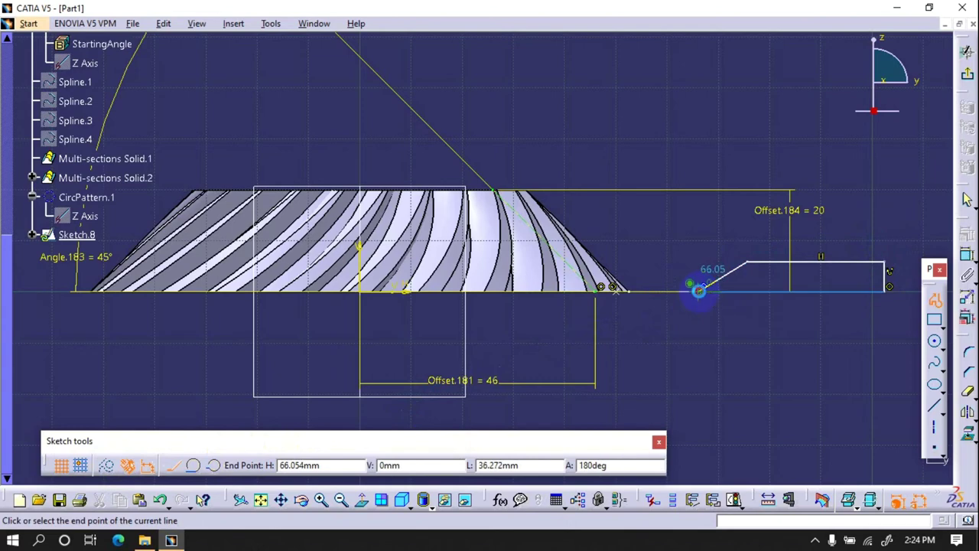
left_click(703, 288)
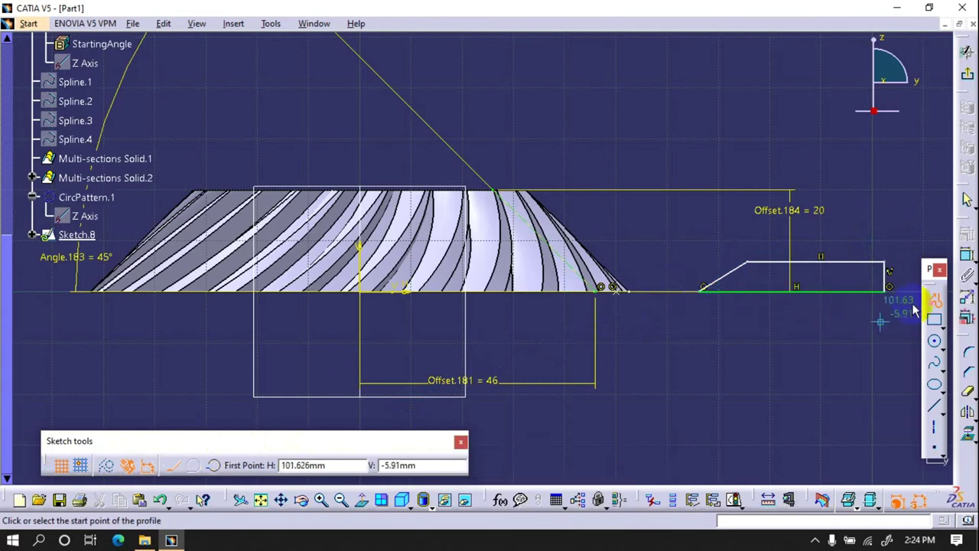
- Draw a second closed profile with a slanted edge above the gear
left_click(361, 150)
left_click(657, 151)
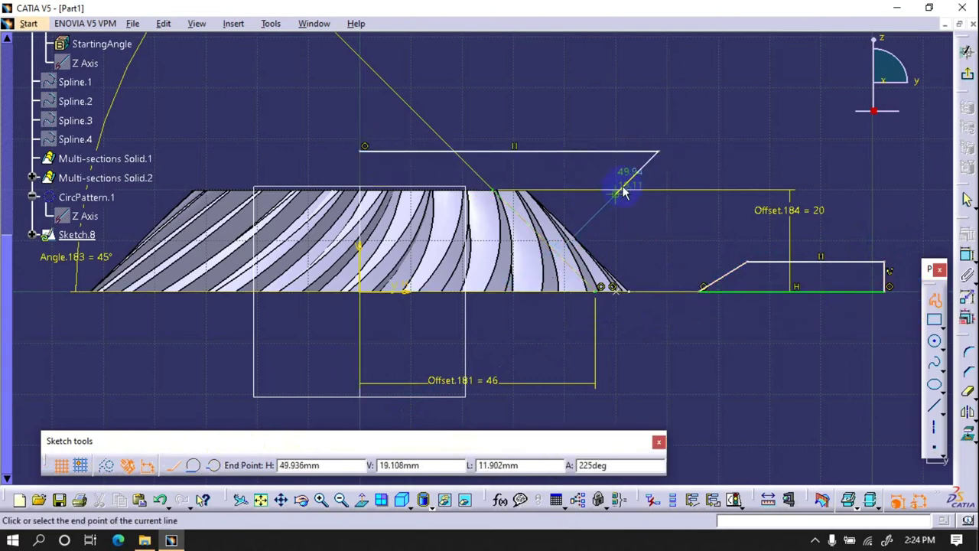
left_click(629, 195)
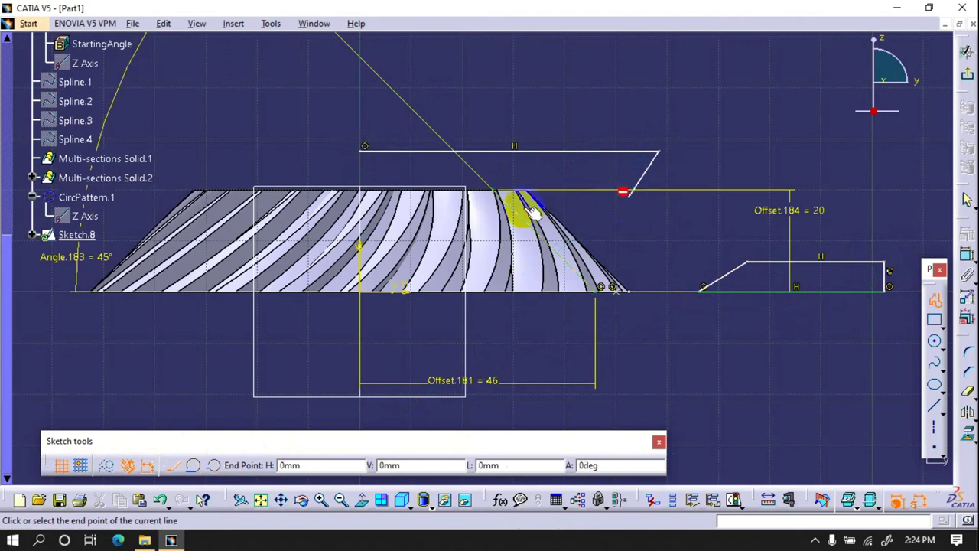
left_click(364, 147)
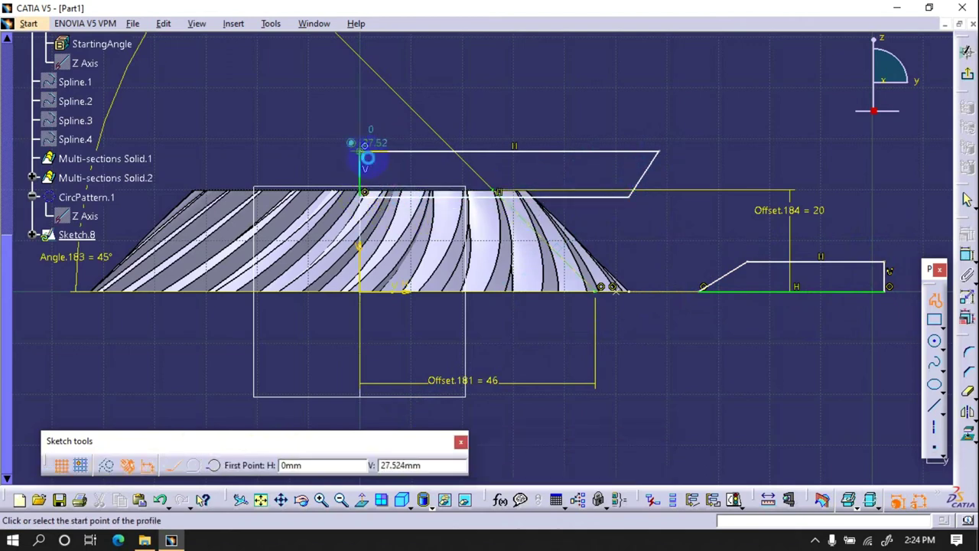
- Fix the right profile's slanted edge at 45° to its bottom line
left_click(967, 256)
left_click(725, 277)
left_click(744, 290)
left_click(897, 222)
double_click(922, 212)
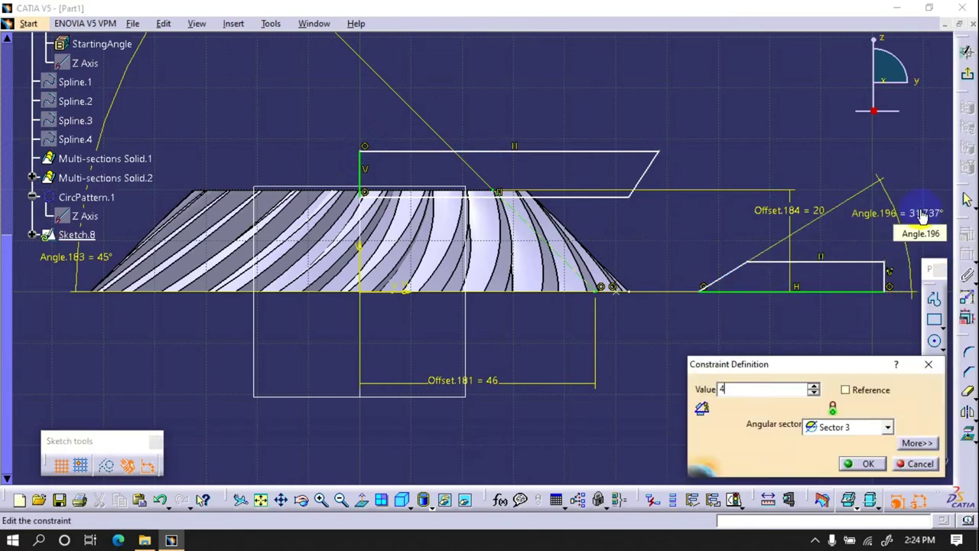
type("45")
key("Return")
- Set the upper profile's slanted edge to 45° and begin an offset from the gear's bottom corner
left_click(645, 177)
left_click(635, 151)
left_click(590, 177)
double_click(605, 168)
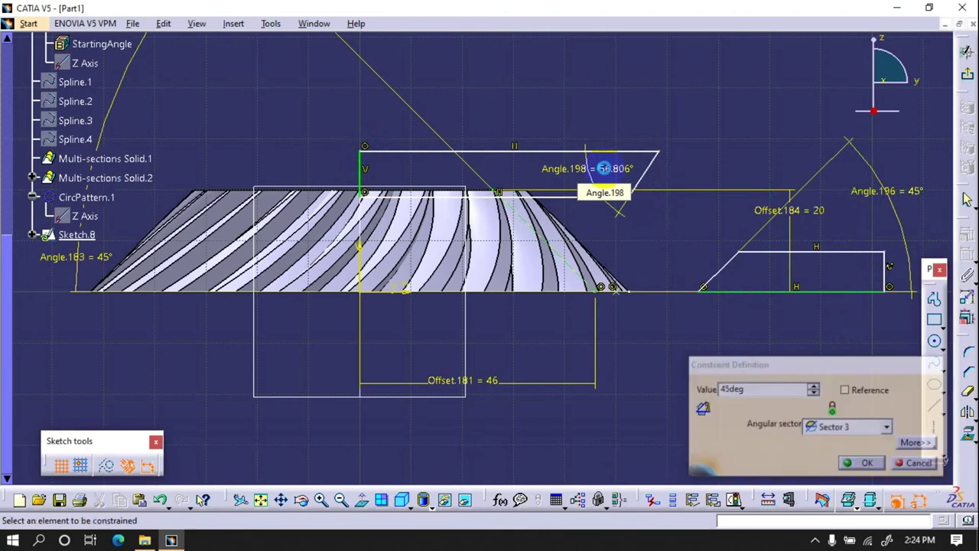
key("Return")
left_click(512, 196)
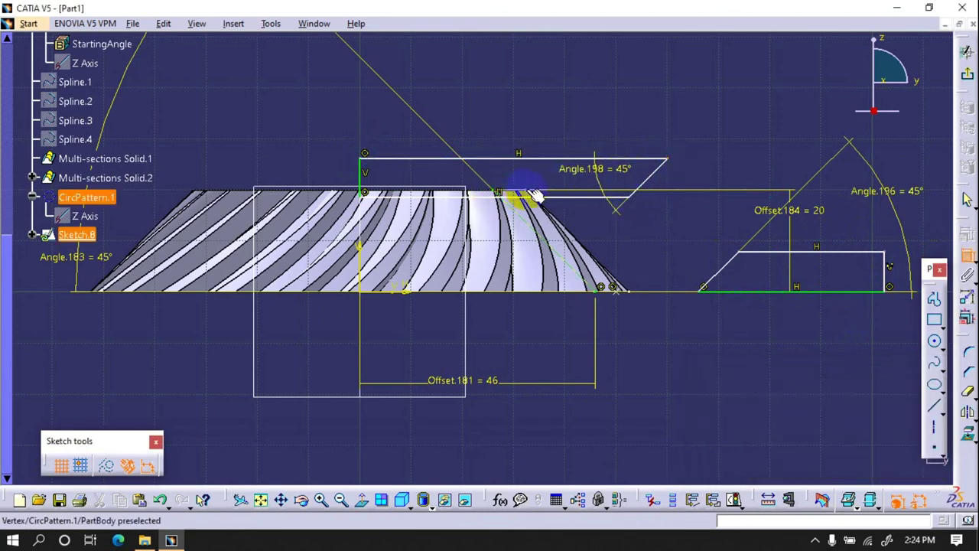
left_click(933, 267)
key("ctrl+z")
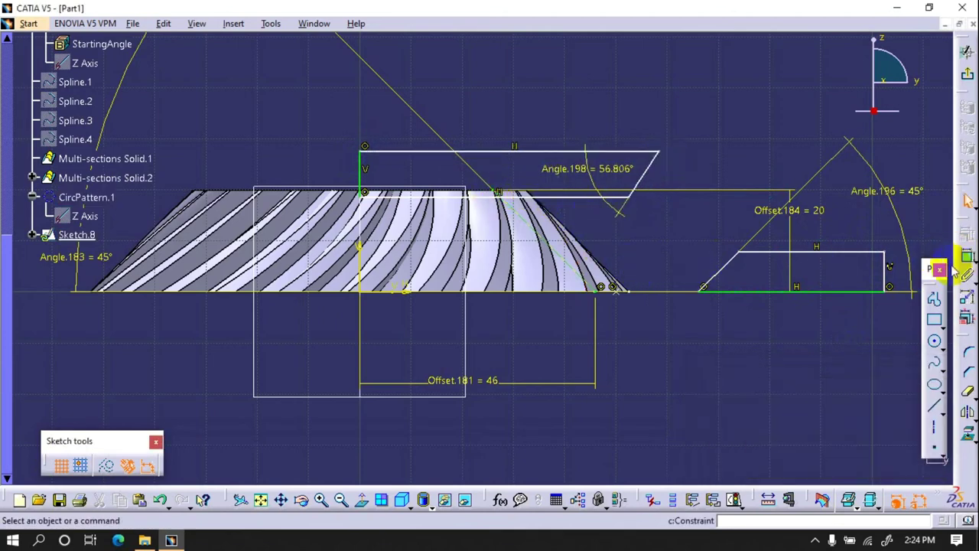
double_click(634, 176)
type("45")
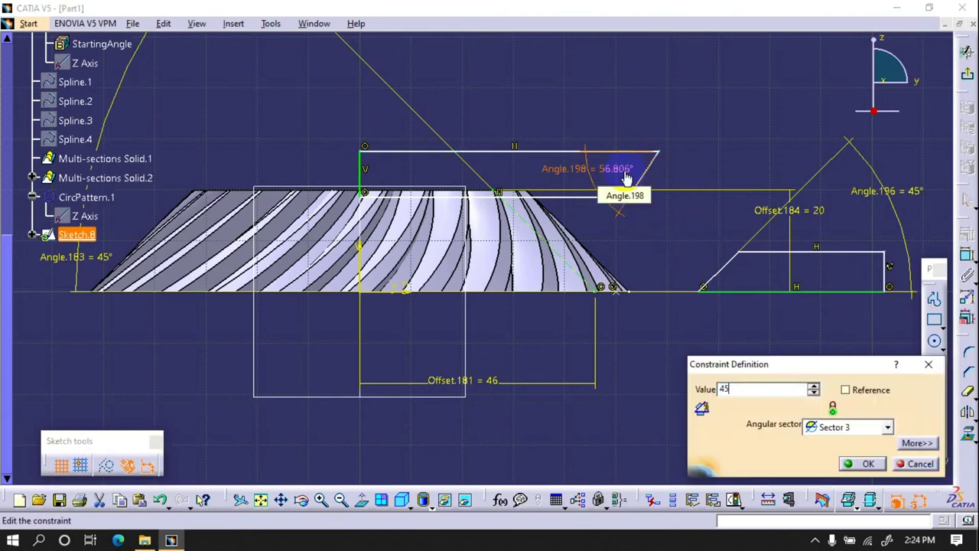
key("Return")
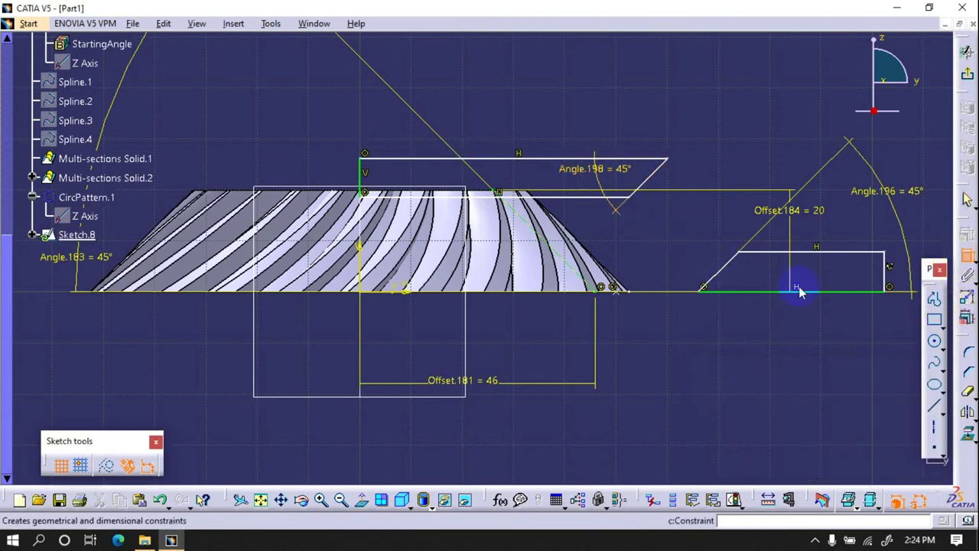
left_click(603, 294)
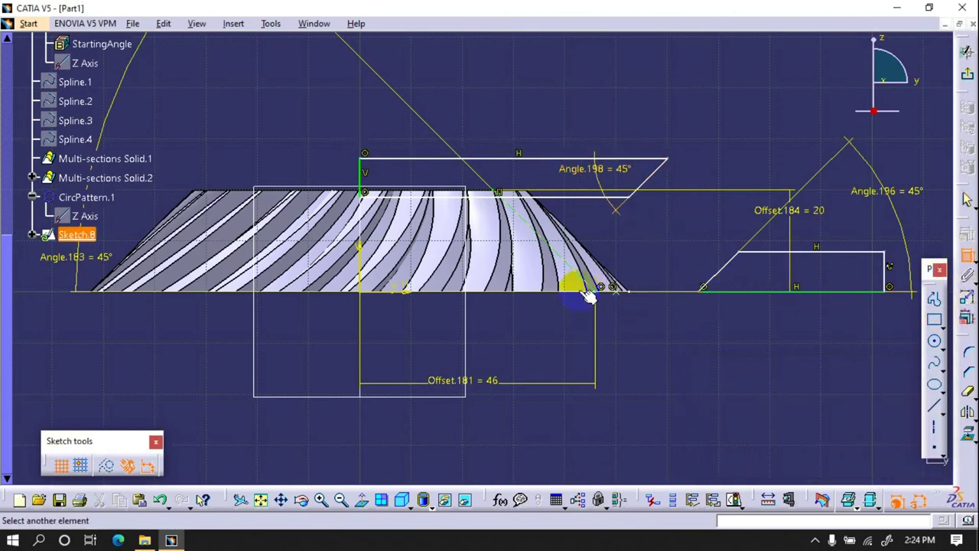
left_click(606, 299)
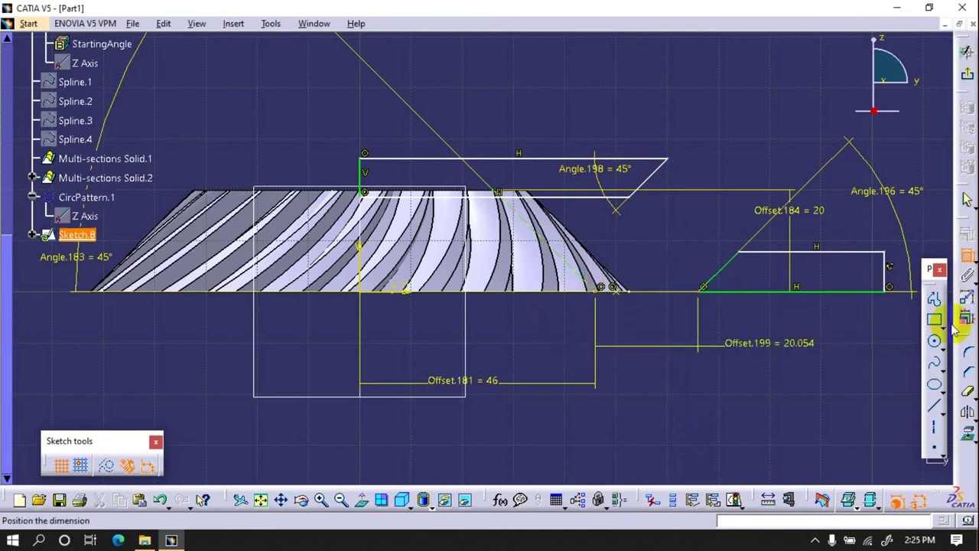
- Cancel the pending offset dimension and hide Sketch.1
key("Escape")
scroll(148, 212, "up", 5)
scroll(92, 153, "up", 2)
right_click(80, 138)
left_click(123, 179)
- Make the right outline's end coincide with the gear's bottom corner point
left_click(599, 301)
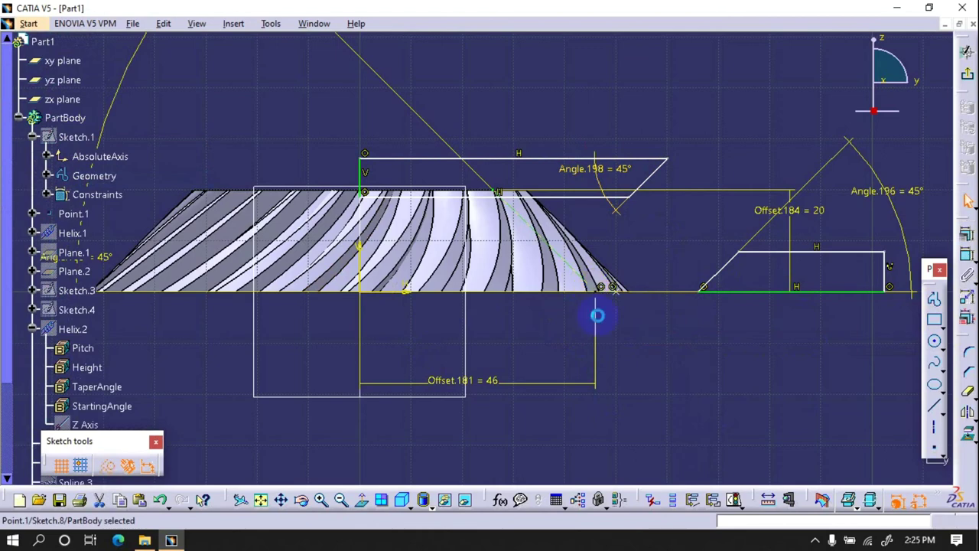
left_click(967, 254)
right_click(641, 350)
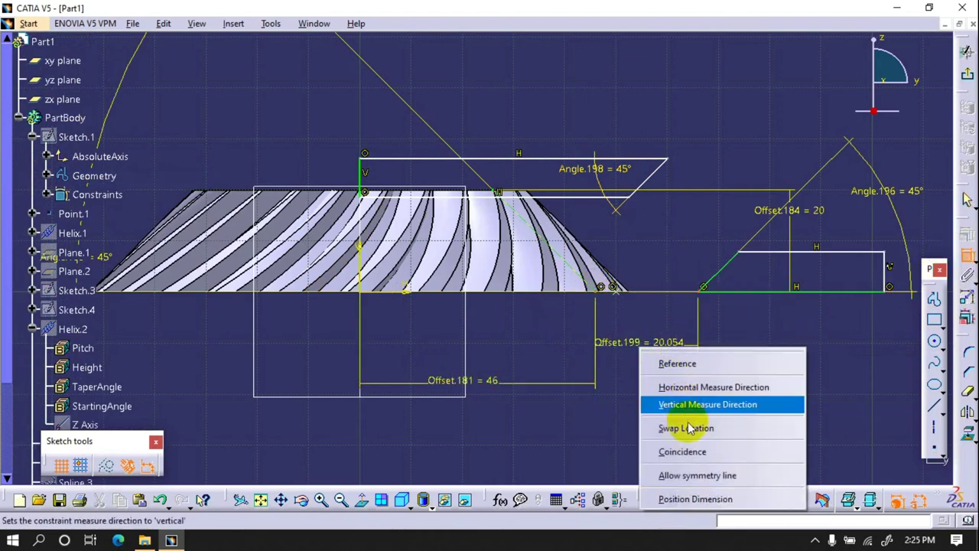
left_click(693, 443)
- Set the short edges of both chamfered outlines to length 5 (Length.201, Length.202)
left_click(967, 255)
left_click(765, 252)
left_click(736, 359)
double_click(745, 360)
type("5")
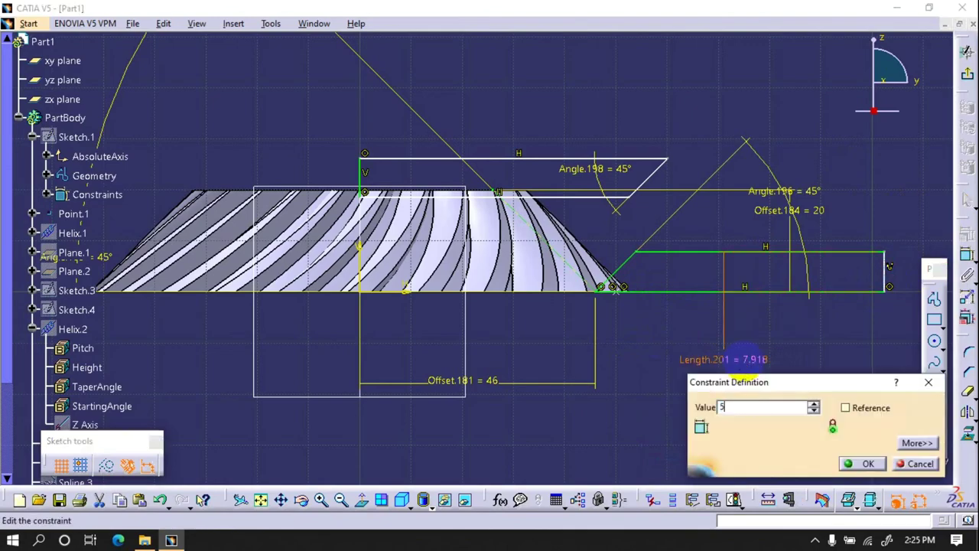
key("Return")
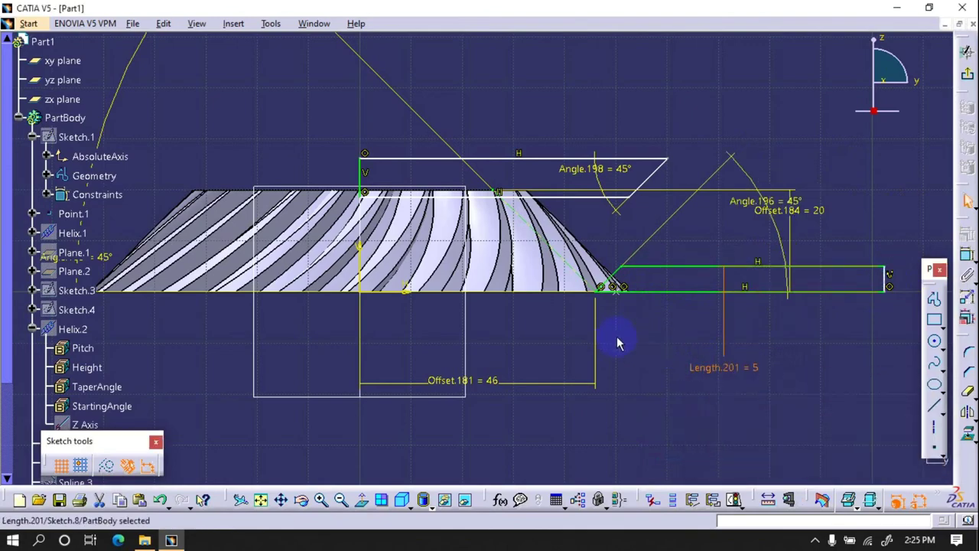
mouse_move(618, 338)
middle_mouse_down()
mouse_move(641, 392)
mouse_move(492, 306)
middle_mouse_up()
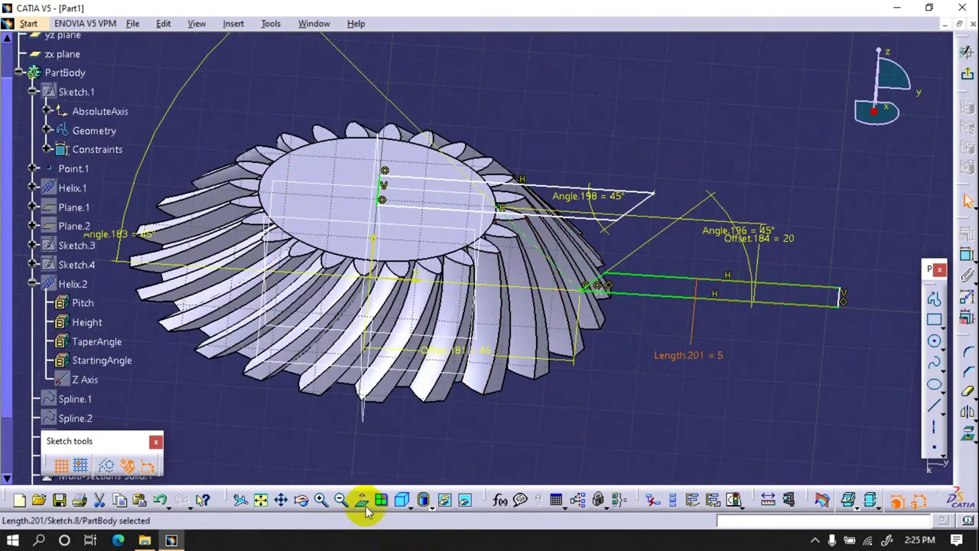
left_click(362, 499)
mouse_move(686, 372)
middle_mouse_down("ctrl")
mouse_move(717, 345)
mouse_move(649, 334)
mouse_move(666, 228)
middle_mouse_up("ctrl")
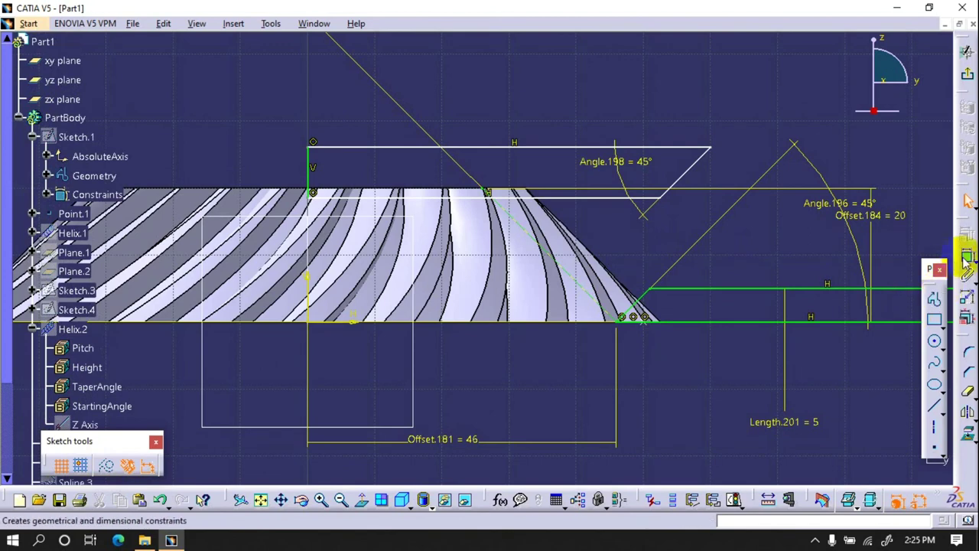
left_click(310, 165)
double_click(285, 170)
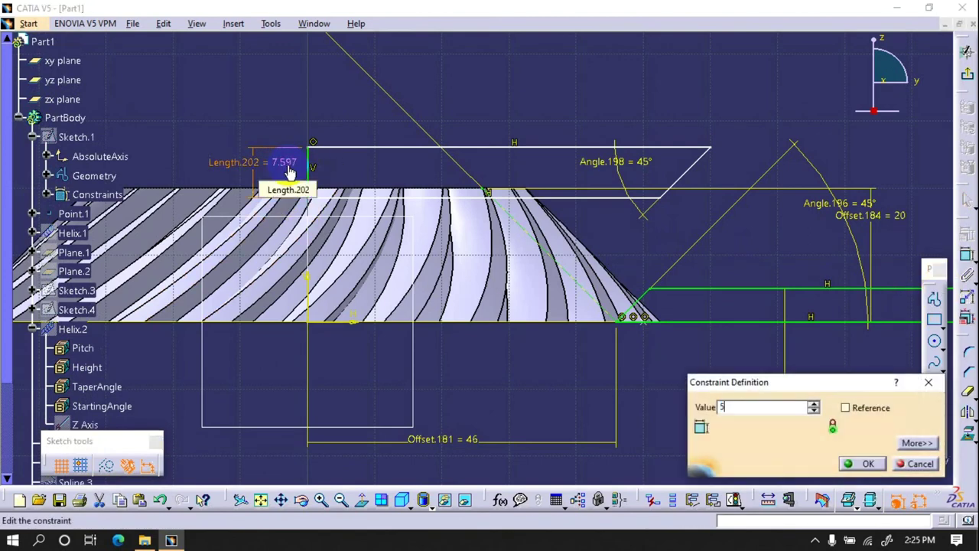
type("5")
key("Return")
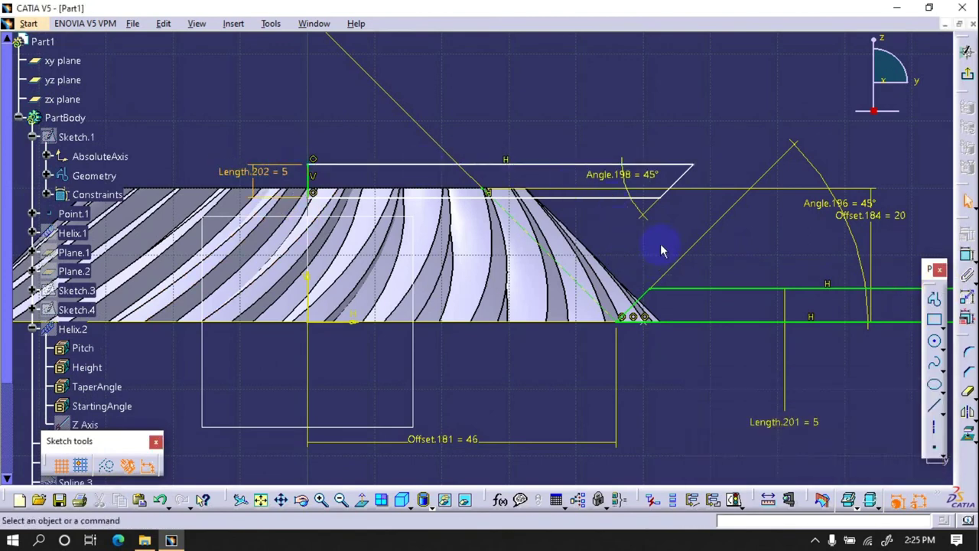
- Constrain a point of the upper outline to a line's midpoint
left_click(667, 203)
left_click(498, 205)
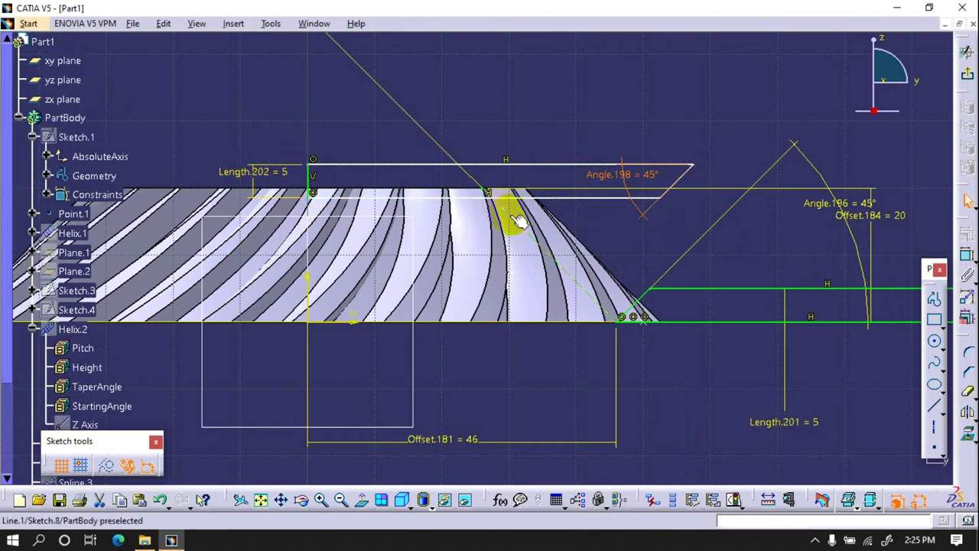
left_click(965, 260)
left_click(518, 237)
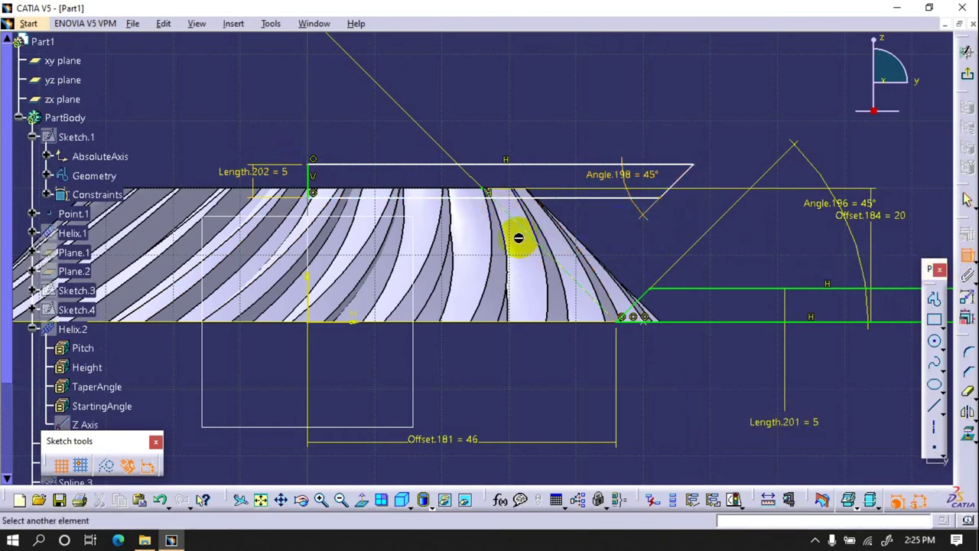
right_click(542, 72)
left_click(577, 135)
left_click(422, 249)
- Dimension the upper outline's offset below the part as Offset.206 = 20
left_click(965, 255)
left_click(536, 321)
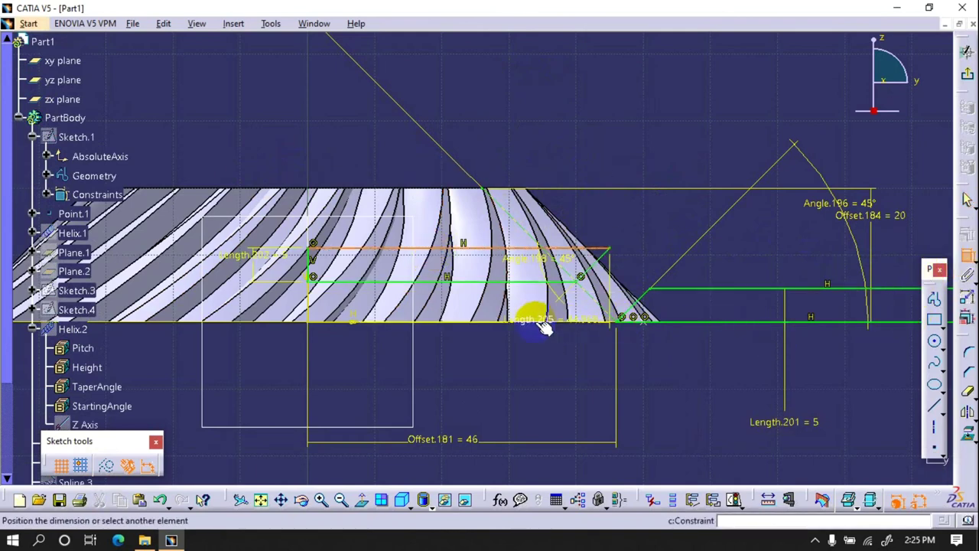
left_click(342, 322)
left_click(494, 371)
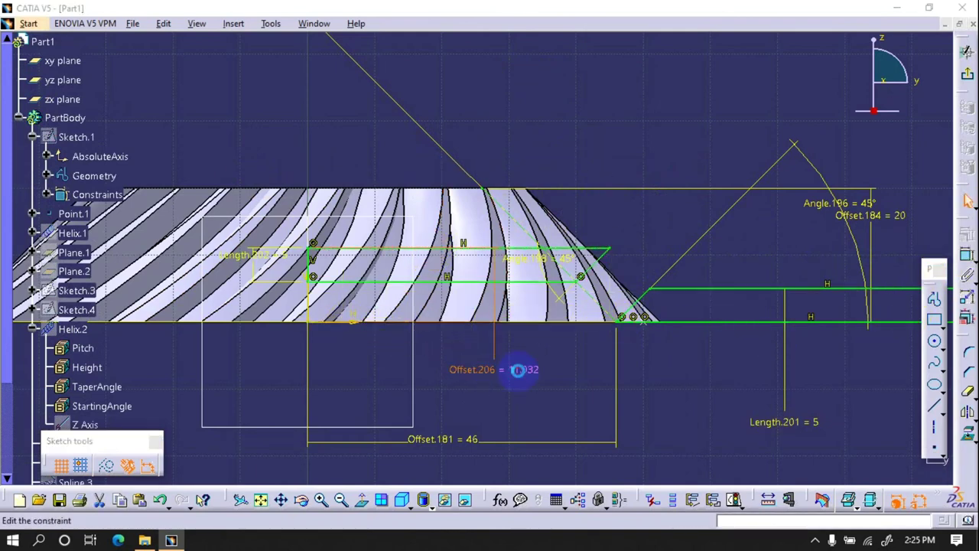
double_click(520, 375)
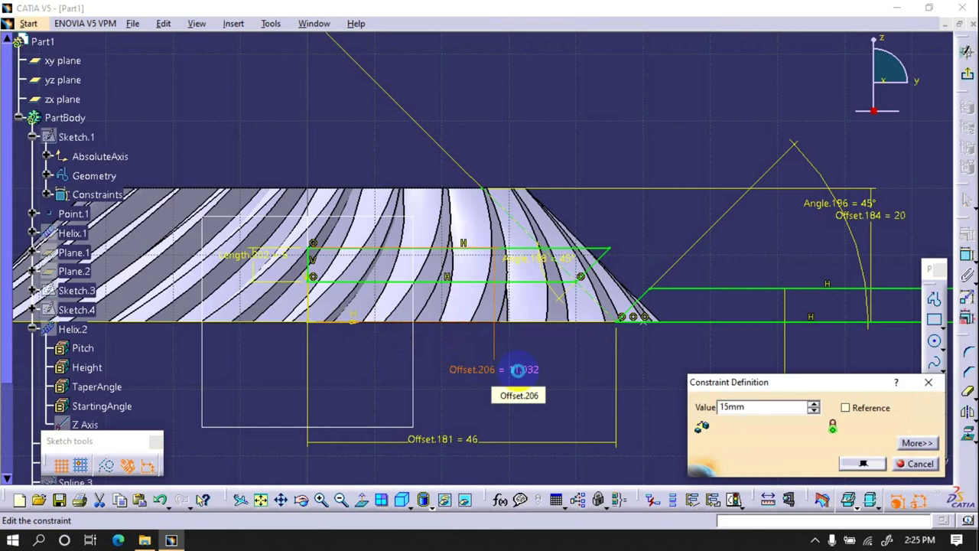
double_click(515, 355)
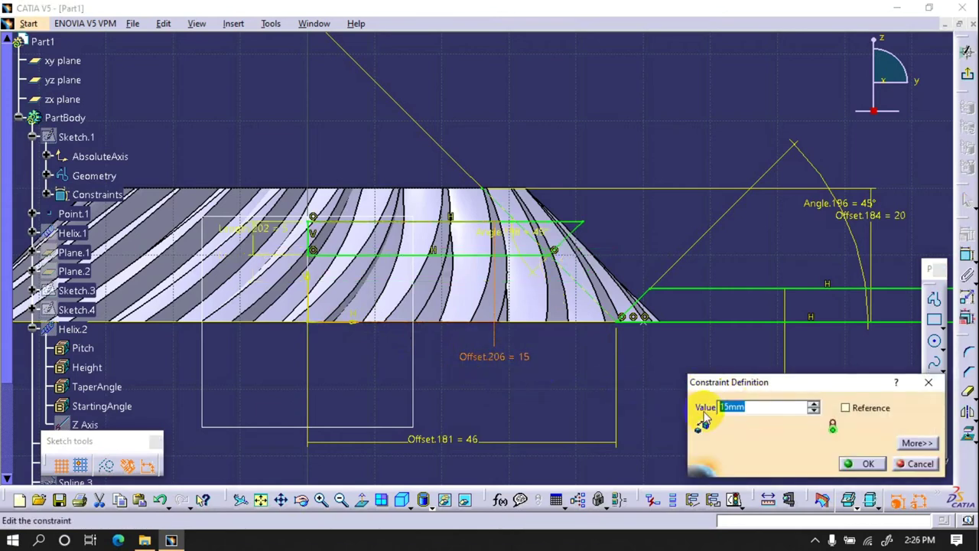
type("20")
key("Return")
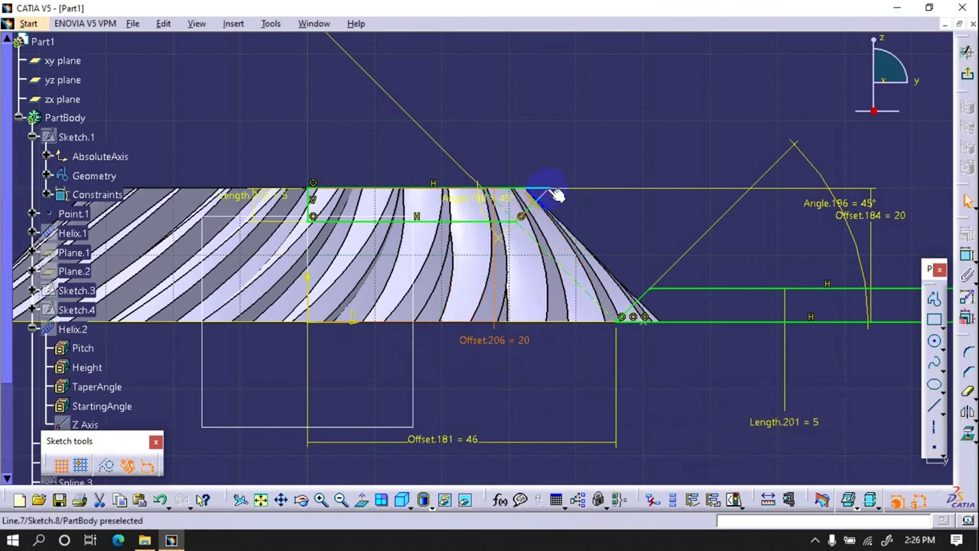
- Delete the Coincidence.204 constraint on the cone edge
right_click(525, 228)
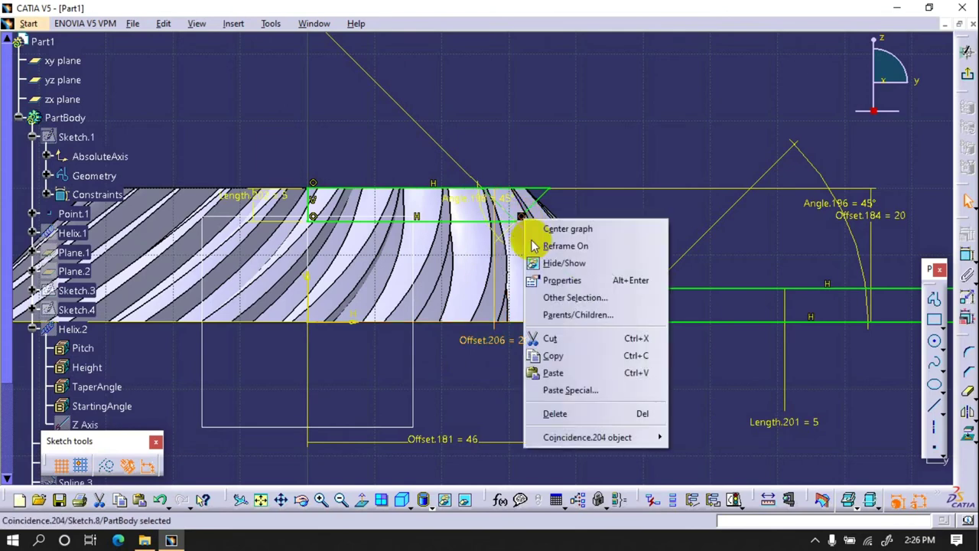
left_click(561, 413)
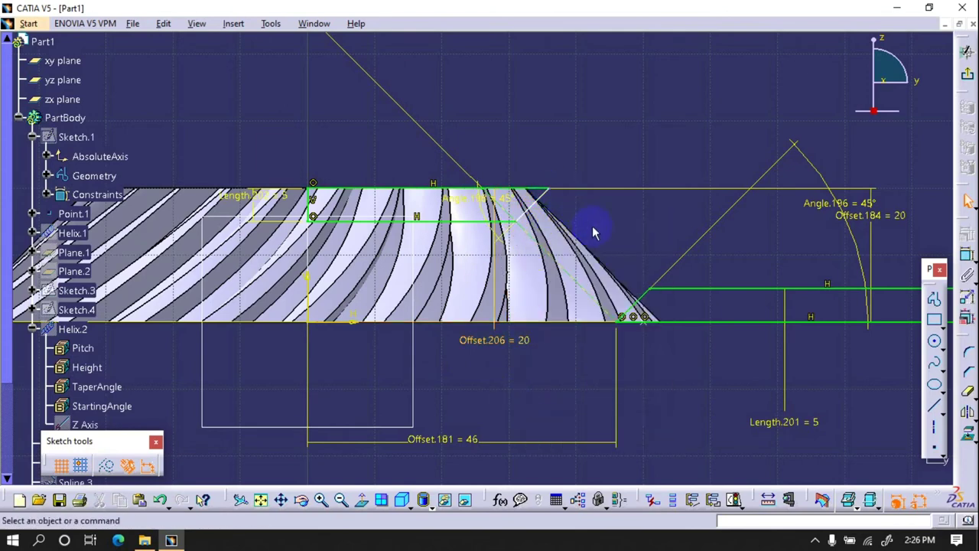
left_click(557, 261)
- Toggle construction geometry and draw a profile line from the gear base to the cone's top corner
left_click(110, 465)
left_click(935, 298)
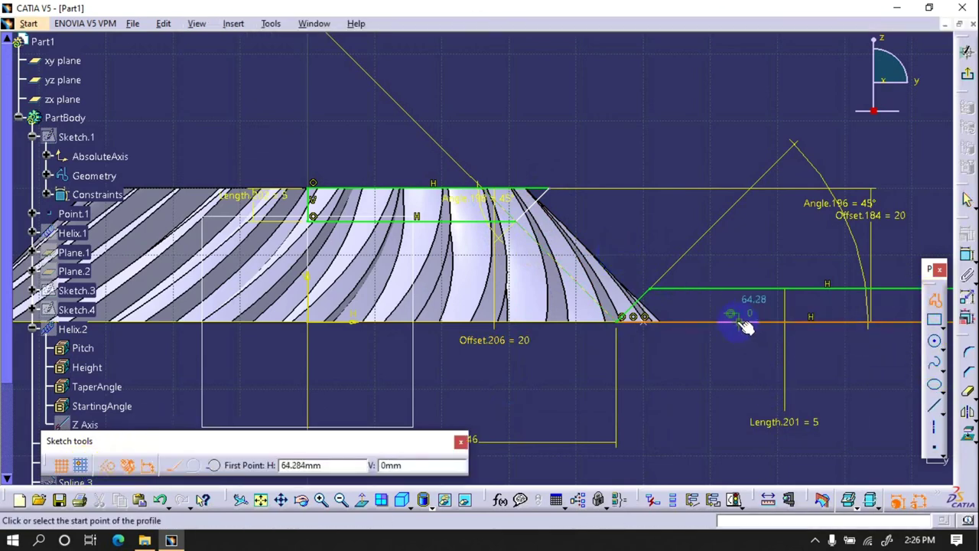
left_click(744, 316)
left_click(554, 183)
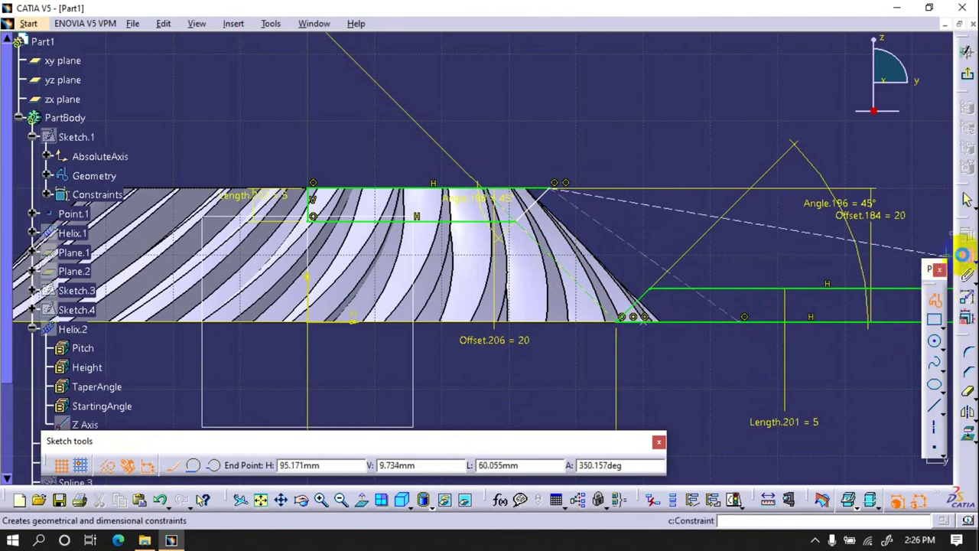
left_click(966, 255)
- Constrain the new line at 45° to the base line as Angle.211
left_click(650, 250)
left_click(339, 320)
left_click(273, 148)
double_click(273, 150)
type("45")
key("Return")
left_click(683, 327)
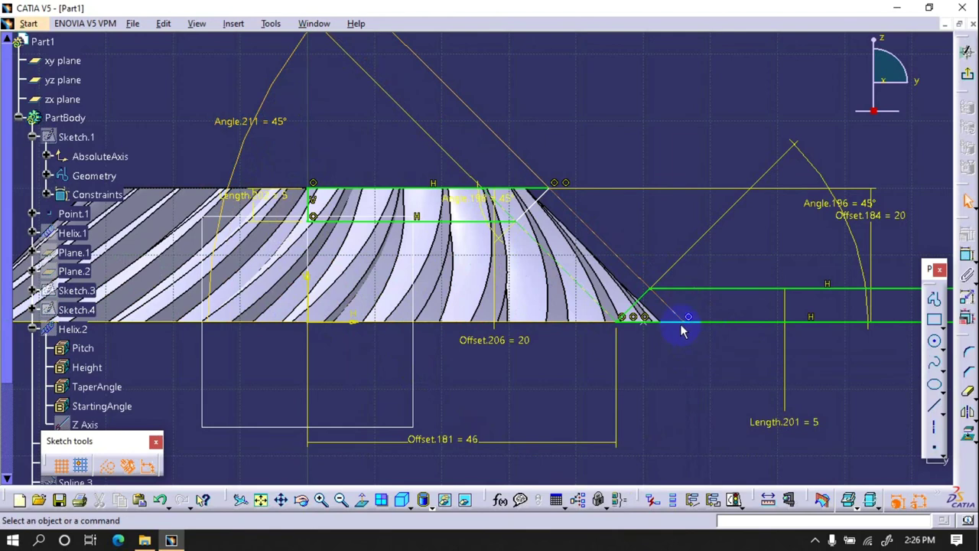
- Dimension the line's lower end from the vertical axis as Offset.212 = 56 mm
left_click(965, 255)
left_click(313, 200)
left_click(459, 387)
double_click(485, 387)
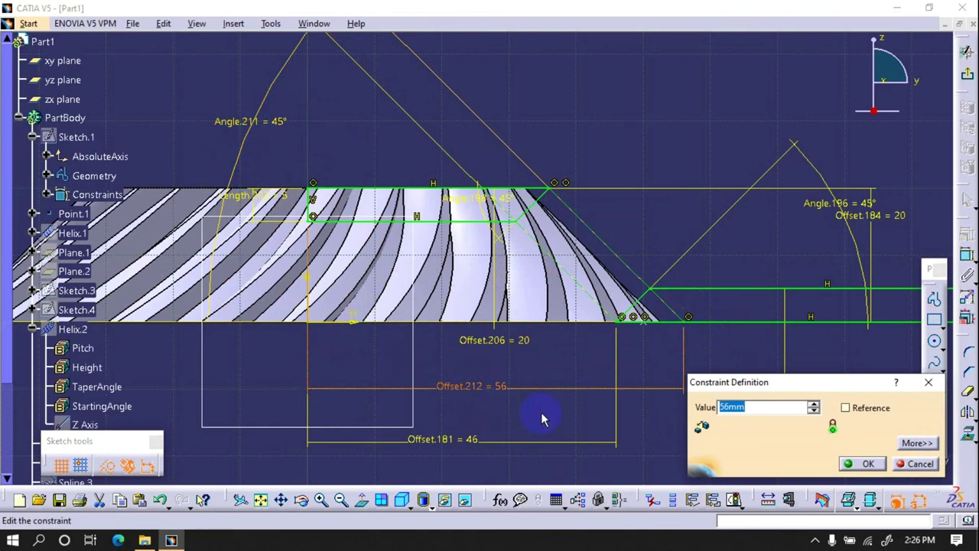
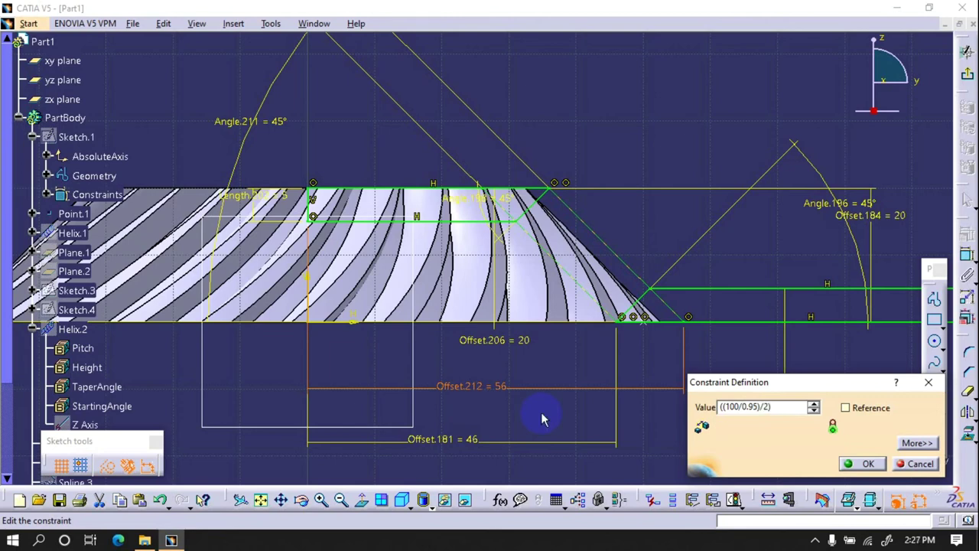
- Confirm the formula-driven 52.632 offset and return from the sketch to the 3D part
key("Return")
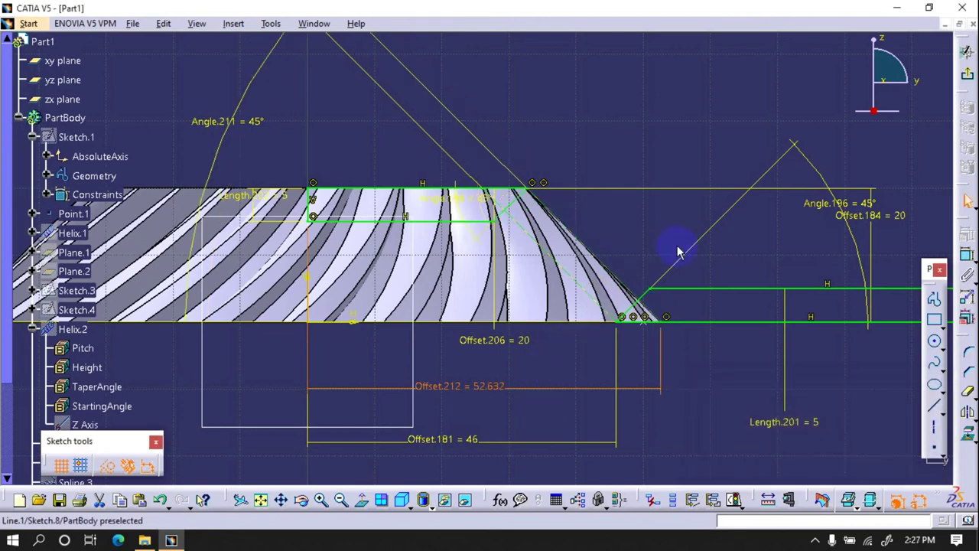
left_click(967, 51)
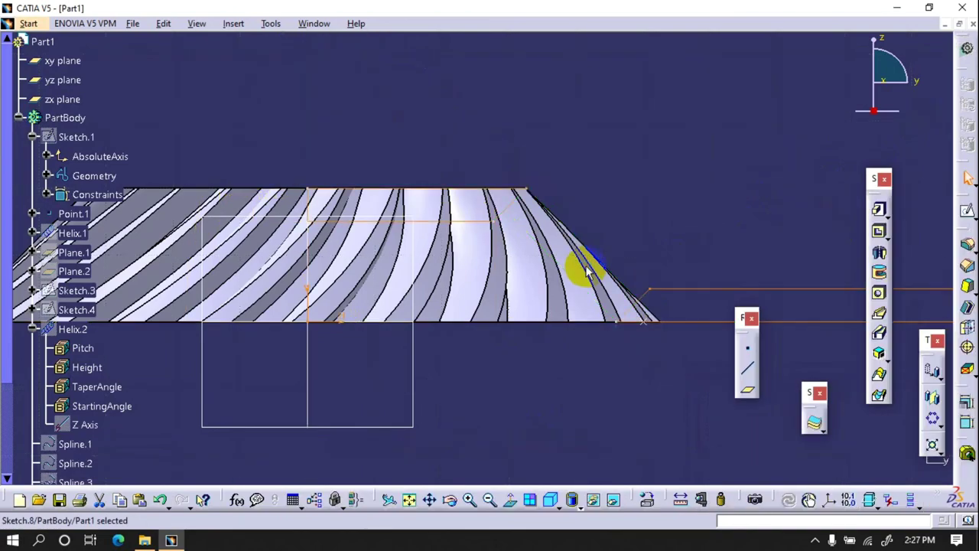
mouse_move(688, 235)
middle_mouse_down()
mouse_move(695, 255)
mouse_move(855, 264)
middle_mouse_up()
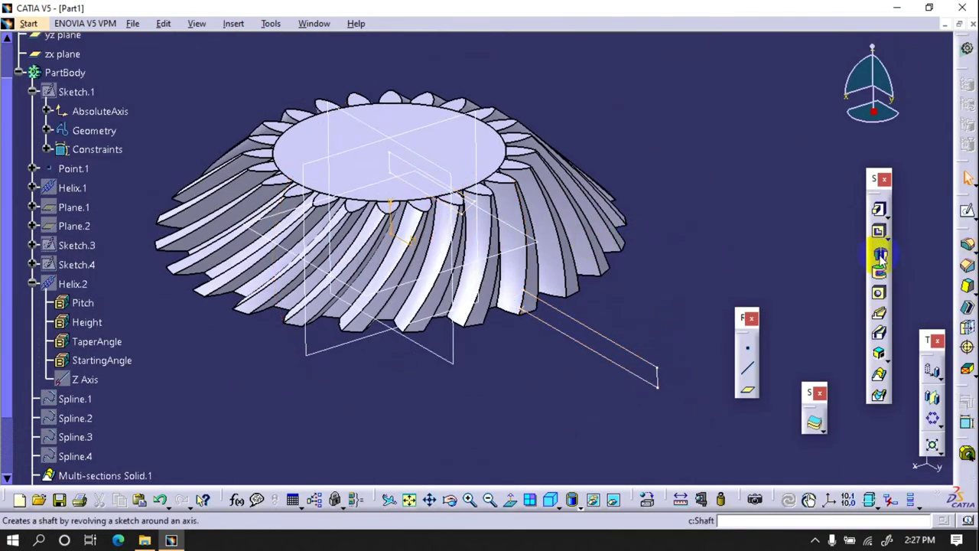
- Revolve Sketch.8 a full 360° about its own edge as Groove.1 to trim the teeth
left_click(880, 253)
left_click(624, 350)
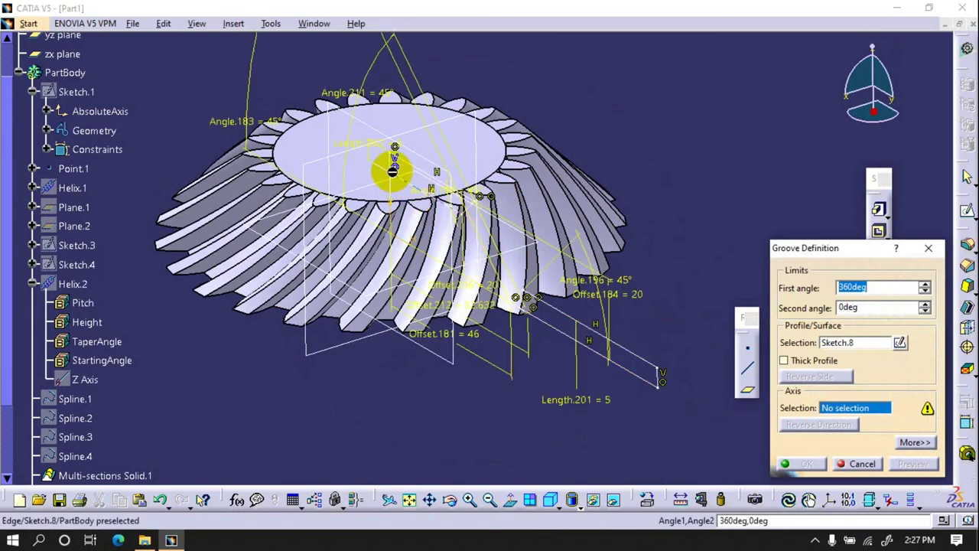
left_click(457, 307)
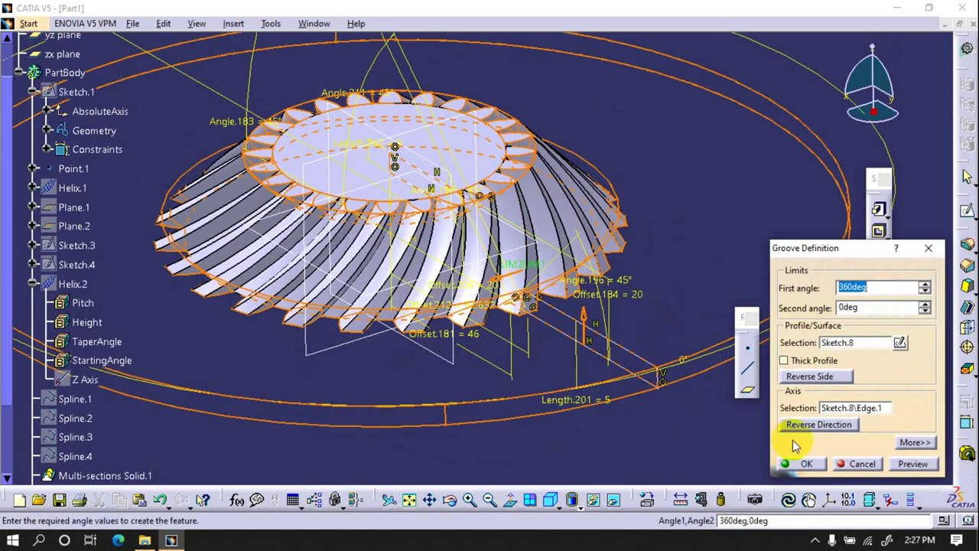
left_click(799, 463)
mouse_move(666, 452)
middle_mouse_down()
mouse_move(657, 304)
mouse_move(468, 310)
middle_mouse_up()
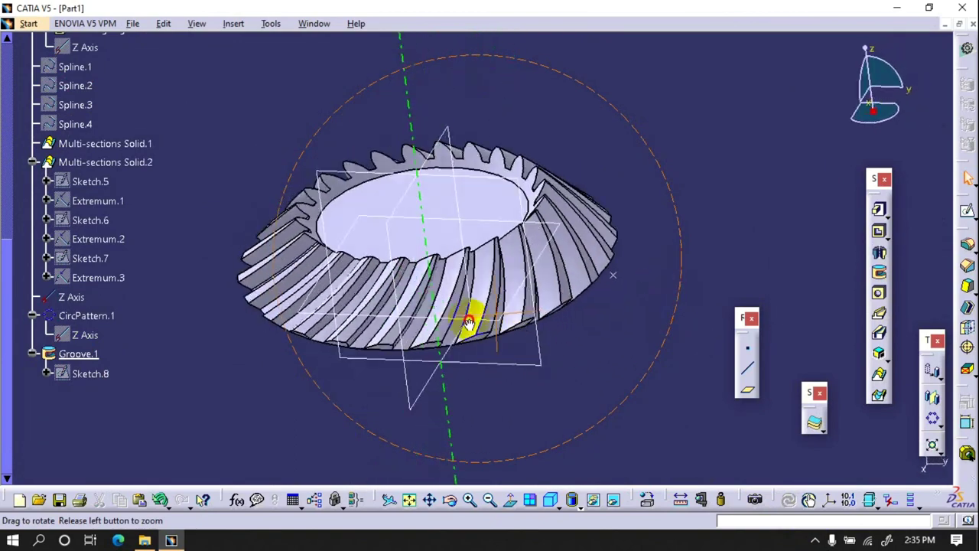
- Hide the Z axis
right_click(420, 122)
left_click(459, 161)
mouse_move(624, 169)
middle_mouse_down()
mouse_move(382, 219)
mouse_move(470, 182)
mouse_move(507, 123)
mouse_move(492, 382)
mouse_move(321, 297)
mouse_move(601, 313)
middle_mouse_up()
- Sketch a closed stepped profile starting at the origin on the edge-on plane
left_click(965, 213)
mouse_move(628, 390)
middle_mouse_down()
mouse_move(518, 250)
mouse_move(585, 256)
middle_mouse_up()
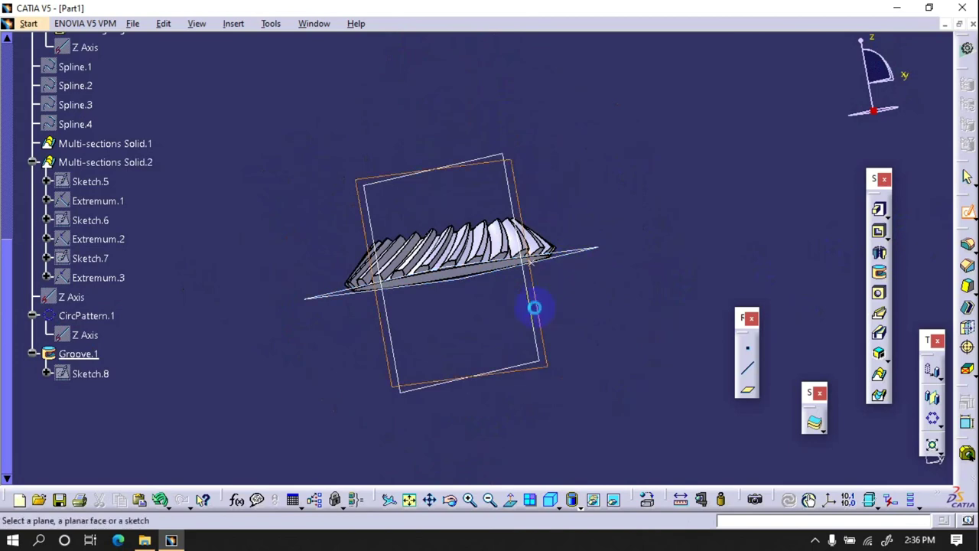
left_click(534, 308)
left_click(935, 300)
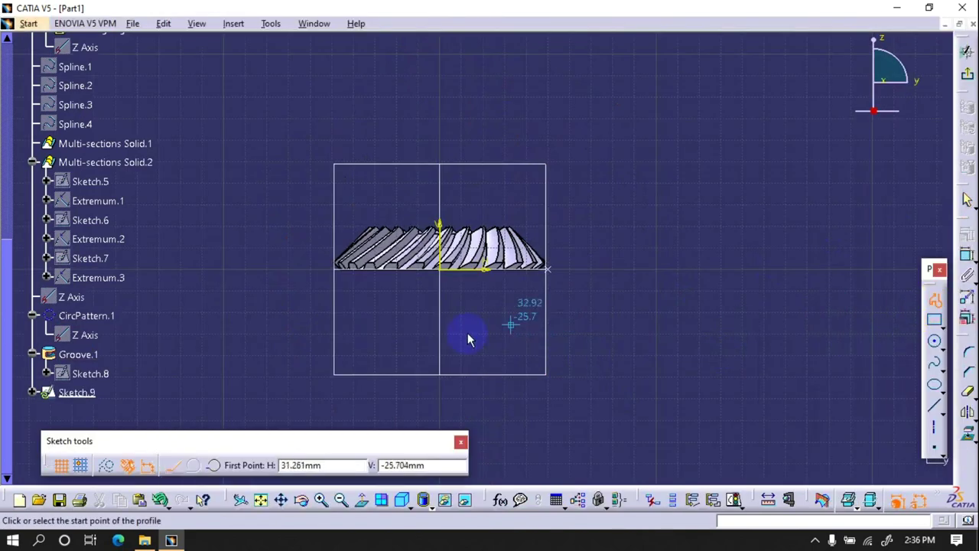
scroll(475, 260, "up", 3)
left_click(416, 286)
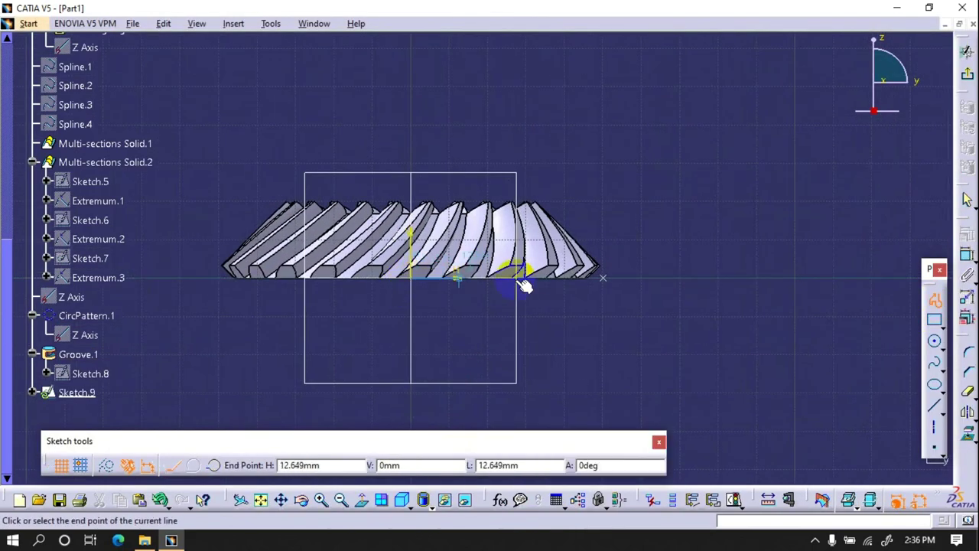
left_click(532, 278)
left_click(481, 292)
left_click(417, 371)
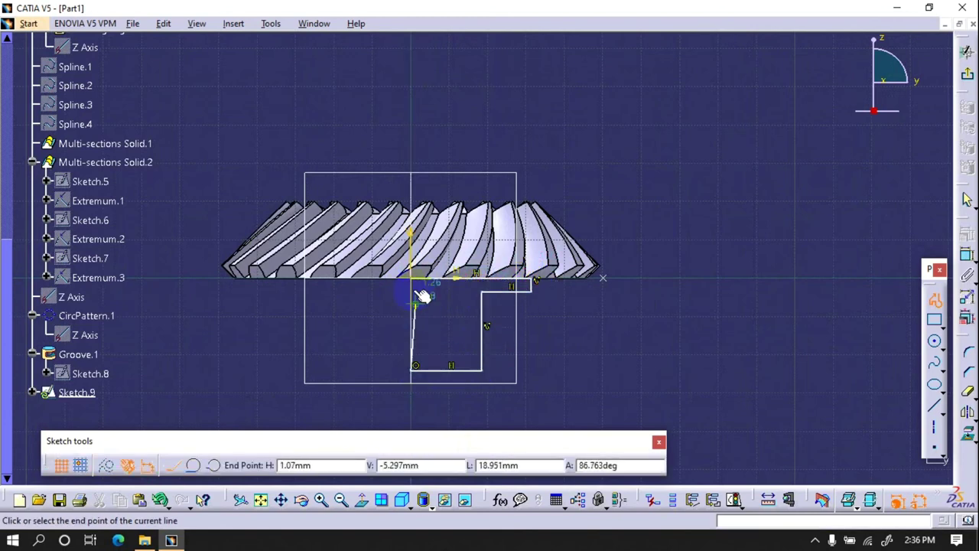
left_click(412, 279)
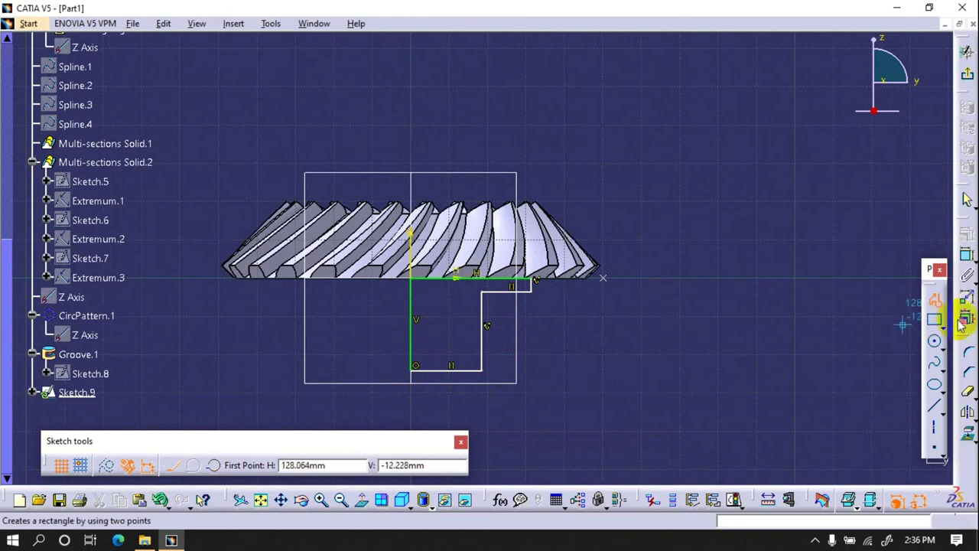
- Dimension the profile's step, vertical side, bottom edge and offset distance
left_click(966, 256)
left_click(531, 287)
left_click(681, 279)
left_click(481, 336)
left_click(660, 344)
left_click(459, 371)
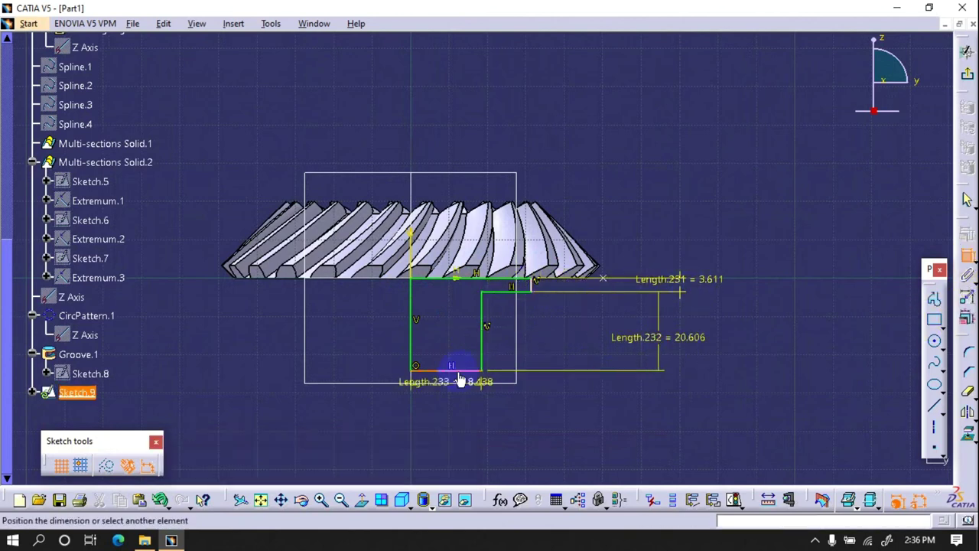
left_click(467, 410)
left_click(415, 346)
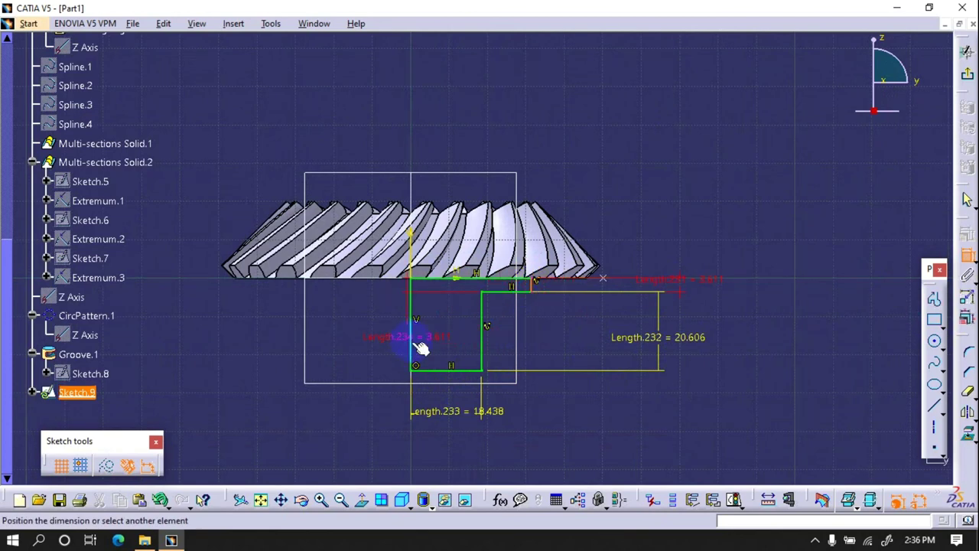
left_click(463, 458)
- Set the offset dimension to 30 and the bottom length to 25
double_click(483, 458)
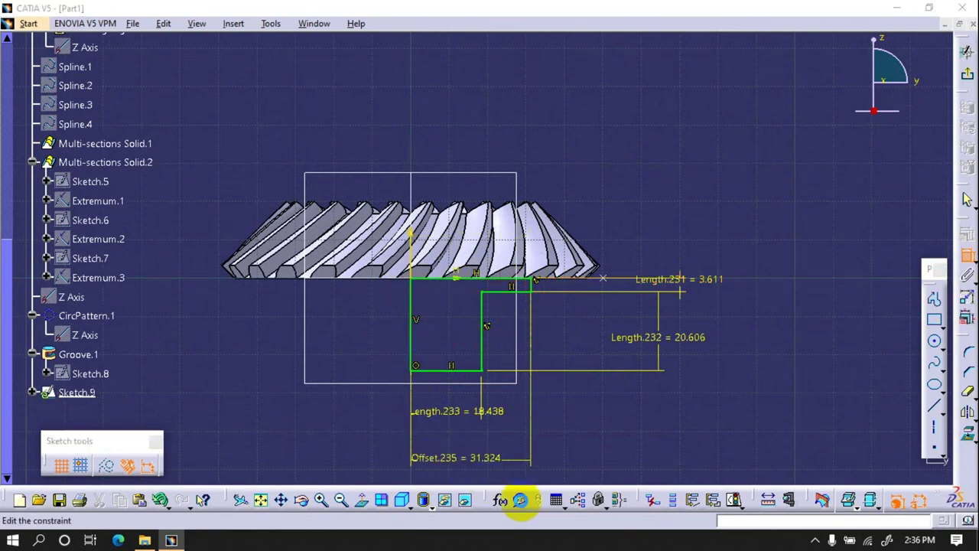
type("30")
key("Return")
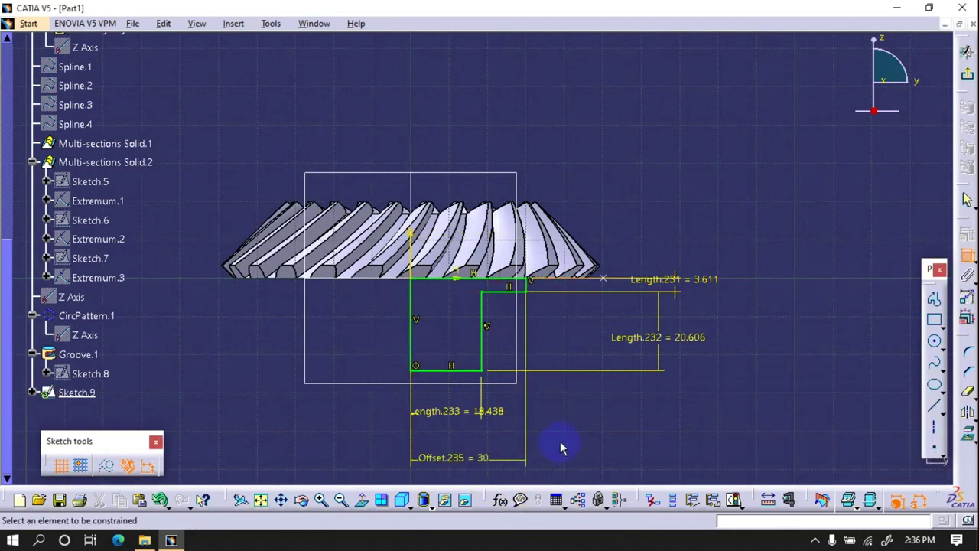
double_click(497, 415)
type("20")
key("Return")
double_click(488, 412)
type("5")
key("Return")
- Set the step height to 3 and the vertical side to 15
double_click(705, 286)
type("3")
key("Return")
double_click(712, 337)
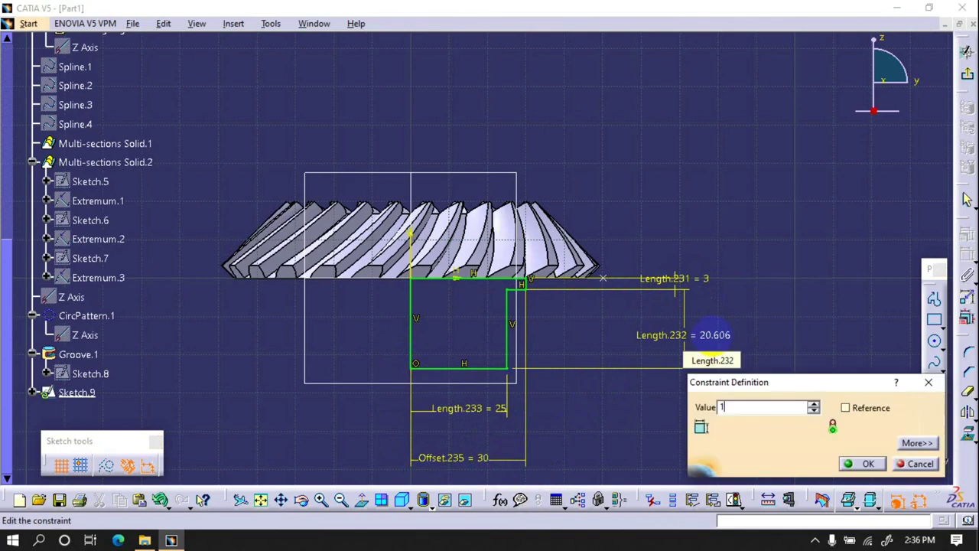
type("15")
key("Return")
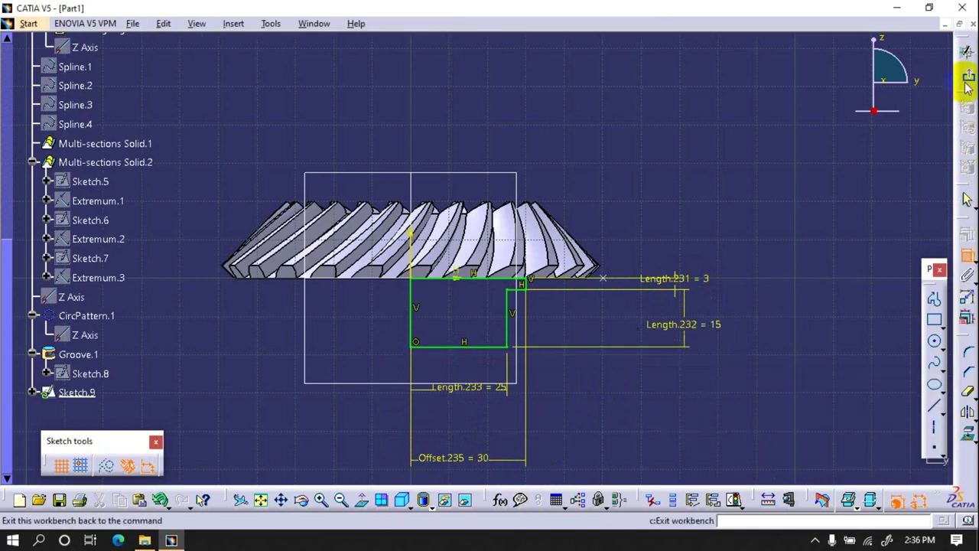
- Revolve Sketch.9 360° around its edge into Shaft.1, forming the hub under the gear
left_click(968, 73)
left_click(879, 253)
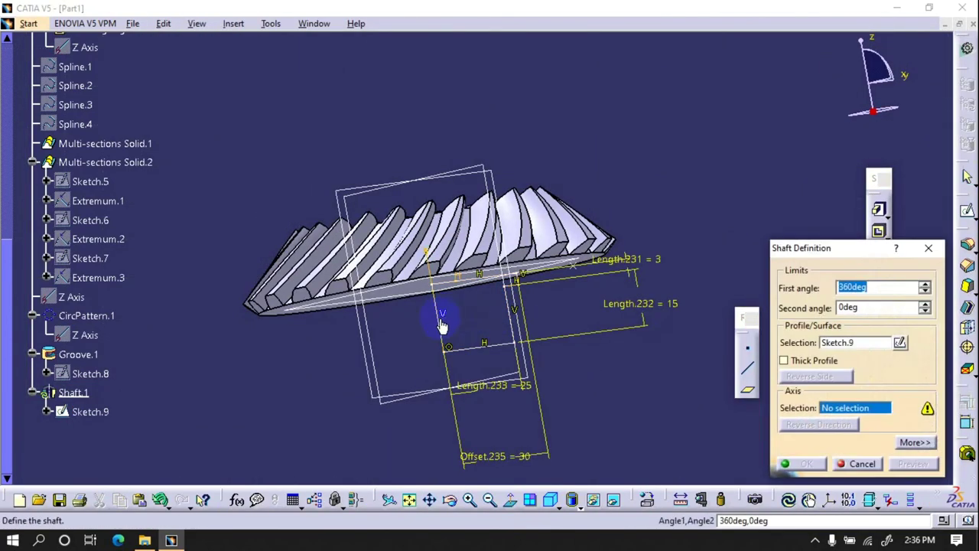
left_click(525, 359)
left_click(801, 464)
mouse_move(643, 411)
middle_mouse_down()
mouse_move(563, 334)
mouse_move(557, 273)
mouse_move(579, 379)
middle_mouse_up()
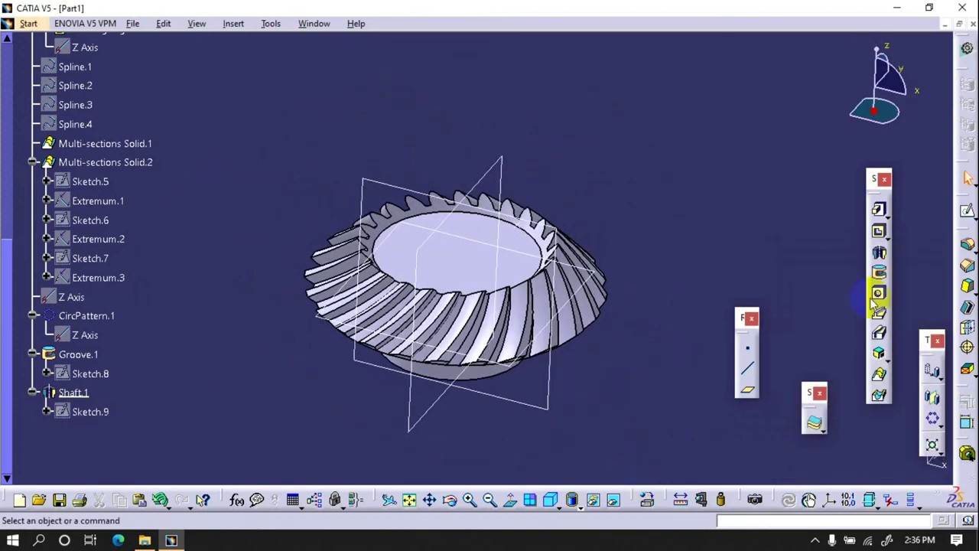
left_click(967, 211)
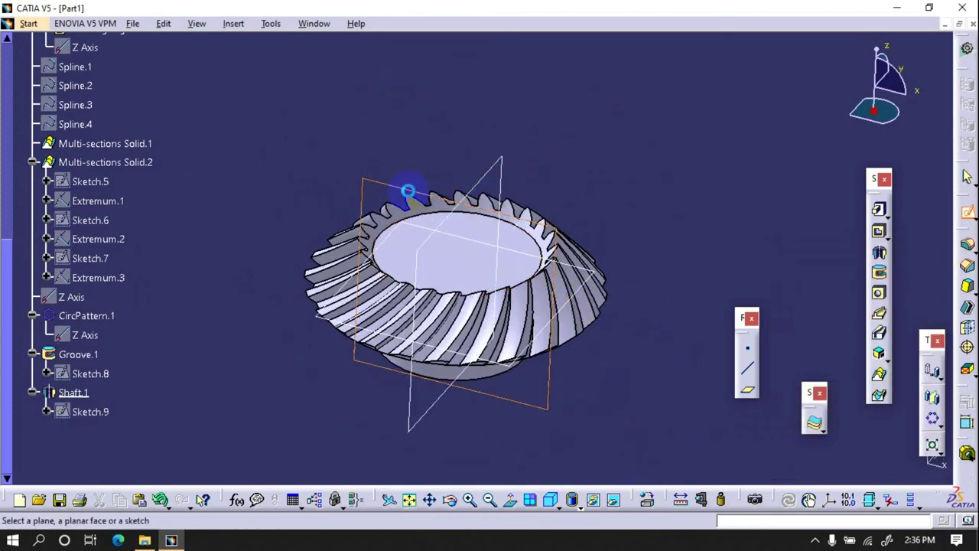
- Draw a rectangle starting on the axis on the chosen sketch plane
left_click(408, 191)
left_click(935, 321)
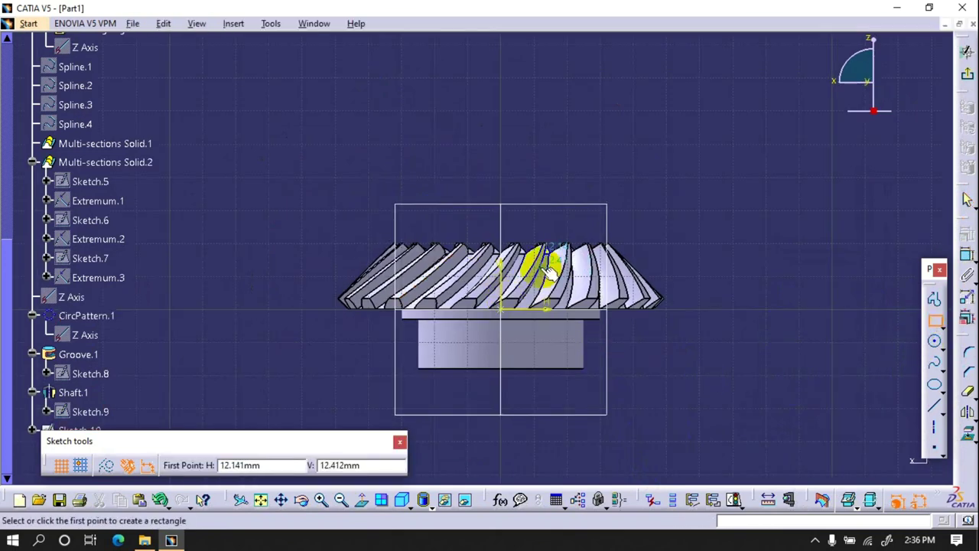
left_click(499, 197)
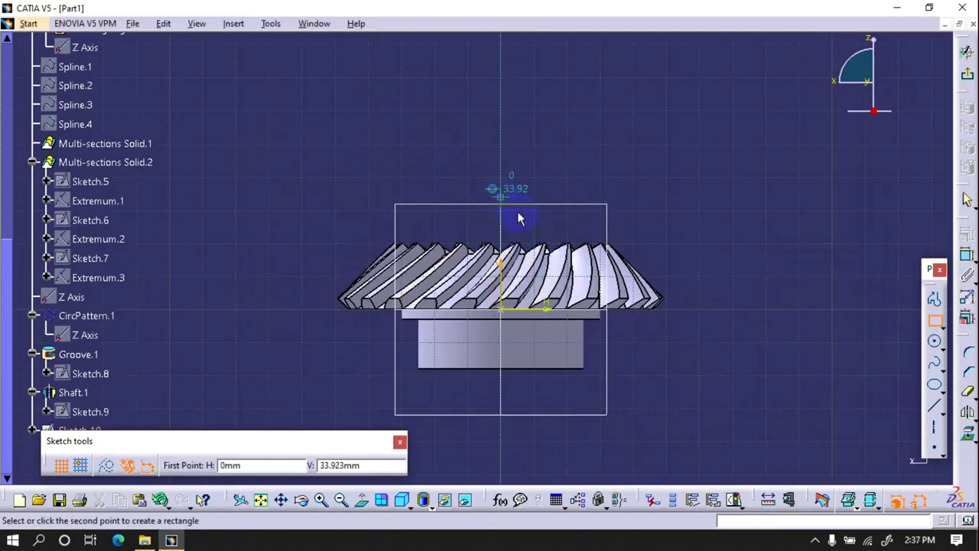
left_click(529, 396)
- Dimension the rectangle's top edge to a length of 10
left_click(705, 401)
left_click(968, 255)
left_click(517, 198)
double_click(578, 168)
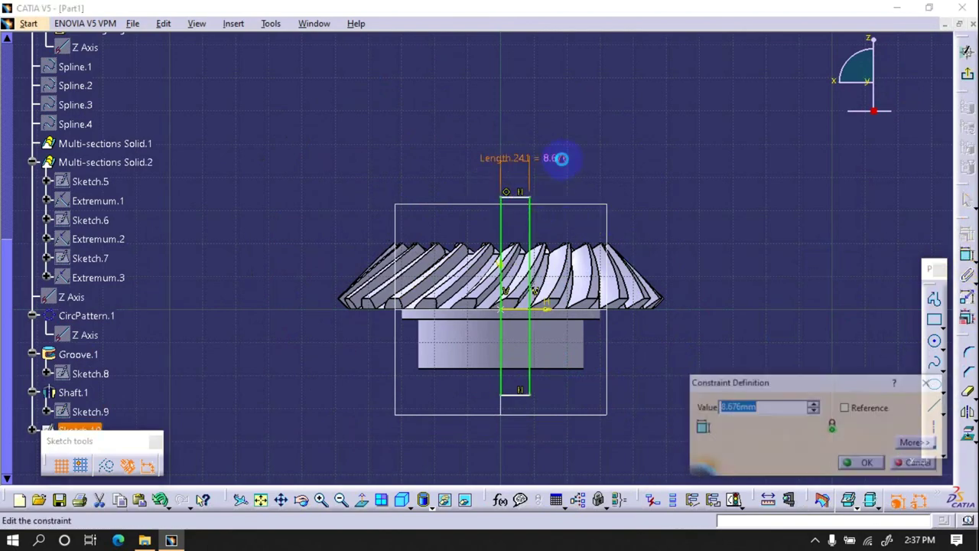
type("10")
key("Return")
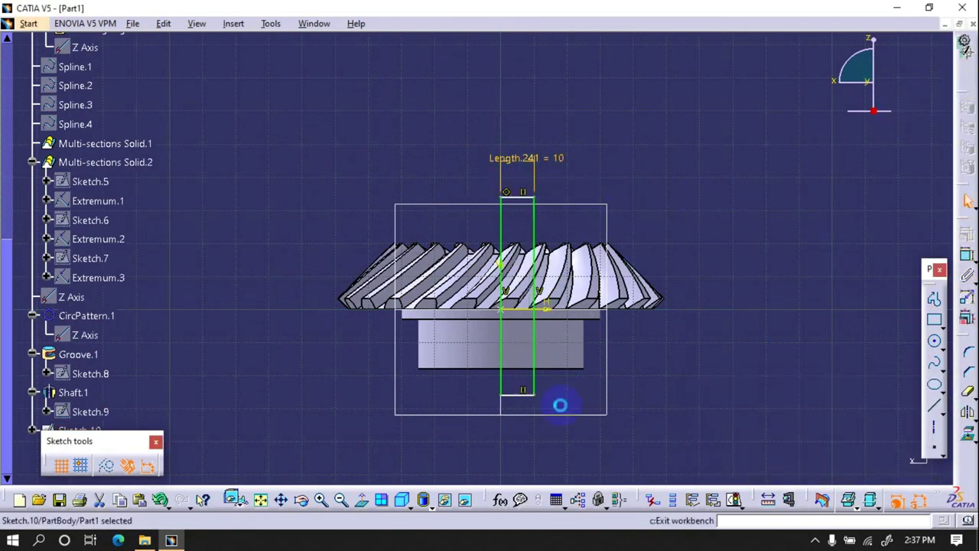
- Revolve Sketch.10 about its edge as Groove.2, cutting the central bore
left_click(881, 277)
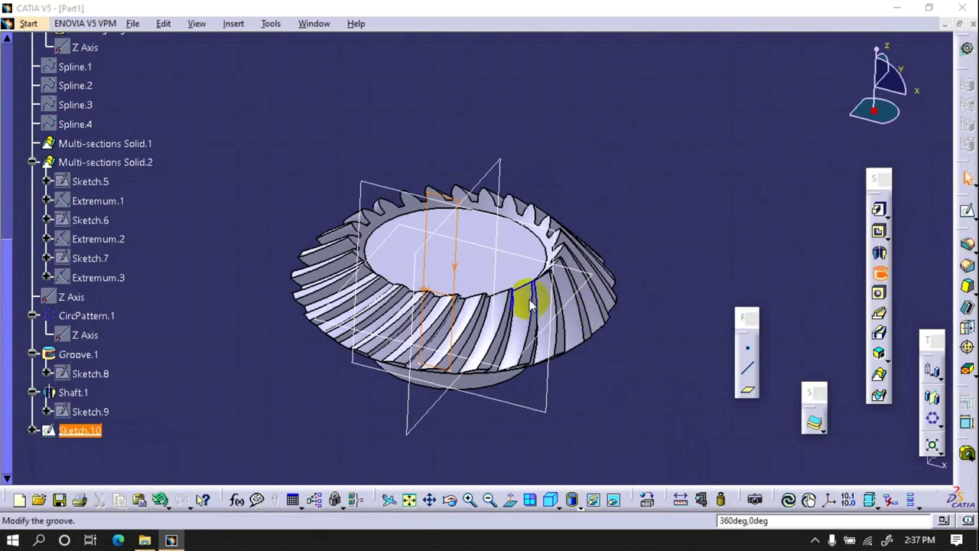
left_click(455, 277)
left_click(801, 463)
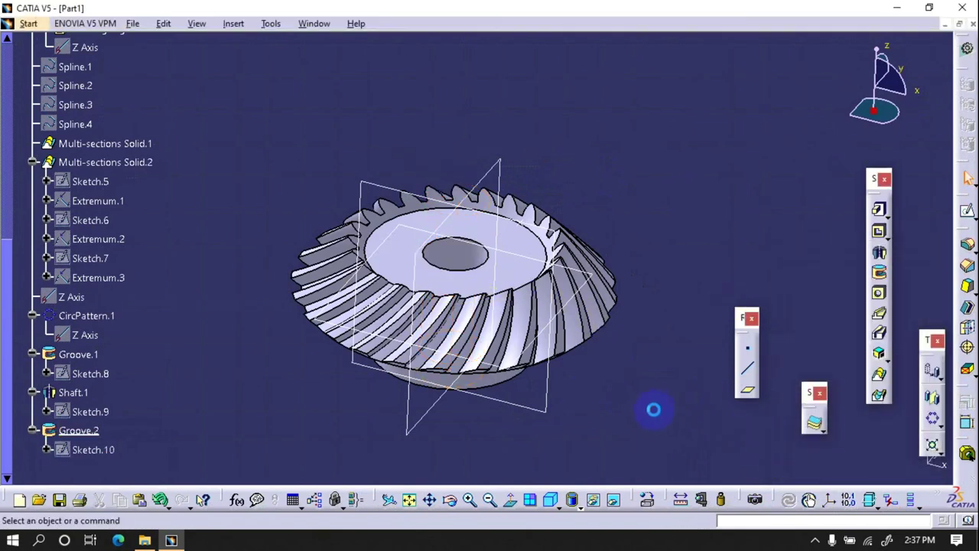
left_click(509, 270)
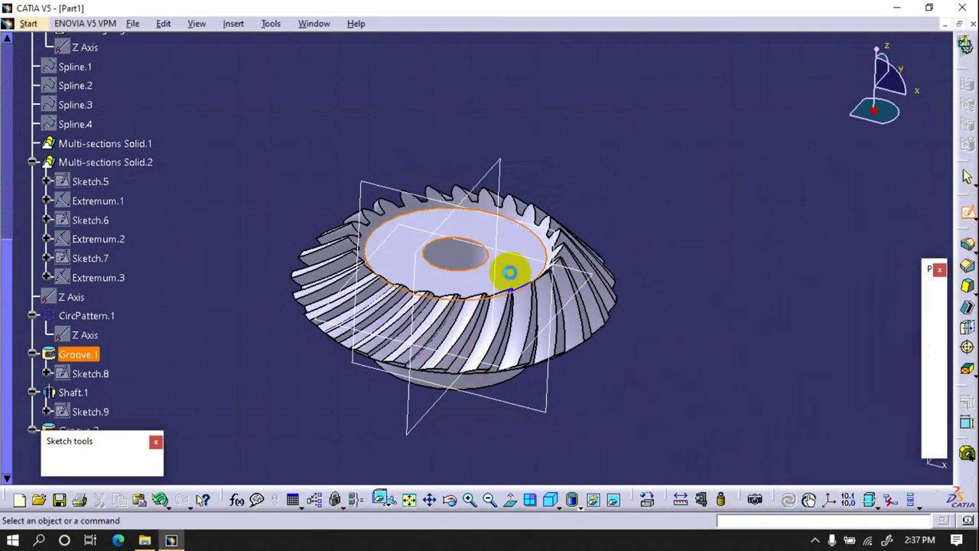
- Draw a centred keyway rectangle anchored on the vertical axis of the top face
left_click(934, 320)
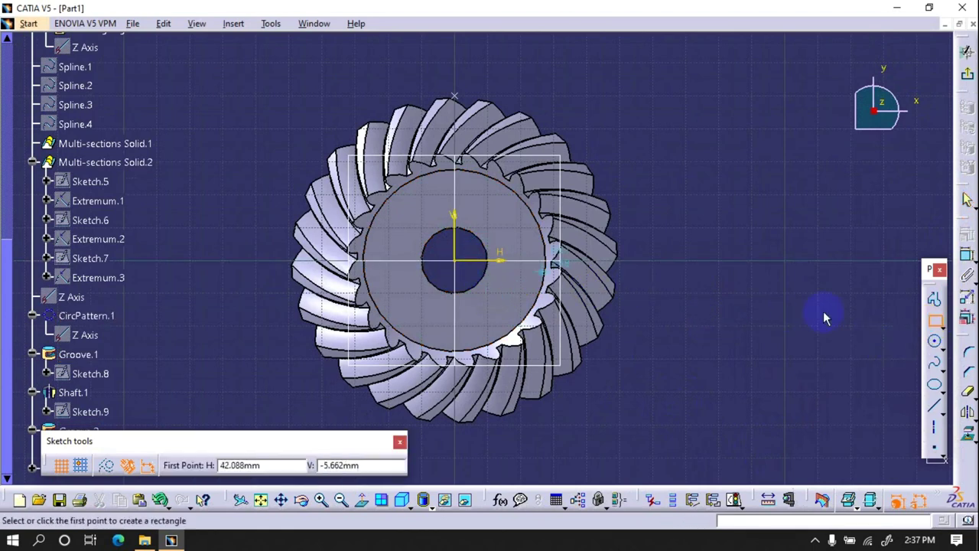
left_click(935, 341)
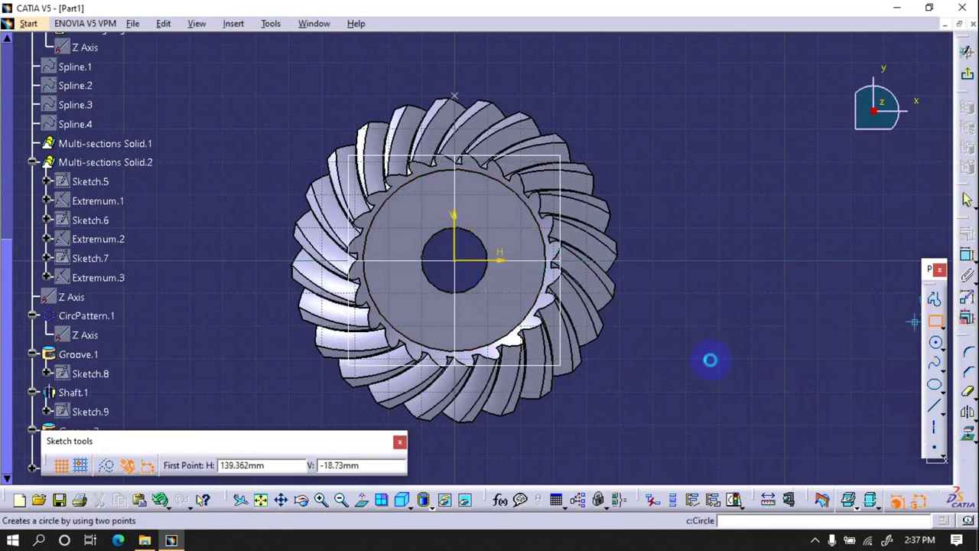
left_click(454, 230)
left_click(472, 260)
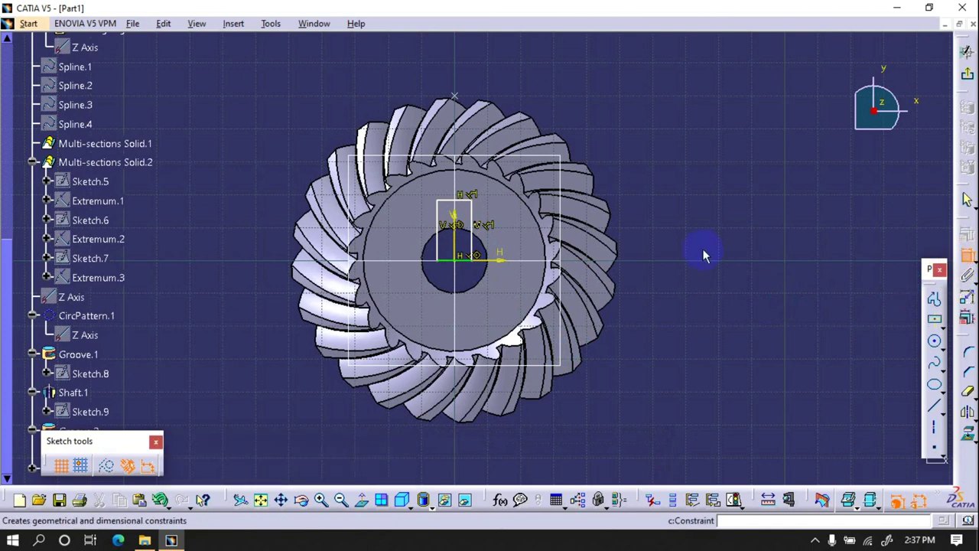
- Dimension the keyway rectangle's top edge to 8
left_click(452, 200)
double_click(704, 113)
type("8")
key("Return")
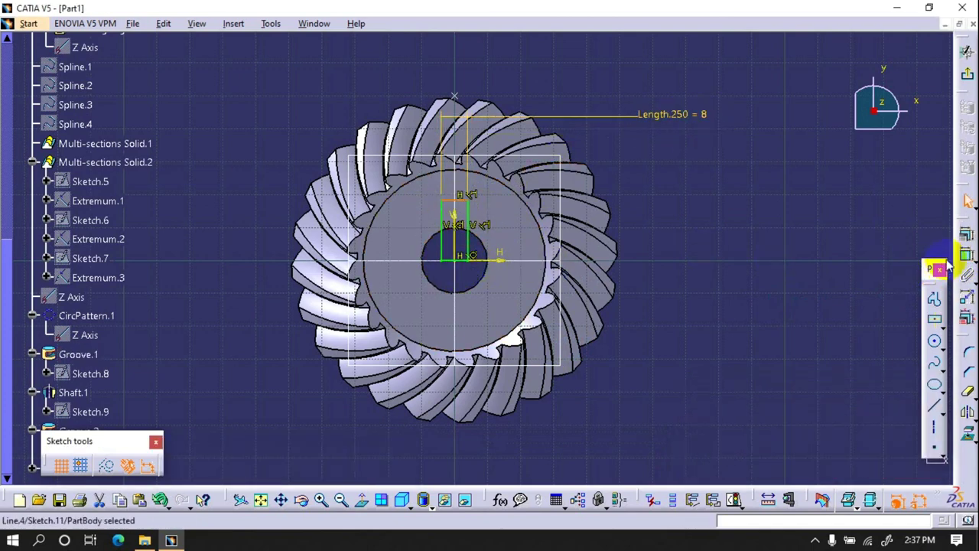
- Offset the keyway rectangle 12.5 from the horizontal axis and leave the sketch
left_click(480, 266)
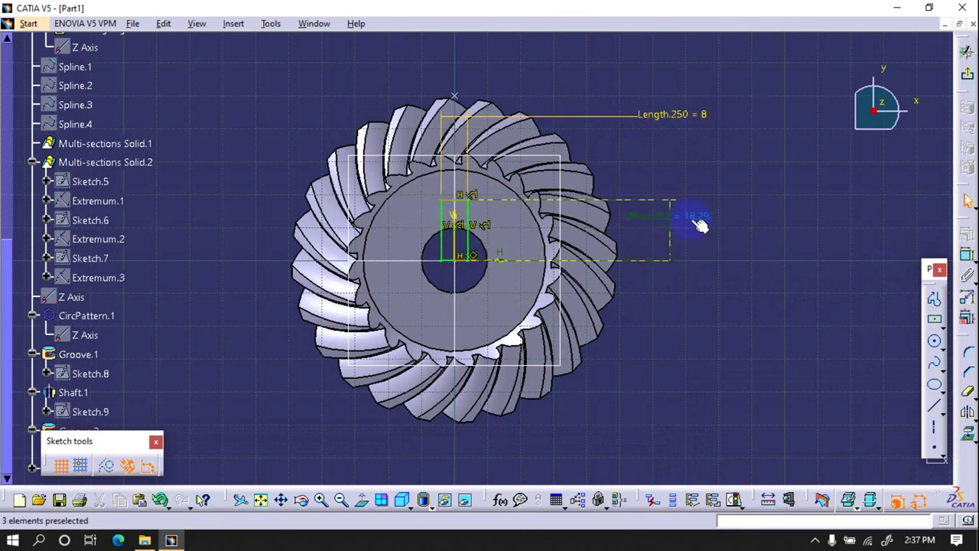
double_click(700, 222)
type("15")
key("Return")
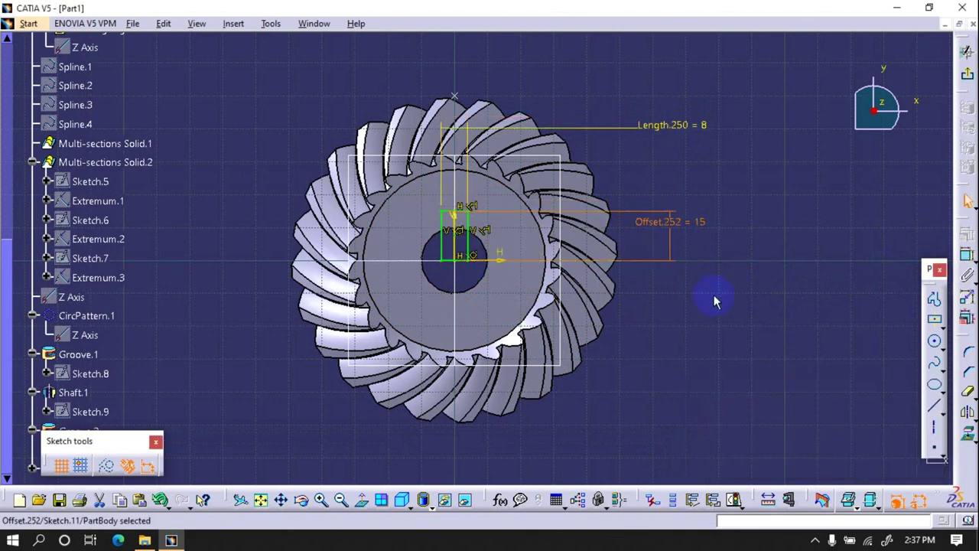
double_click(702, 225)
type("12.5")
key("Return")
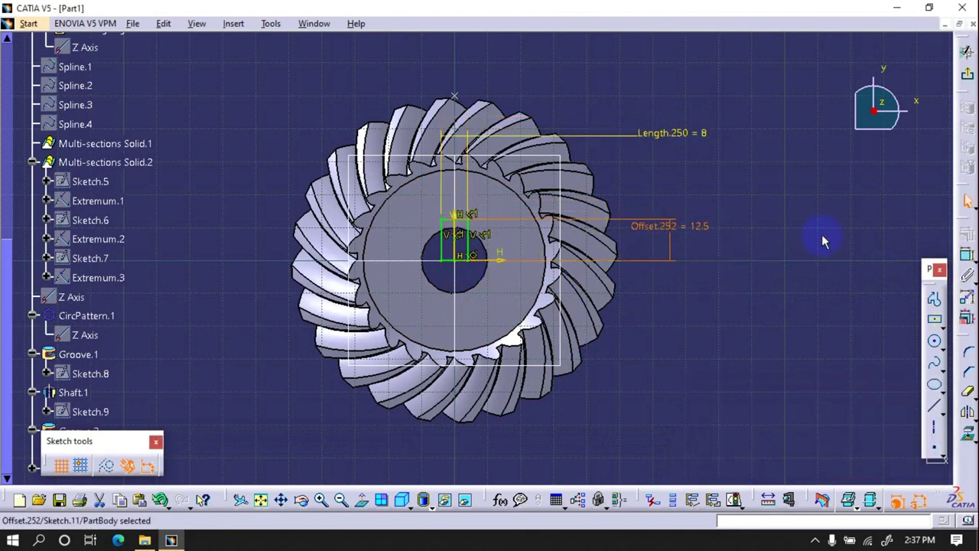
left_click(967, 53)
left_click(878, 209)
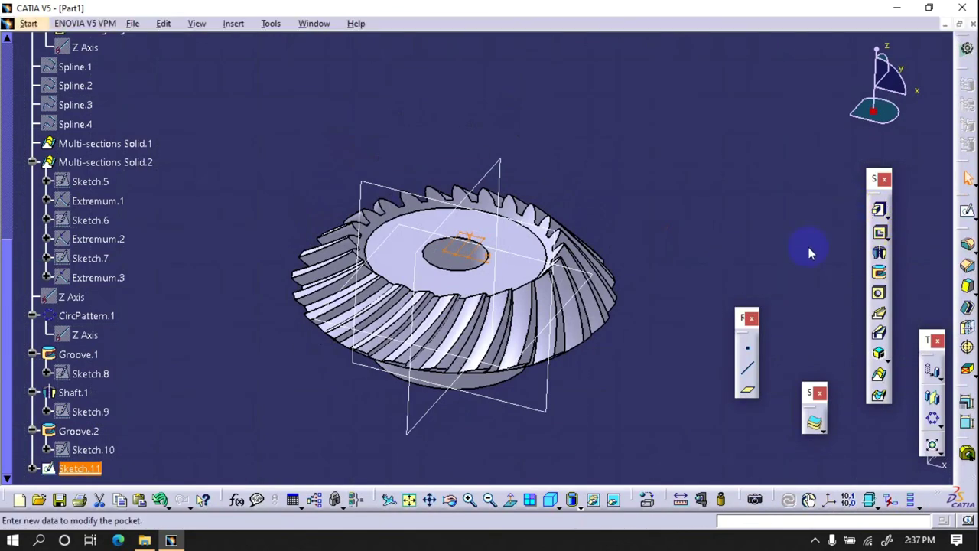
- Cut Pocket.1 from Sketch.11 with the Up to last limit through the central bore
left_click(849, 275)
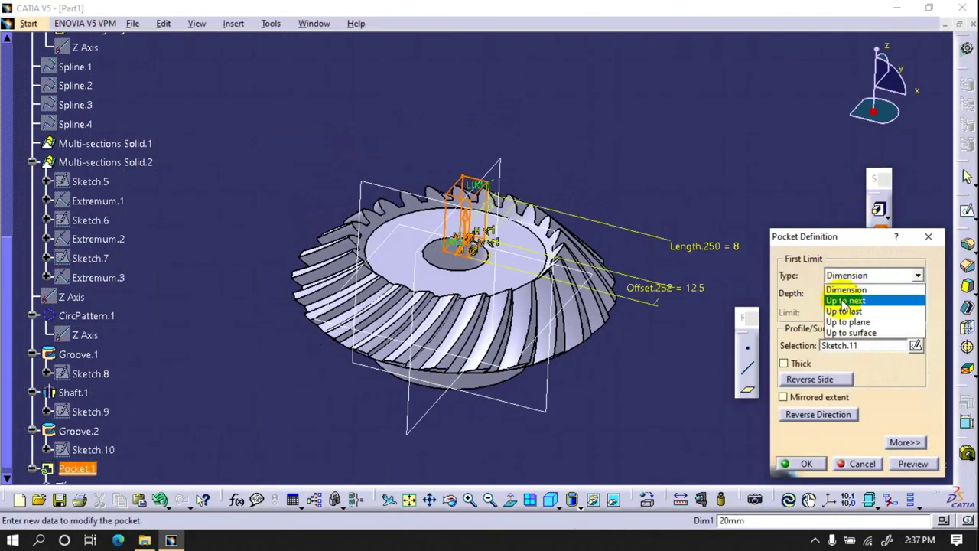
left_click(842, 312)
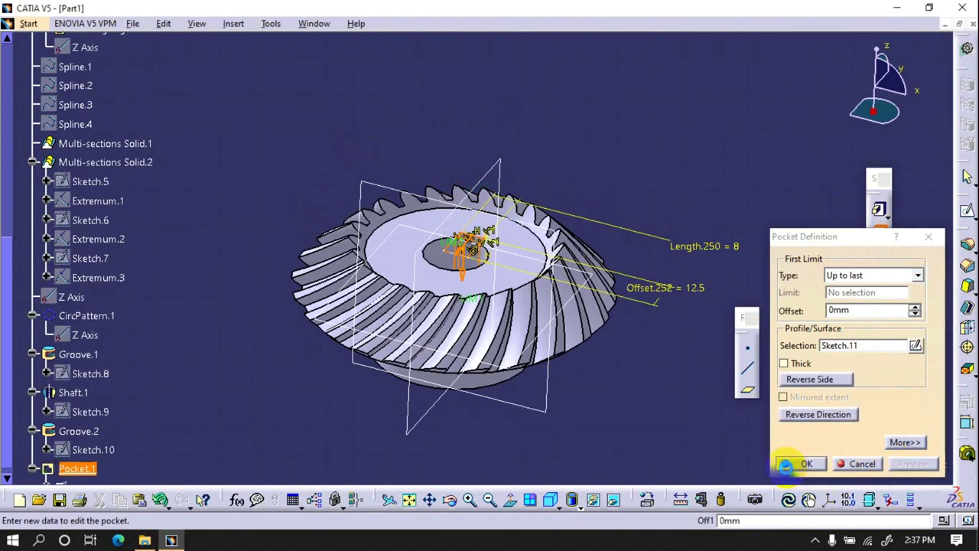
left_click(804, 463)
mouse_move(572, 409)
middle_mouse_down()
mouse_move(498, 382)
mouse_move(525, 372)
mouse_move(546, 332)
mouse_move(638, 341)
mouse_move(677, 308)
mouse_move(477, 230)
mouse_move(489, 277)
mouse_move(485, 371)
mouse_move(487, 175)
mouse_move(533, 284)
mouse_move(540, 196)
mouse_move(573, 190)
mouse_move(560, 269)
mouse_move(508, 295)
mouse_move(634, 240)
mouse_move(575, 288)
mouse_move(579, 198)
middle_mouse_up()
mouse_move(540, 456)
middle_mouse_down()
mouse_move(546, 306)
mouse_move(558, 448)
mouse_move(562, 320)
middle_mouse_up()
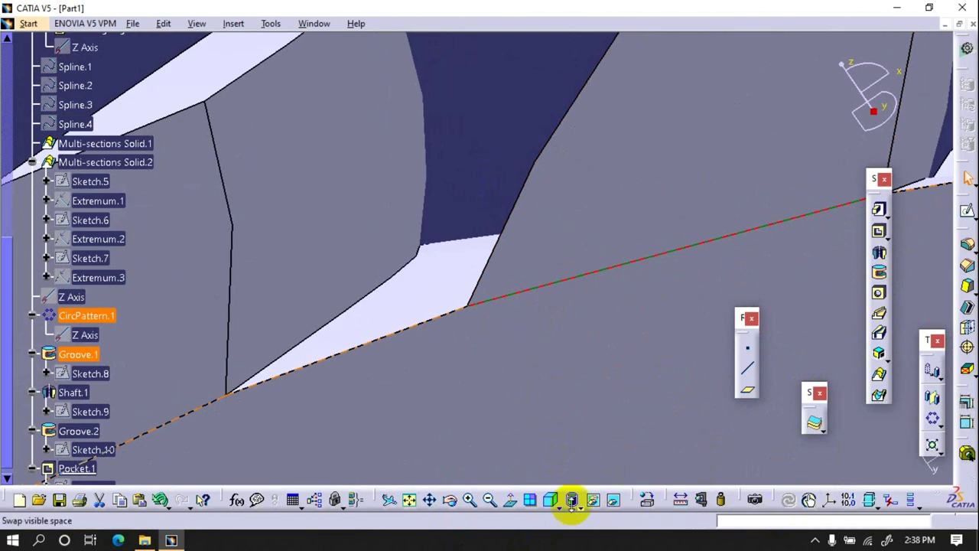
- Round the selected gear edge with a 5 mm Edge Fillet and view the whole gear
left_click(968, 244)
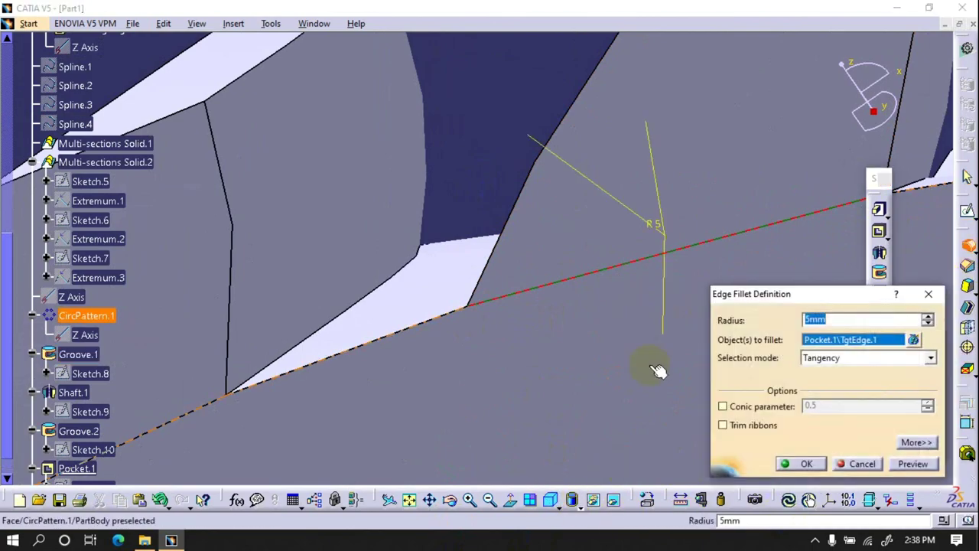
left_click(784, 463)
mouse_move(516, 184)
middle_mouse_down()
mouse_move(524, 247)
mouse_move(604, 310)
mouse_move(562, 212)
mouse_move(616, 235)
mouse_move(627, 207)
mouse_move(567, 184)
mouse_move(555, 234)
mouse_move(594, 197)
mouse_move(524, 203)
mouse_move(565, 264)
middle_mouse_up()
left_click(622, 319)
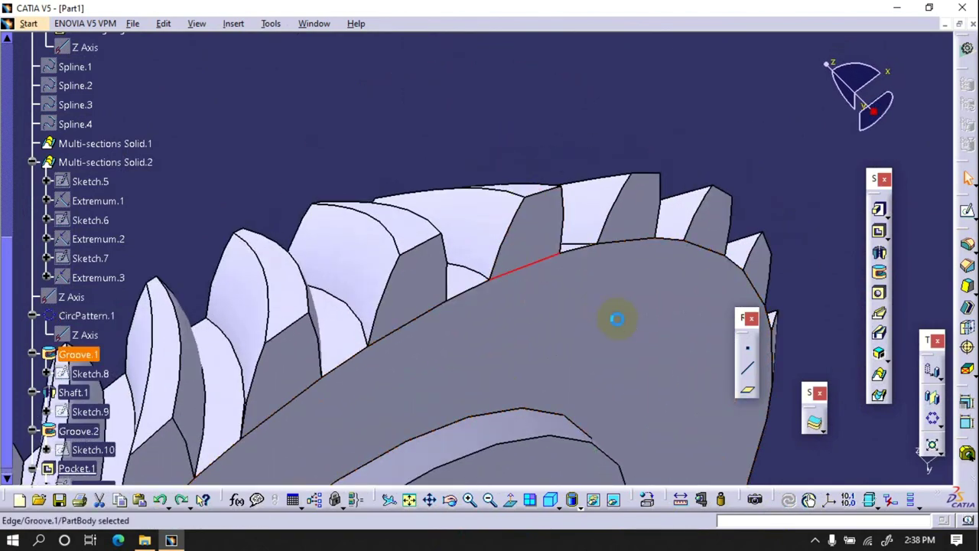
mouse_move(521, 111)
middle_mouse_down()
mouse_move(465, 145)
mouse_move(529, 393)
mouse_move(355, 237)
mouse_move(350, 176)
middle_mouse_up()
mouse_move(395, 201)
middle_mouse_down()
mouse_move(385, 210)
mouse_move(427, 269)
middle_mouse_up()
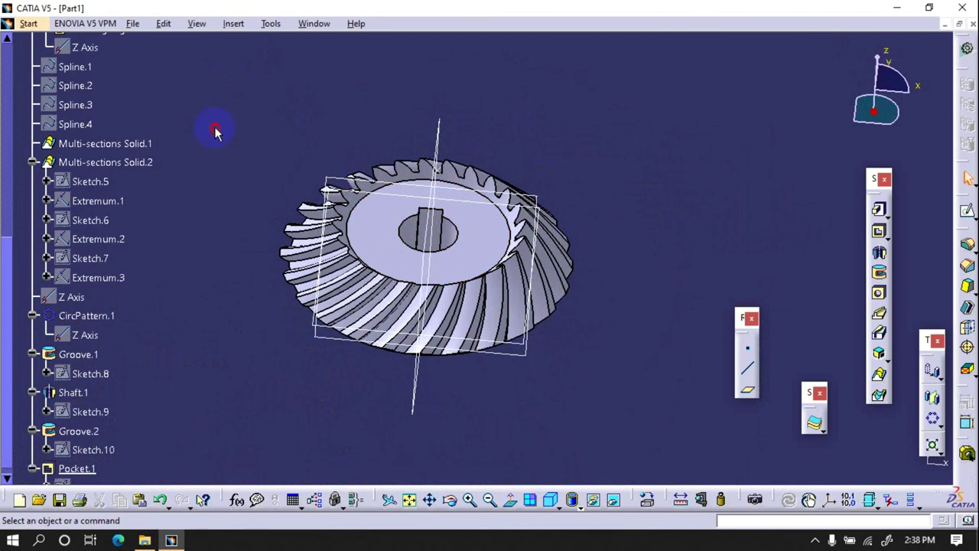
- Collapse PartBody, hide the xy, yz and zx planes, and switch to isometric view
scroll(156, 200, "up", 5)
scroll(82, 164, "up", 5)
left_click(20, 193)
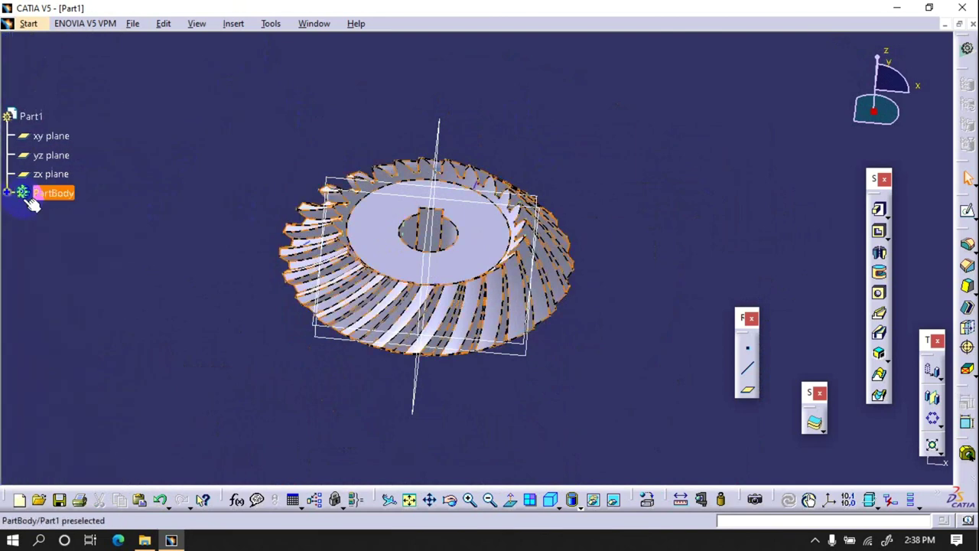
right_click(62, 149)
left_click(87, 186)
left_click(551, 498)
- Hide the stray Point.1 after cancelling an accidental delete
right_click(395, 375)
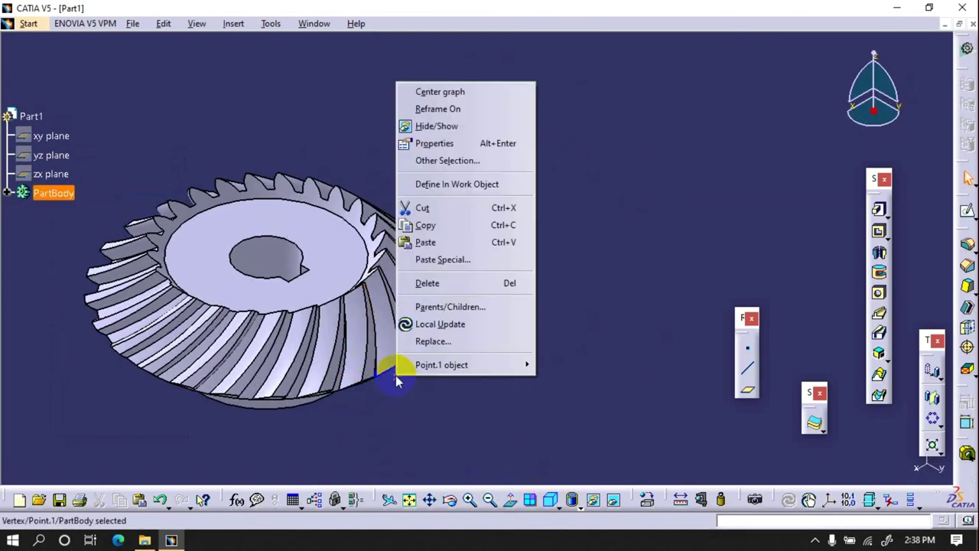
left_click(428, 283)
middle_click_drag(465, 354, 481, 366)
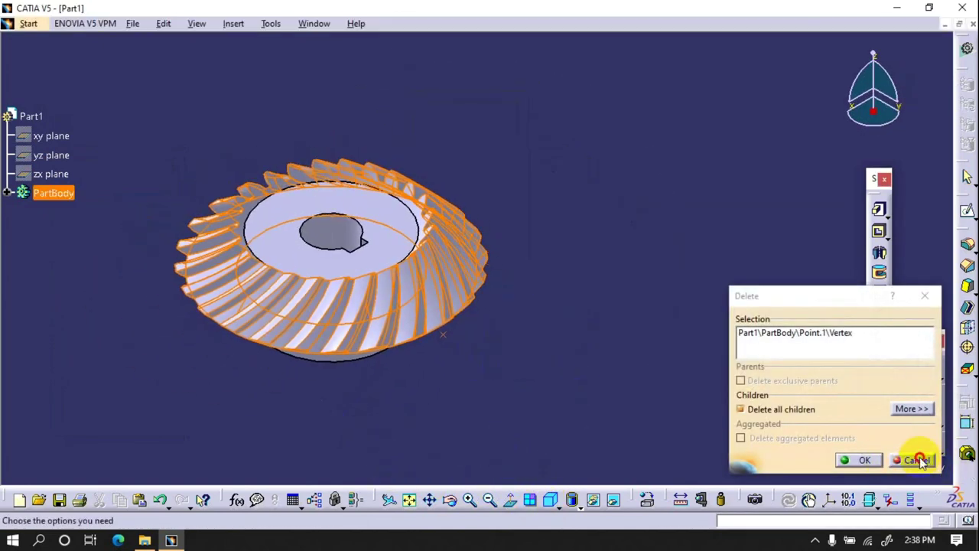
left_click(915, 460)
right_click(443, 332)
left_click(478, 81)
mouse_move(555, 295)
middle_mouse_down()
mouse_move(472, 258)
mouse_move(448, 280)
mouse_move(509, 291)
mouse_move(526, 318)
middle_mouse_up()
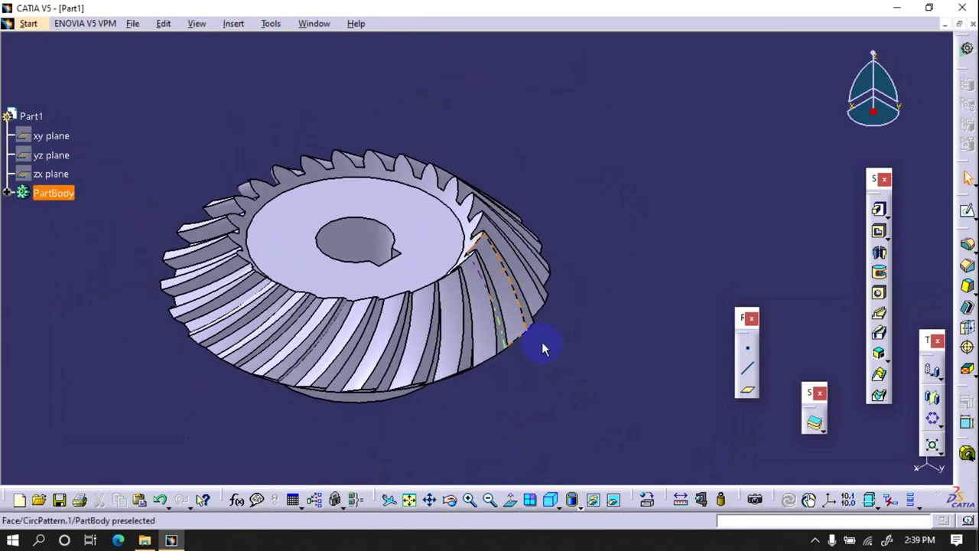